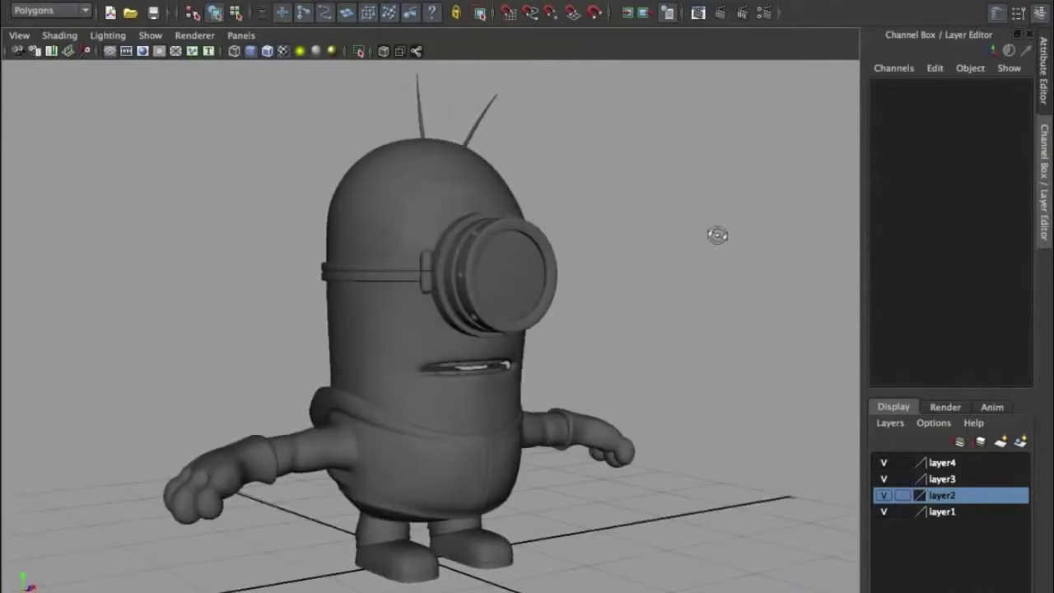
# Step: Look over the finished minion model, including its goggle, arms and overalls, from a different angle
pyautogui.click(267, 51)
pyautogui.moveTo(555, 181)
pyautogui.keyDown('alt'); pyautogui.mouseDown()
pyautogui.moveTo(619, 173)
pyautogui.moveTo(546, 156)
pyautogui.moveTo(465, 178)
pyautogui.moveTo(304, 178)
pyautogui.moveTo(536, 176)
pyautogui.moveTo(466, 177)
pyautogui.mouseUp(); pyautogui.keyUp('alt')
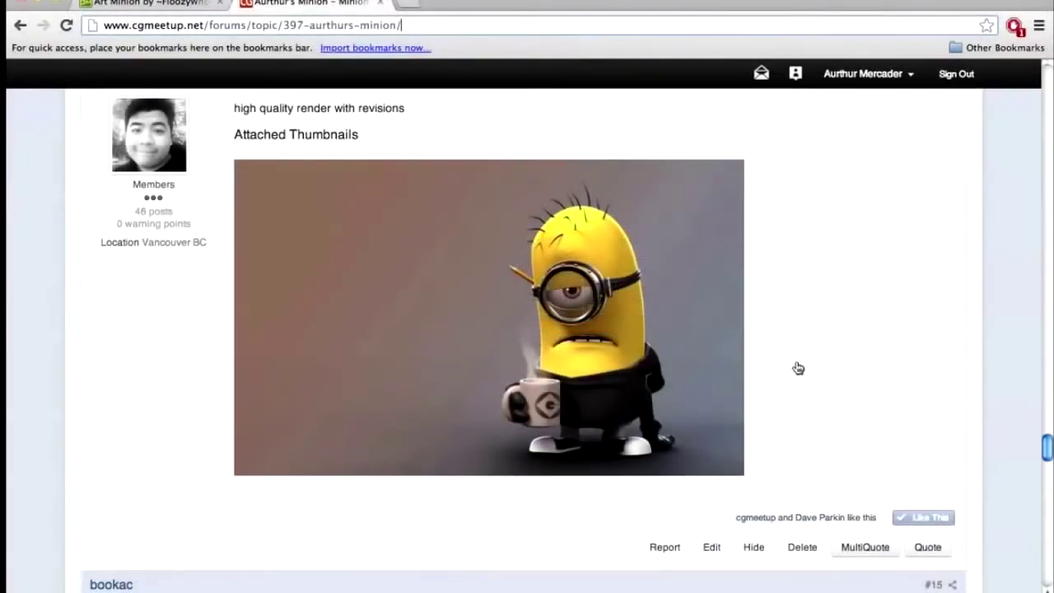
# Step: Compare the Art Minion picture on DeviantArt with the minion render posted in the cgmeetup forum thread
pyautogui.click(173, 2)
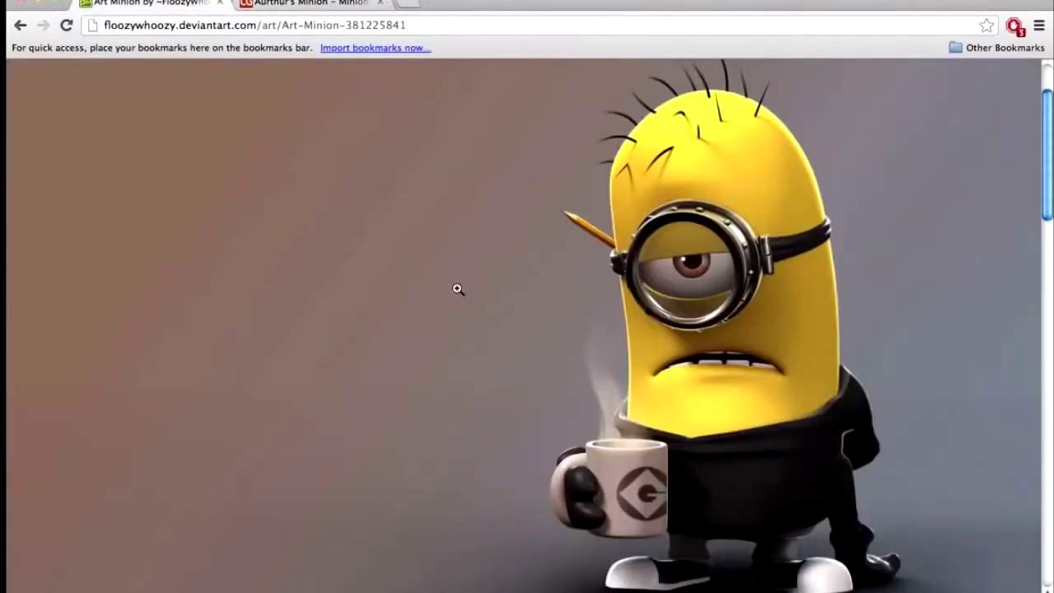
pyautogui.click(275, 4)
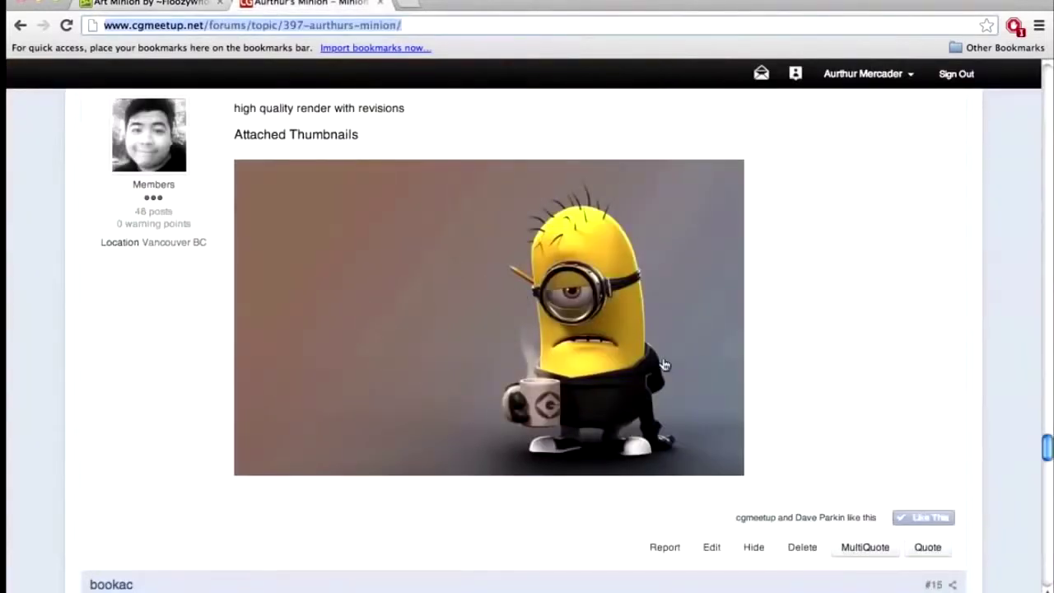
pyautogui.scroll(2, 667, 364)
pyautogui.scroll(10, 667, 365)
pyautogui.scroll(-15, 667, 365)
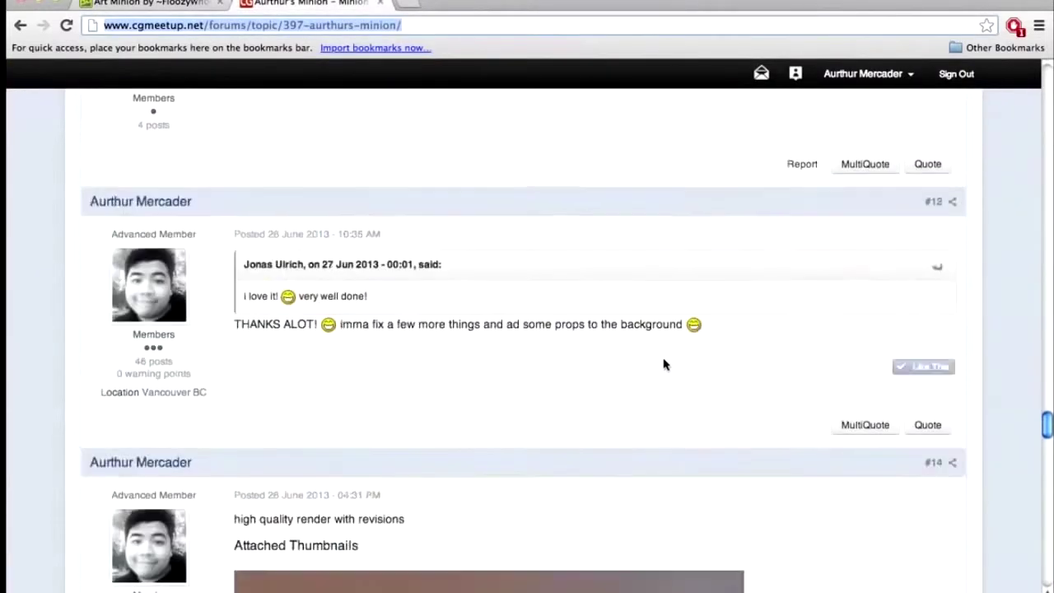
pyautogui.scroll(4, 665, 365)
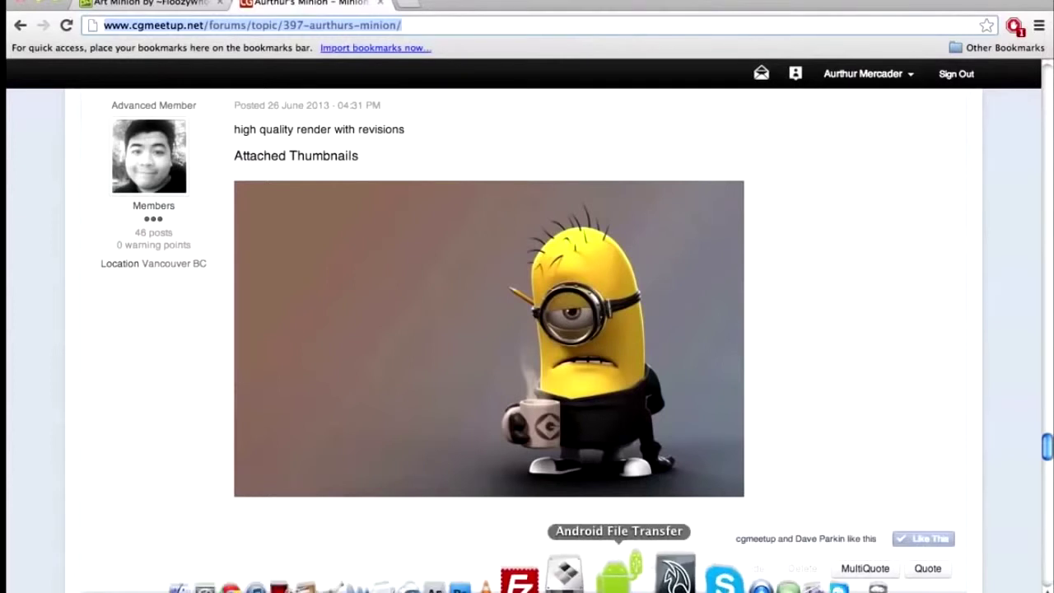
# Step: Switch to Maya, create a polygon sphere at the origin of the empty scene and frame it
pyautogui.click(657, 577)
pyautogui.keyDown('alt'); pyautogui.moveTo(371, 239); pyautogui.dragTo(427, 280); pyautogui.keyUp('alt')
pyautogui.click(226, 0)
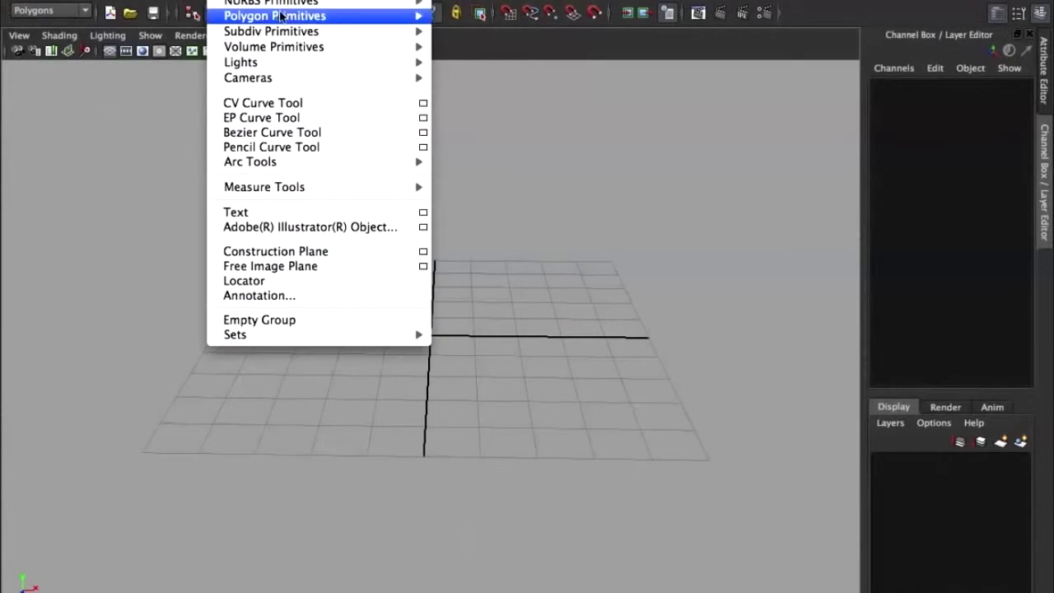
pyautogui.moveTo(284, 16)
pyautogui.click(489, 25)
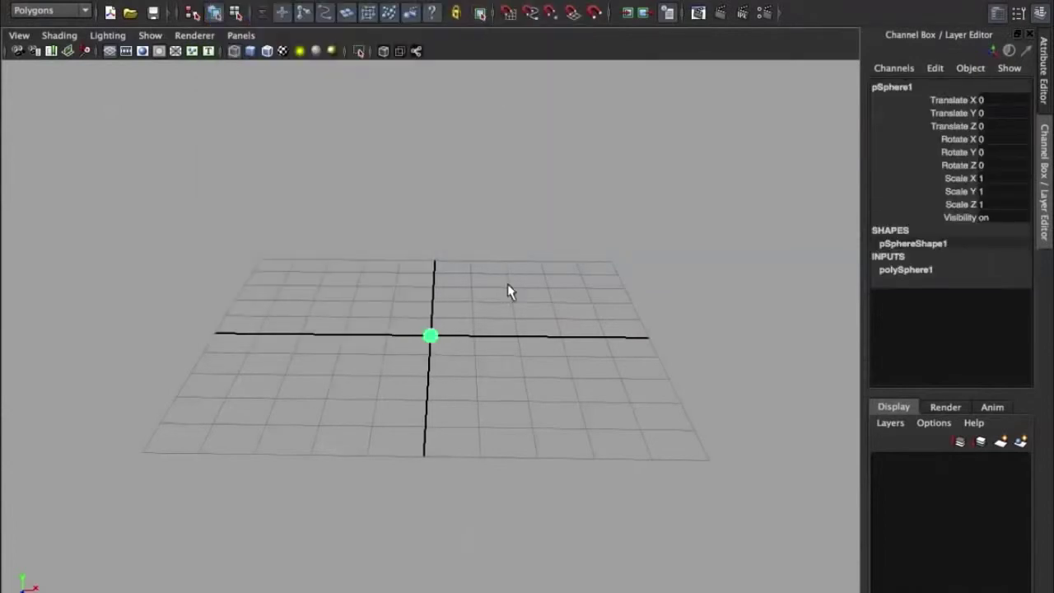
pyautogui.press('f')
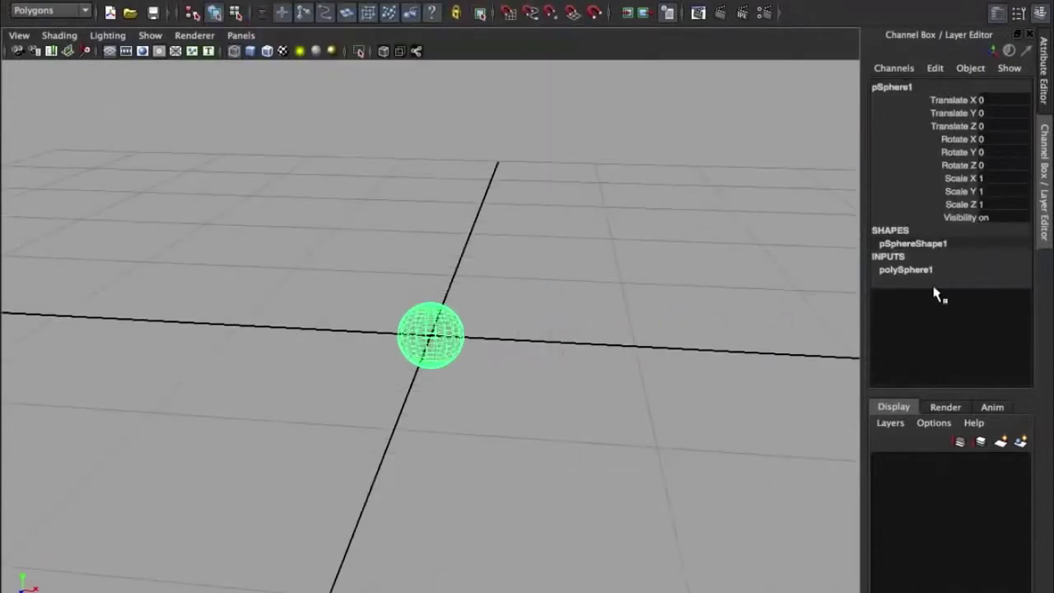
# Step: Set the sphere's Subdivisions Axis and Subdivisions Height to 8
pyautogui.click(933, 282)
pyautogui.moveTo(999, 294); pyautogui.dragTo(1002, 309)
pyautogui.write('8')
pyautogui.press('Return')
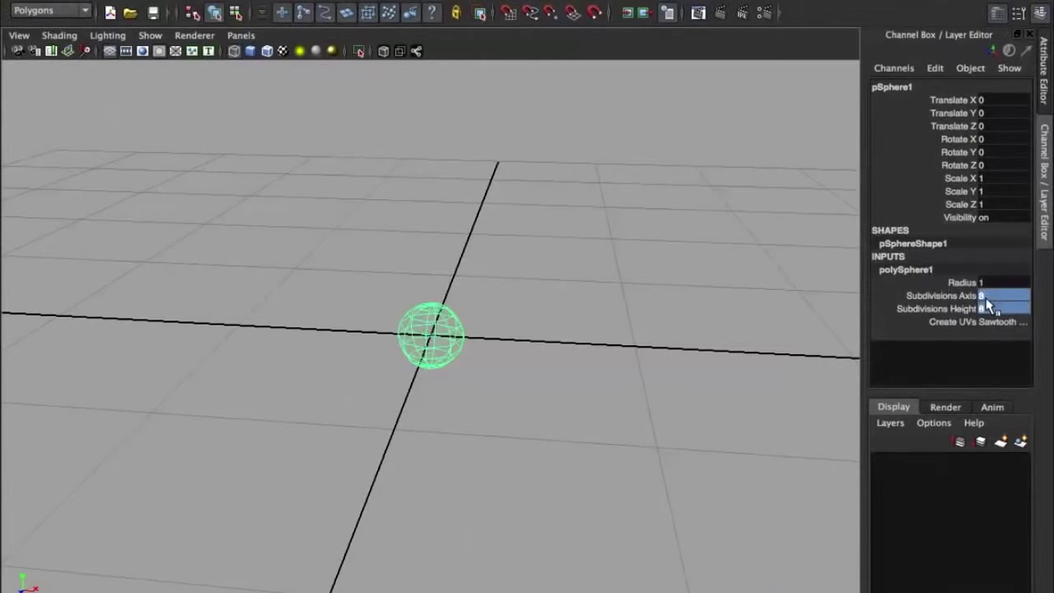
# Step: Scale the sphere up uniformly, show it smooth shaded and raise it above the grid
pyautogui.click(687, 210)
pyautogui.click(429, 321)
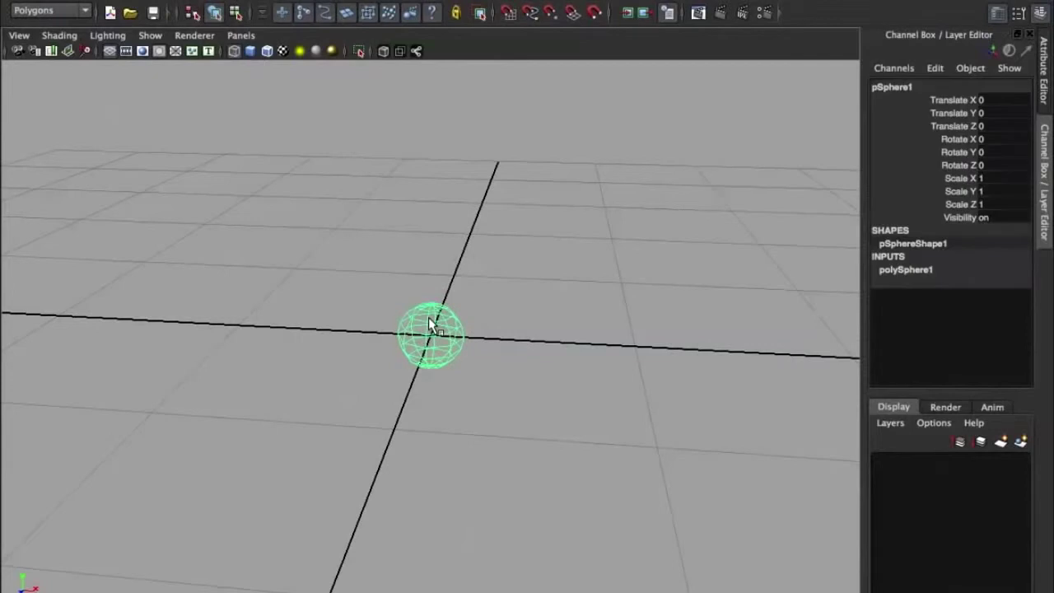
pyautogui.press('r')
pyautogui.moveTo(429, 336); pyautogui.dragTo(689, 300)
pyautogui.press('5')
pyautogui.keyDown('alt'); pyautogui.moveTo(680, 297); pyautogui.dragTo(527, 285, button='right'); pyautogui.keyUp('alt')
pyautogui.moveTo(527, 284)
pyautogui.keyDown('alt'); pyautogui.mouseDown()
pyautogui.moveTo(455, 290)
pyautogui.moveTo(435, 242)
pyautogui.moveTo(431, 94)
pyautogui.moveTo(460, 139)
pyautogui.moveTo(478, 135)
pyautogui.moveTo(525, 207)
pyautogui.moveTo(466, 228)
pyautogui.moveTo(442, 223)
pyautogui.mouseUp(); pyautogui.keyUp('alt')
pyautogui.click(478, 134)
pyautogui.click(421, 228)
# Step: Switch the sphere to face selection and try out a selection of its lower-half faces
pyautogui.rightClick(434, 207)
pyautogui.moveTo(434, 203)
pyautogui.mouseDown(button='right')
pyautogui.moveTo(495, 175)
pyautogui.moveTo(444, 212)
pyautogui.mouseUp(button='right')
pyautogui.click(474, 180)
pyautogui.keyDown('alt'); pyautogui.moveTo(459, 212); pyautogui.dragTo(449, 212); pyautogui.keyUp('alt')
pyautogui.moveTo(370, 242); pyautogui.dragTo(593, 331)
pyautogui.keyDown('alt'); pyautogui.moveTo(459, 232); pyautogui.dragTo(435, 239); pyautogui.keyUp('alt')
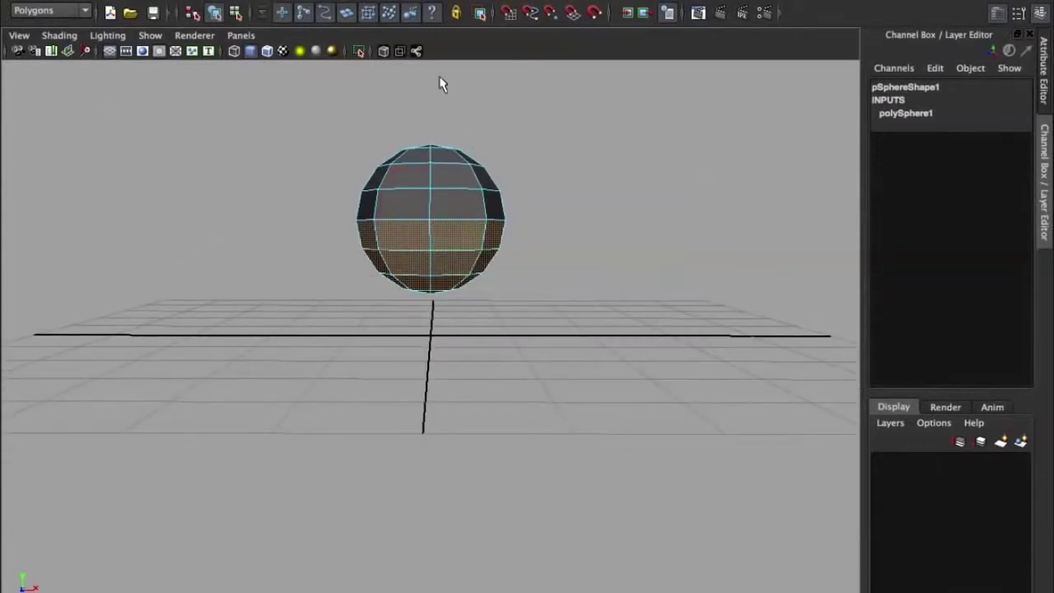
pyautogui.keyDown('shift'); pyautogui.rightClick(436, 194); pyautogui.keyUp('shift')
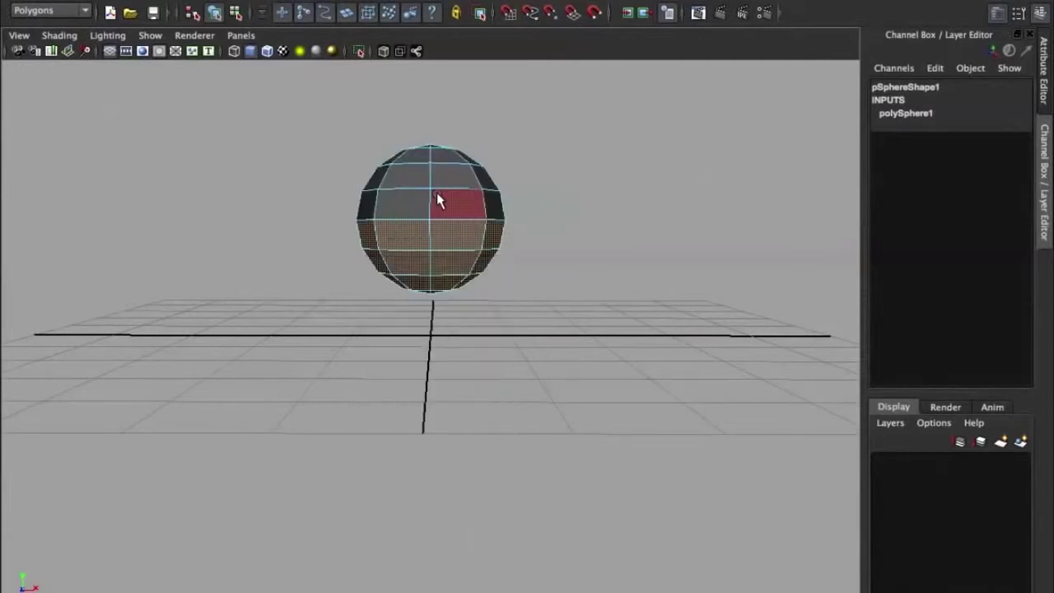
pyautogui.click(574, 317)
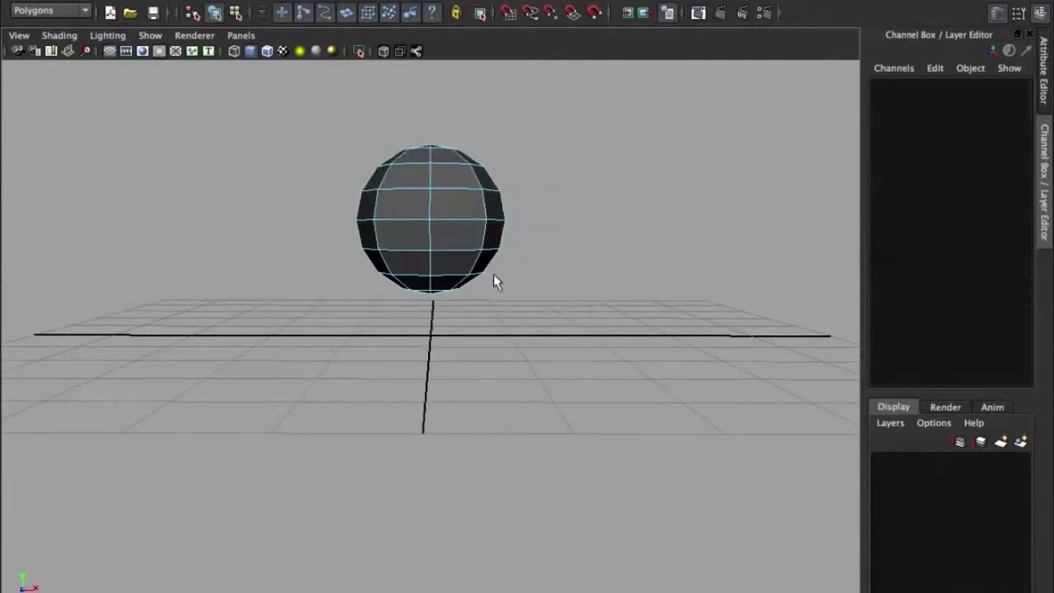
# Step: Select the upper-half faces of the sphere and move them straight up to stretch it into a capsule
pyautogui.moveTo(536, 188); pyautogui.dragTo(537, 183)
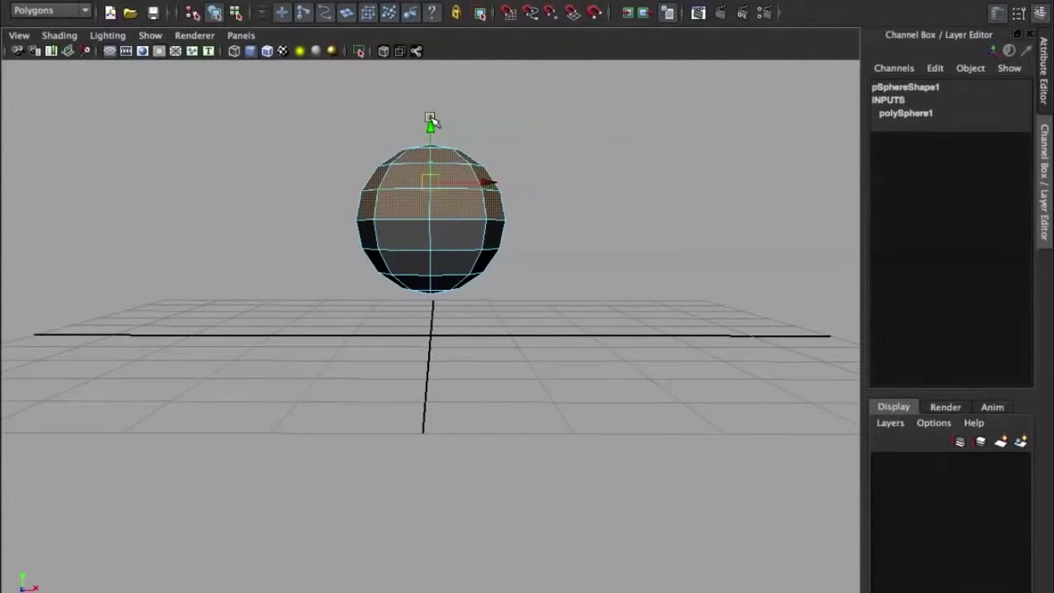
pyautogui.moveTo(432, 123); pyautogui.dragTo(432, 24)
pyautogui.scroll(-5, 461, 91)
pyautogui.keyDown('alt'); pyautogui.moveTo(507, 142); pyautogui.dragTo(440, 138); pyautogui.keyUp('alt')
# Step: In the side view, enlarge the whole capsule slightly in object mode
pyautogui.press('q')
pyautogui.moveTo(436, 198); pyautogui.dragTo(502, 152, button='right')
pyautogui.keyDown('alt'); pyautogui.moveTo(503, 152); pyautogui.dragTo(370, 170); pyautogui.keyUp('alt')
pyautogui.press('e')
pyautogui.press('r')
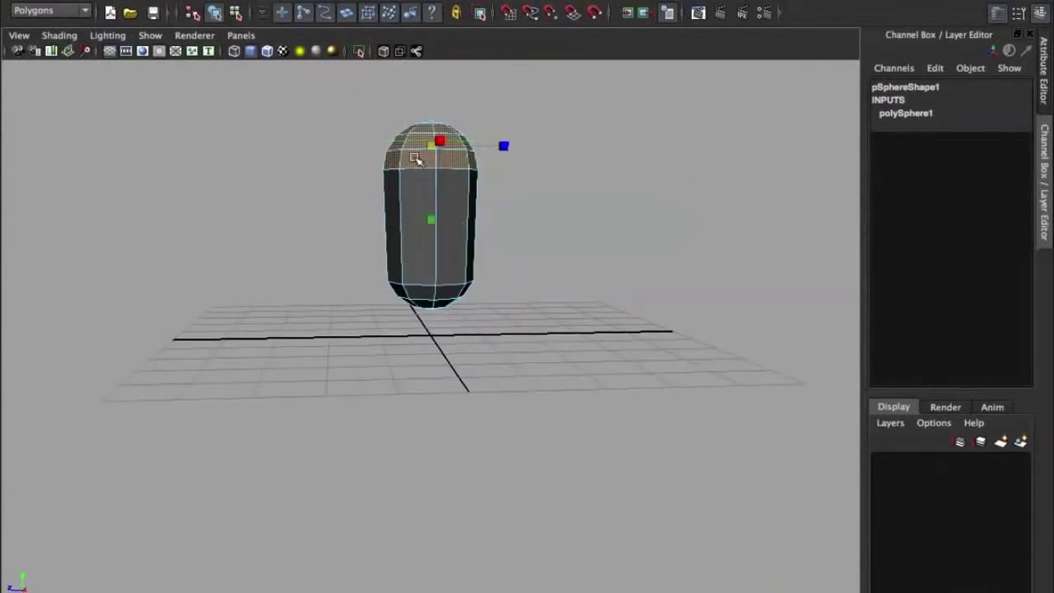
pyautogui.press('space')
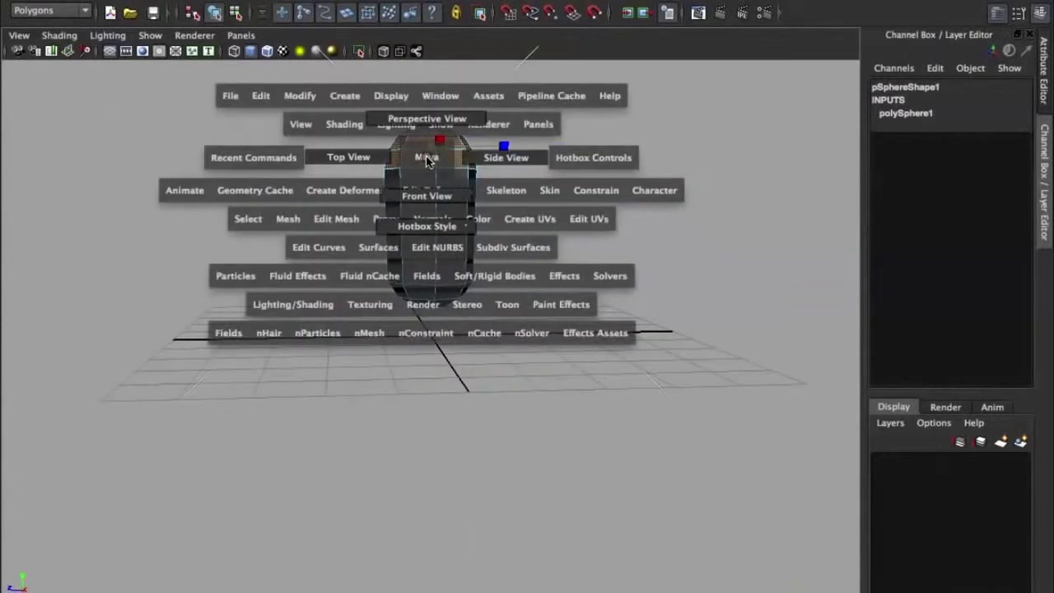
pyautogui.moveTo(427, 161); pyautogui.dragTo(510, 156)
pyautogui.scroll(-2, 514, 177)
pyautogui.keyDown('alt'); pyautogui.moveTo(519, 189); pyautogui.dragTo(582, 487, button='middle'); pyautogui.keyUp('alt')
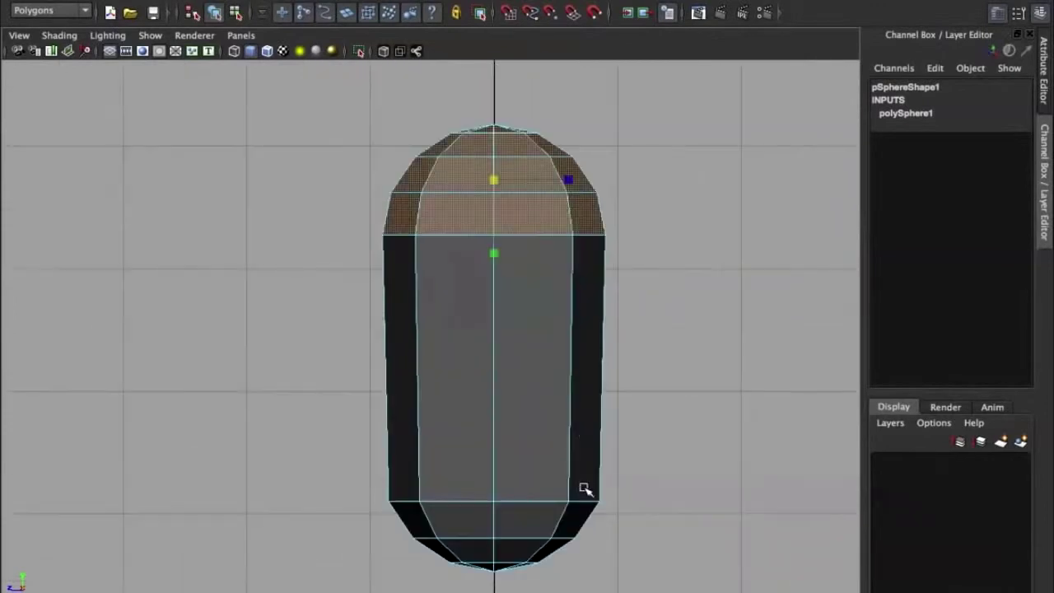
pyautogui.scroll(-1, 499, 280)
pyautogui.press('q')
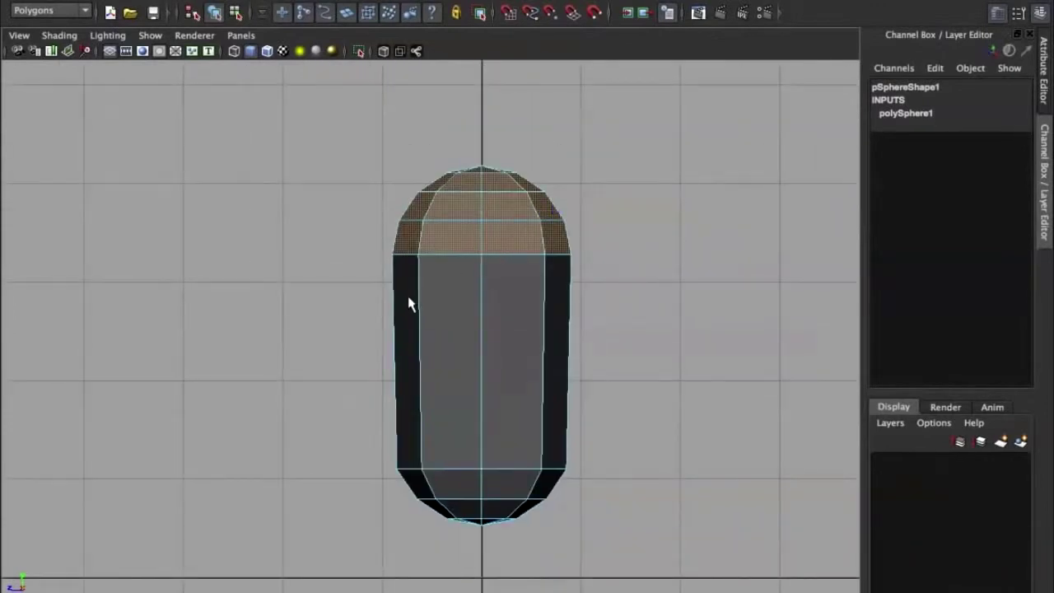
pyautogui.moveTo(478, 242); pyautogui.dragTo(535, 224, button='right')
pyautogui.press('w')
pyautogui.moveTo(486, 434); pyautogui.dragTo(527, 471)
# Step: Scale the top-cap faces and the bottom-cap faces slightly so the capsule's sides run parallel, and return to the perspective view
pyautogui.moveTo(435, 232); pyautogui.dragTo(435, 270, button='right')
pyautogui.moveTo(348, 97); pyautogui.dragTo(598, 198)
pyautogui.moveTo(478, 178); pyautogui.dragTo(474, 176, button='middle')
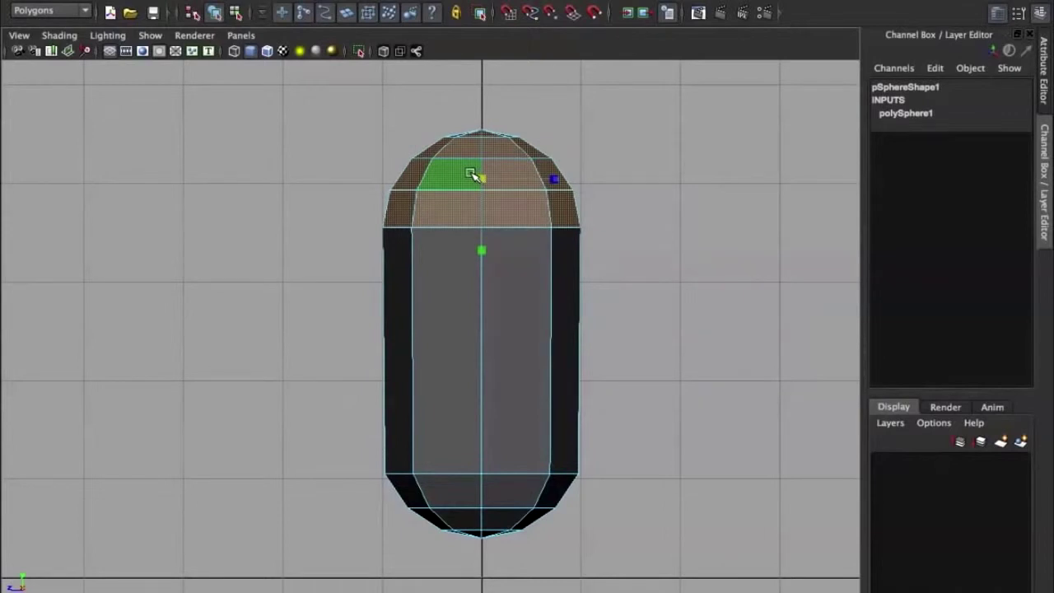
pyautogui.moveTo(634, 558); pyautogui.dragTo(504, 474)
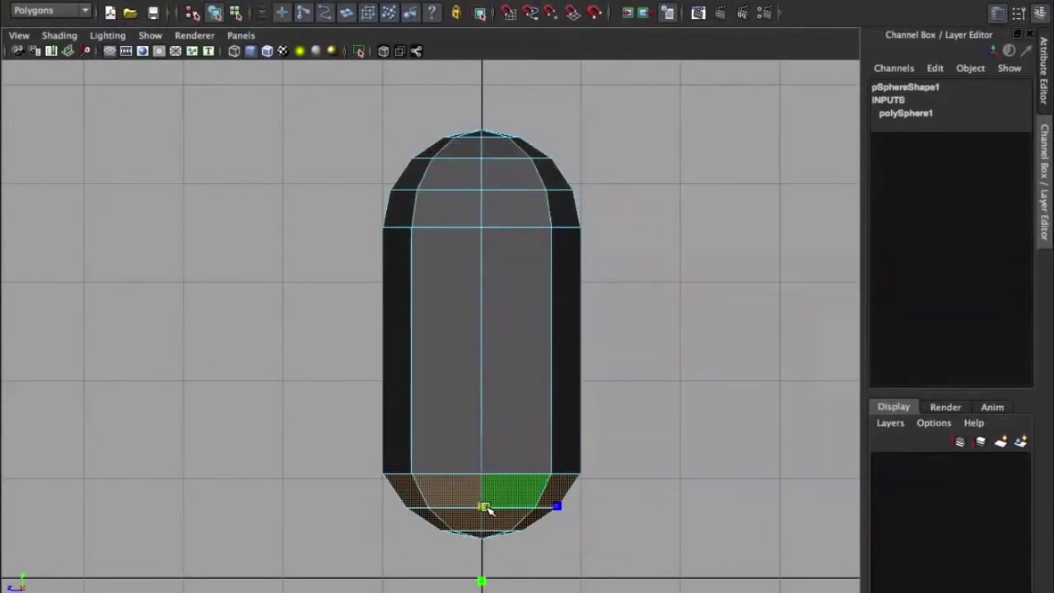
pyautogui.press('space')
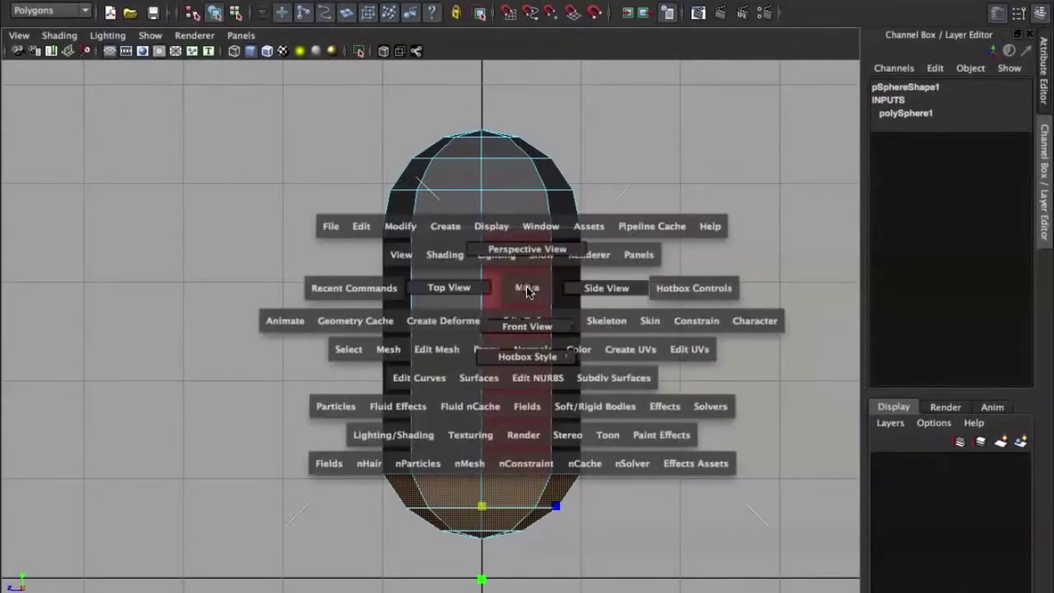
pyautogui.moveTo(527, 291); pyautogui.dragTo(538, 185)
pyautogui.click(577, 193)
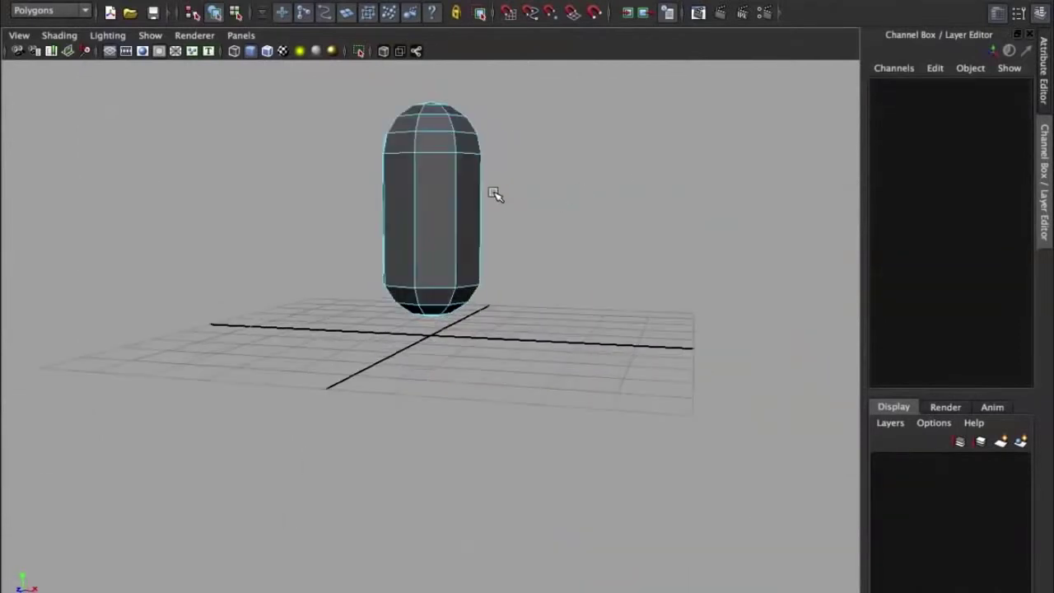
# Step: Select the capsule's top-cap faces and move them down to shorten the body slightly
pyautogui.moveTo(443, 173); pyautogui.dragTo(429, 247, button='right')
pyautogui.click(437, 191)
pyautogui.click(363, 97)
pyautogui.moveTo(371, 73); pyautogui.dragTo(508, 135)
pyautogui.moveTo(435, 73); pyautogui.dragTo(434, 91)
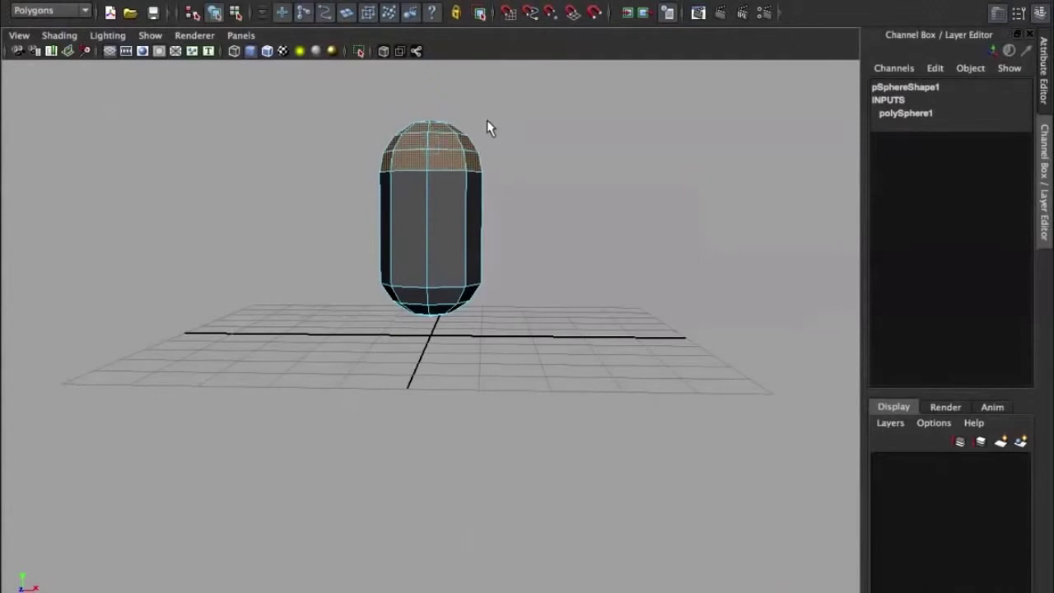
pyautogui.click(497, 132)
# Step: Switch the capsule from face selection back to object mode
pyautogui.scroll(-5, 533, 180)
pyautogui.keyDown('alt'); pyautogui.moveTo(532, 180); pyautogui.dragTo(396, 186); pyautogui.keyUp('alt')
pyautogui.scroll(8, 444, 198)
pyautogui.keyDown('alt'); pyautogui.moveTo(483, 203); pyautogui.dragTo(532, 169); pyautogui.keyUp('alt')
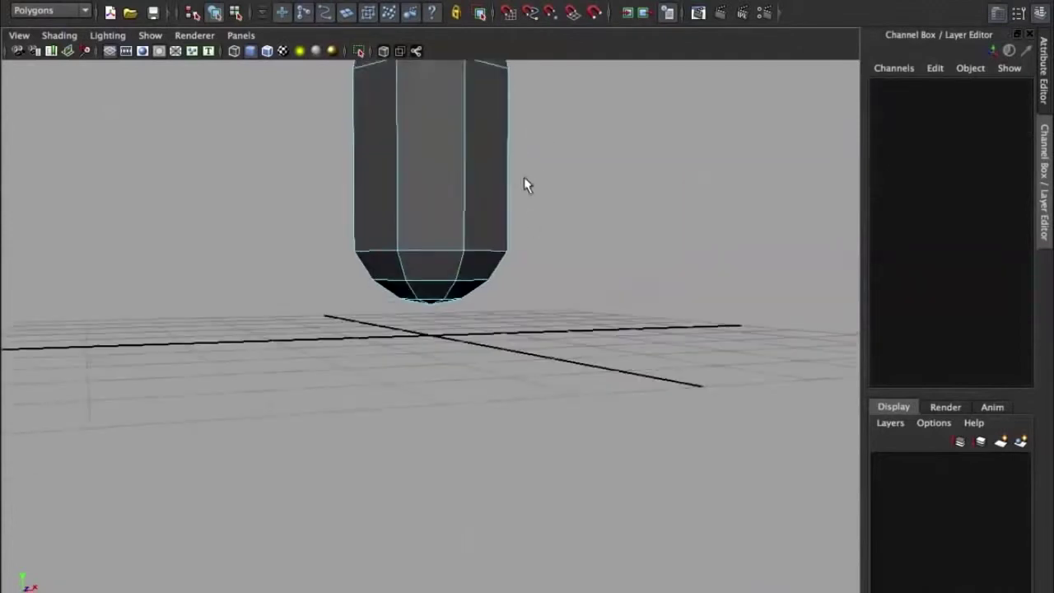
pyautogui.keyDown('alt'); pyautogui.moveTo(533, 168); pyautogui.dragTo(508, 311, button='middle'); pyautogui.keyUp('alt')
pyautogui.keyDown('alt'); pyautogui.moveTo(508, 310); pyautogui.dragTo(439, 322); pyautogui.keyUp('alt')
pyautogui.moveTo(441, 266); pyautogui.dragTo(500, 225, button='right')
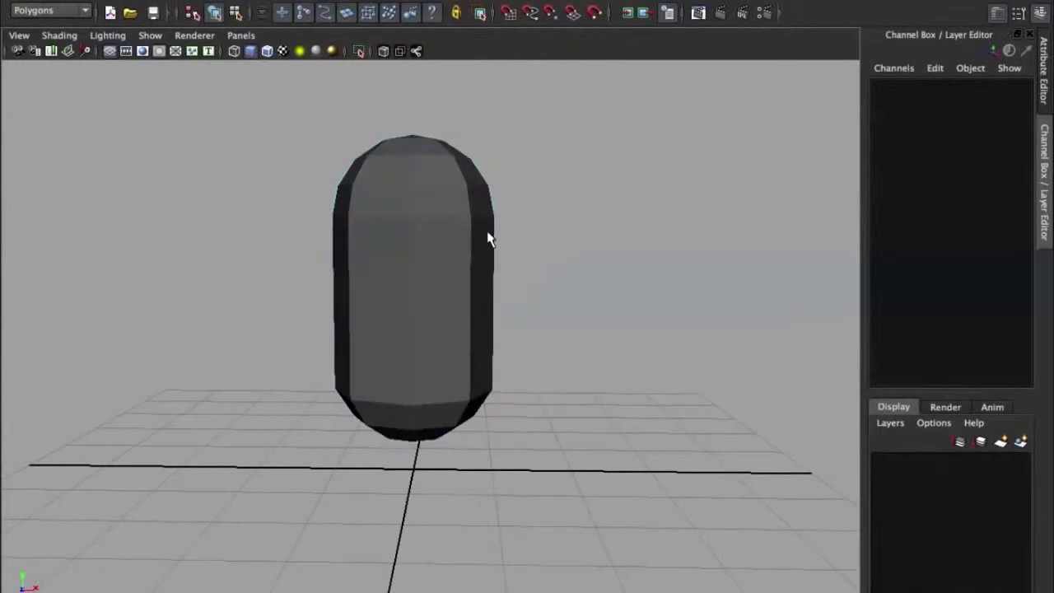
# Step: Switch to Chrome and view the Art Minion reference picture on DeviantArt
pyautogui.moveTo(360, 583)
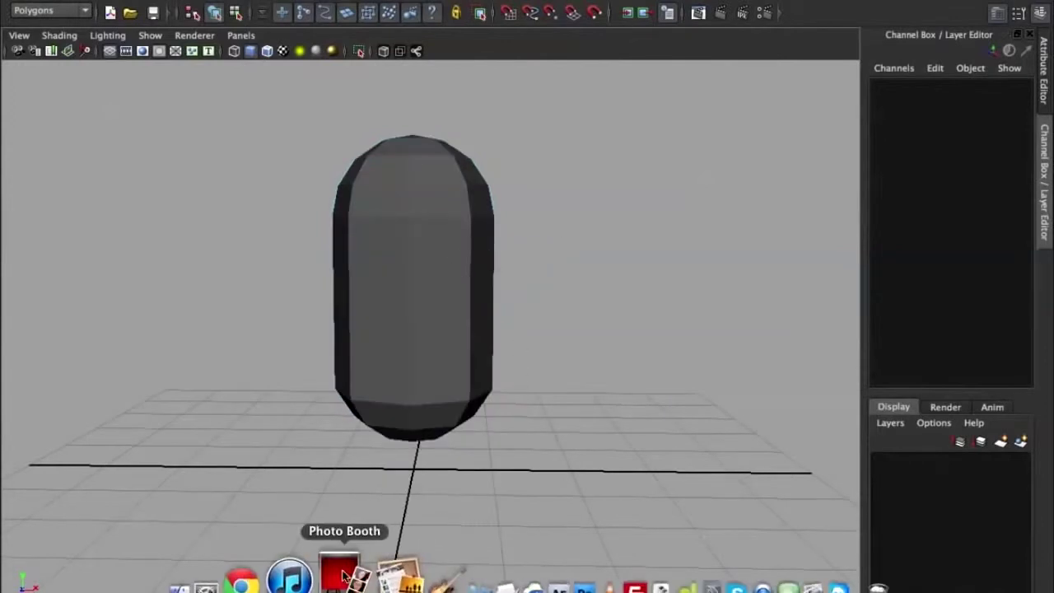
pyautogui.click(301, 580)
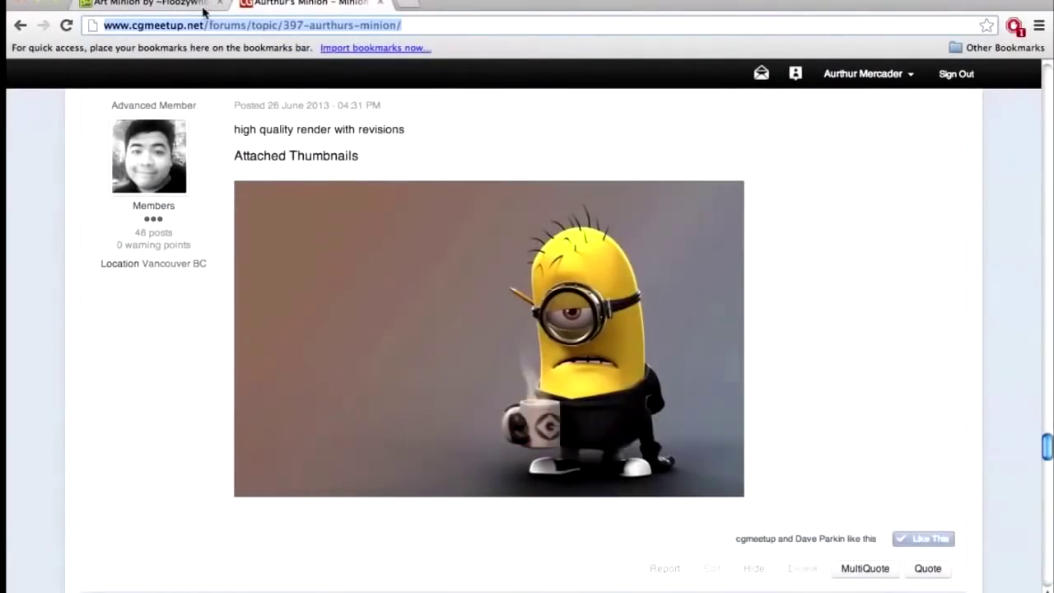
pyautogui.click(189, 4)
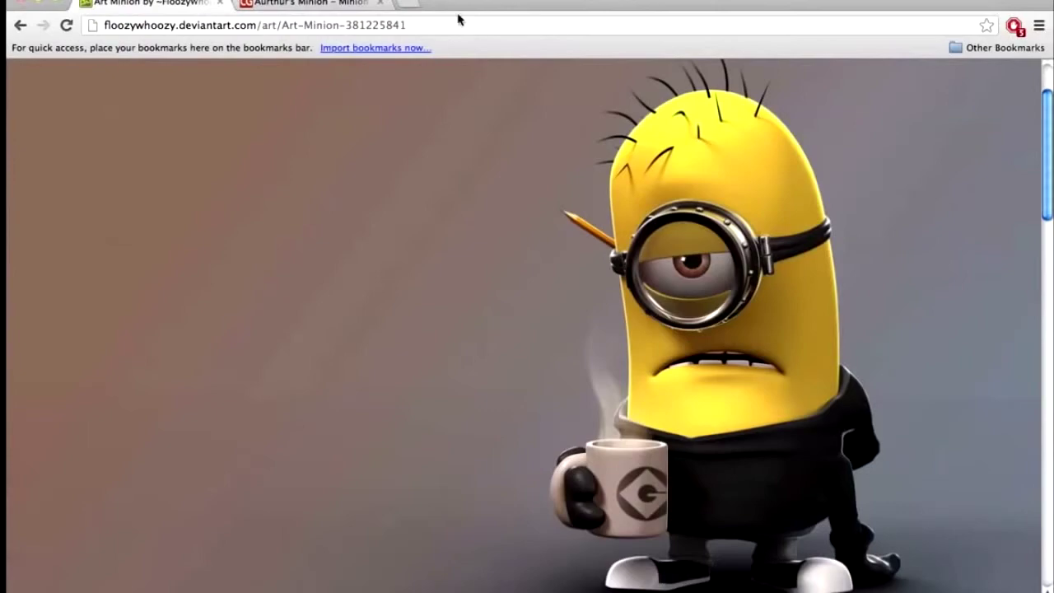
# Step: Open google.ca in a new browser tab and search for "minons"
pyautogui.click(405, 3)
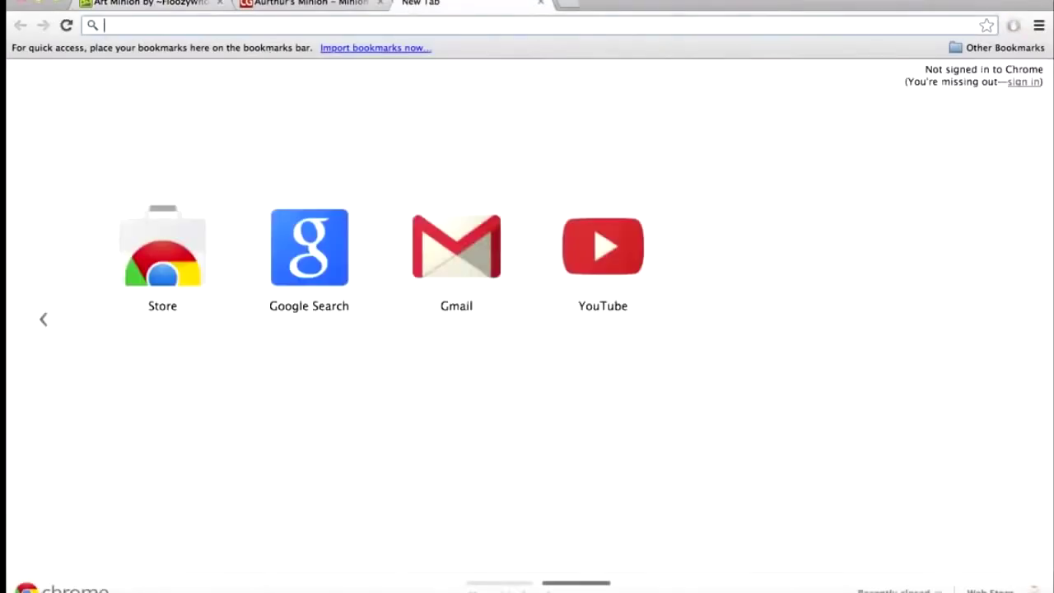
pyautogui.write('google.ca/?gws_rd=cr')
pyautogui.press('Return')
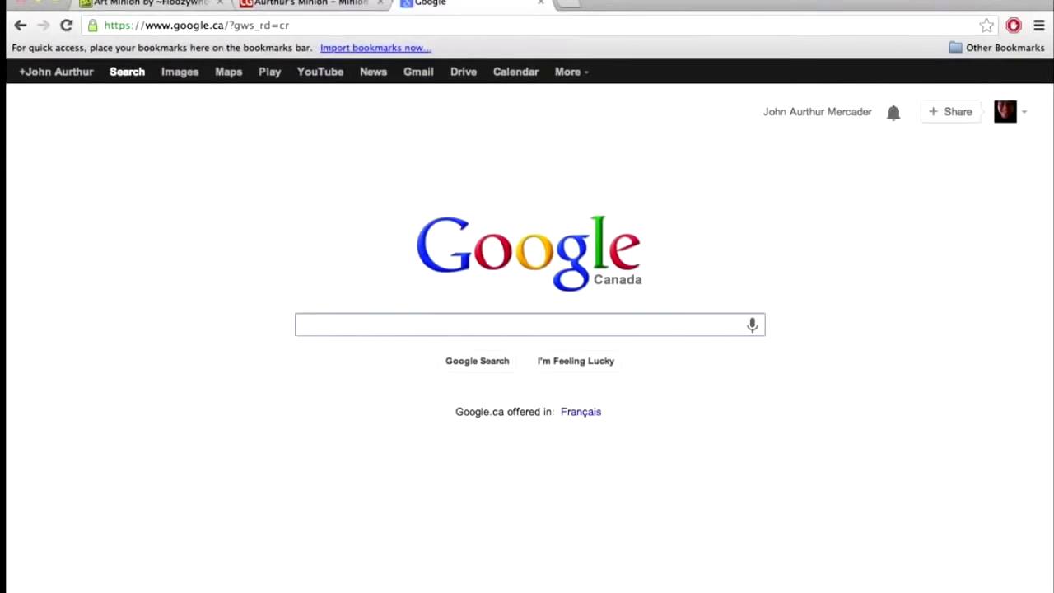
pyautogui.write('minons')
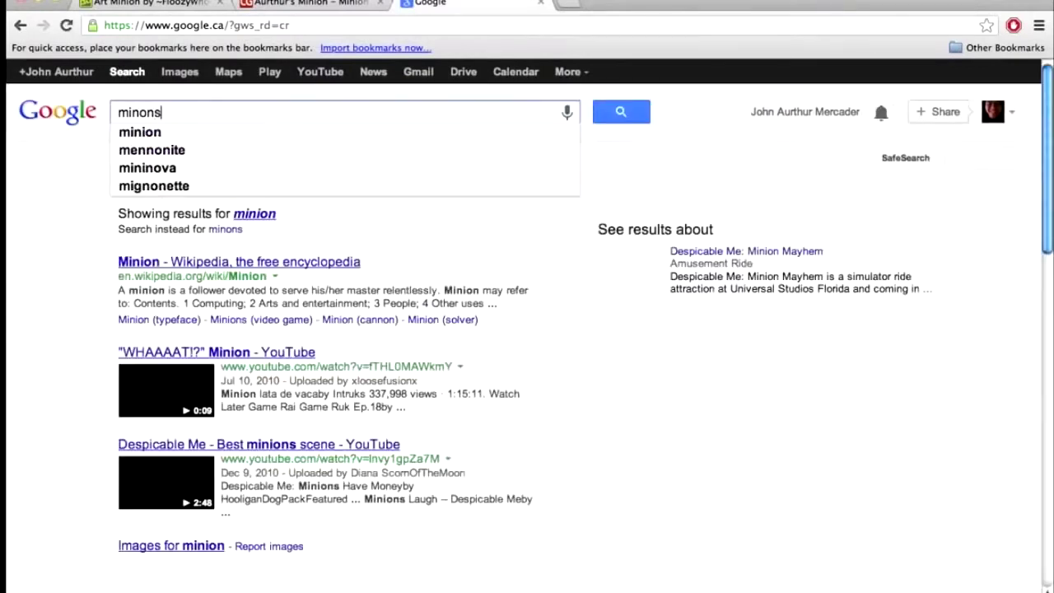
pyautogui.press('Return')
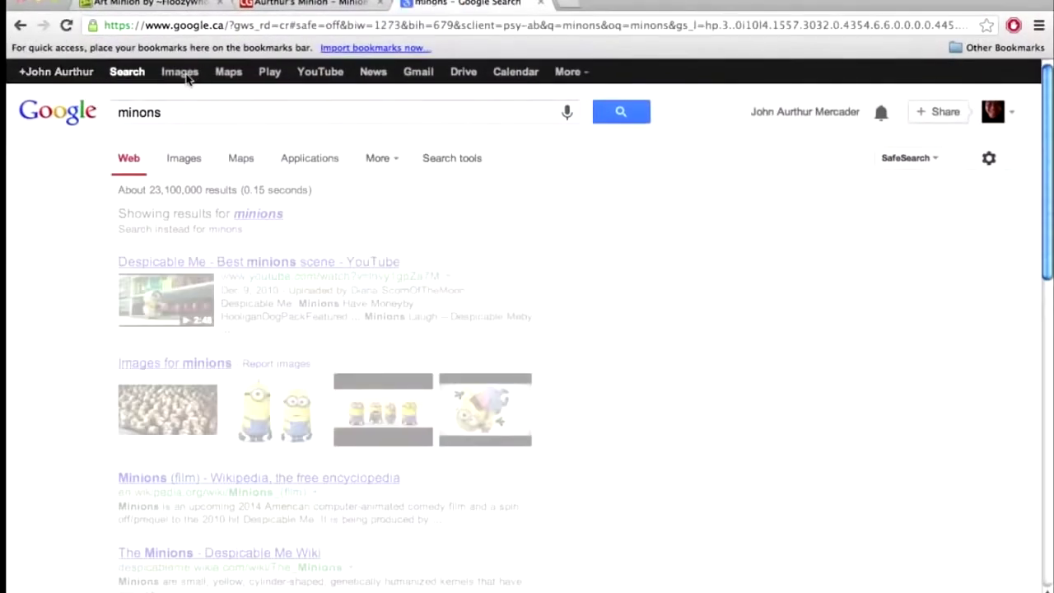
# Step: Open the original image of the two standing minions from the image results and enlarge it around the one-eyed minion
pyautogui.click(195, 366)
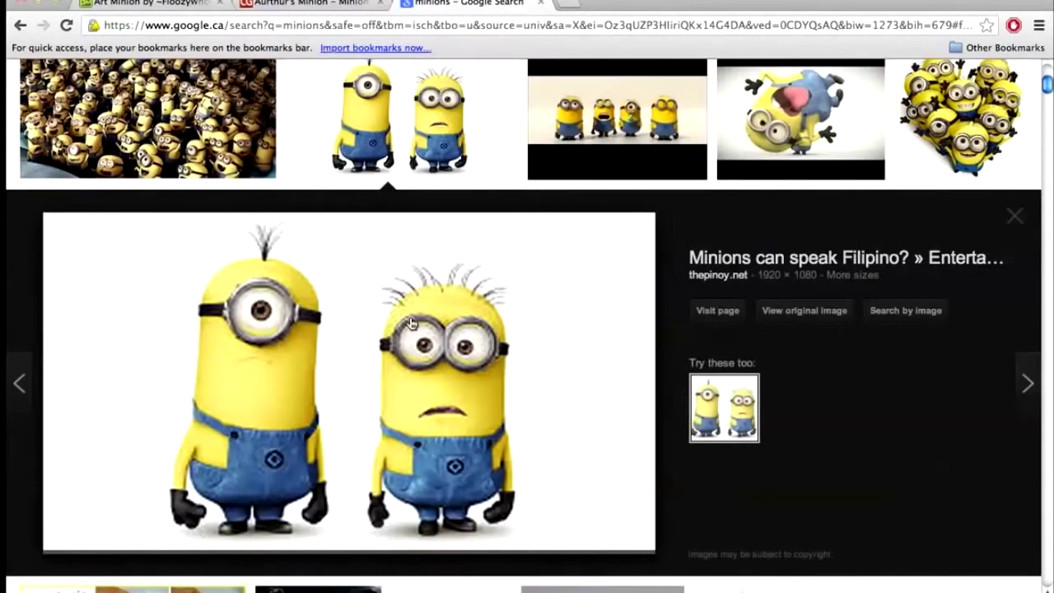
pyautogui.click(814, 321)
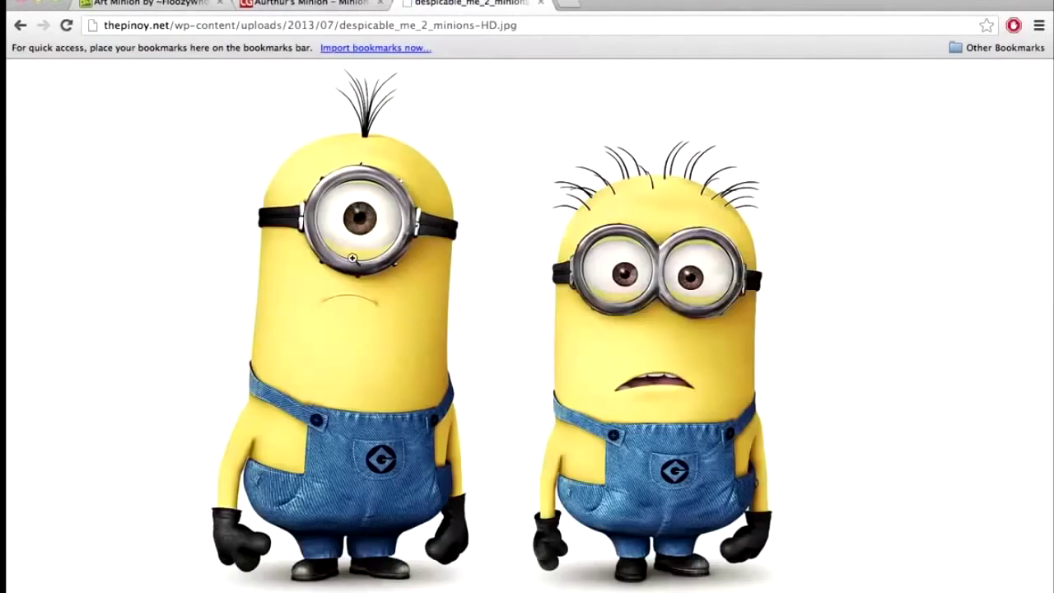
pyautogui.click(354, 243)
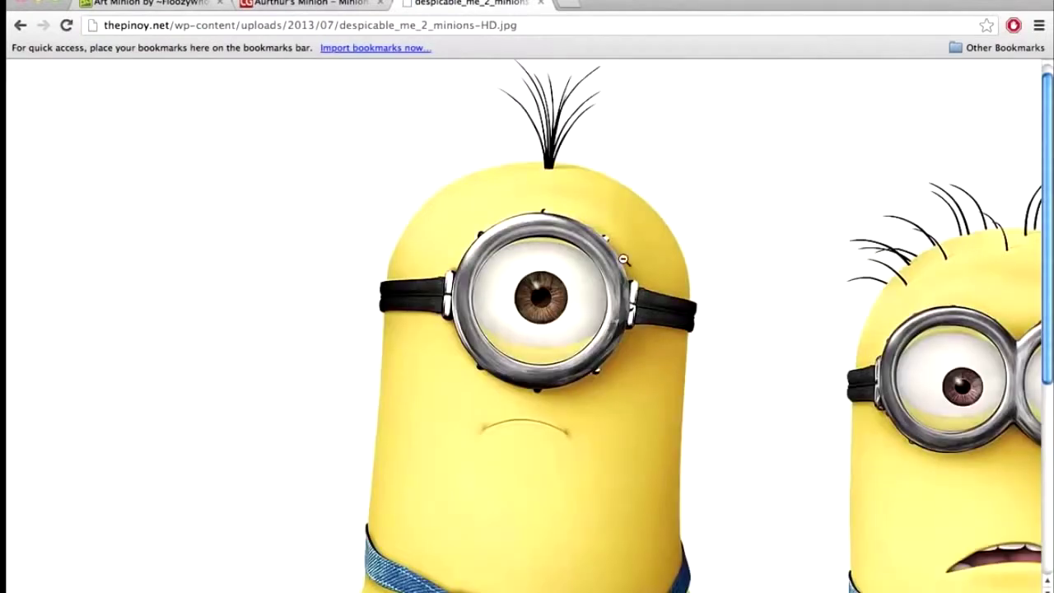
# Step: Examine the full one-eyed minion image plus the CGMeetup and DeviantArt minion renders, and switch back to Maya
pyautogui.scroll(-3, 624, 262)
pyautogui.scroll(-5, 560, 272)
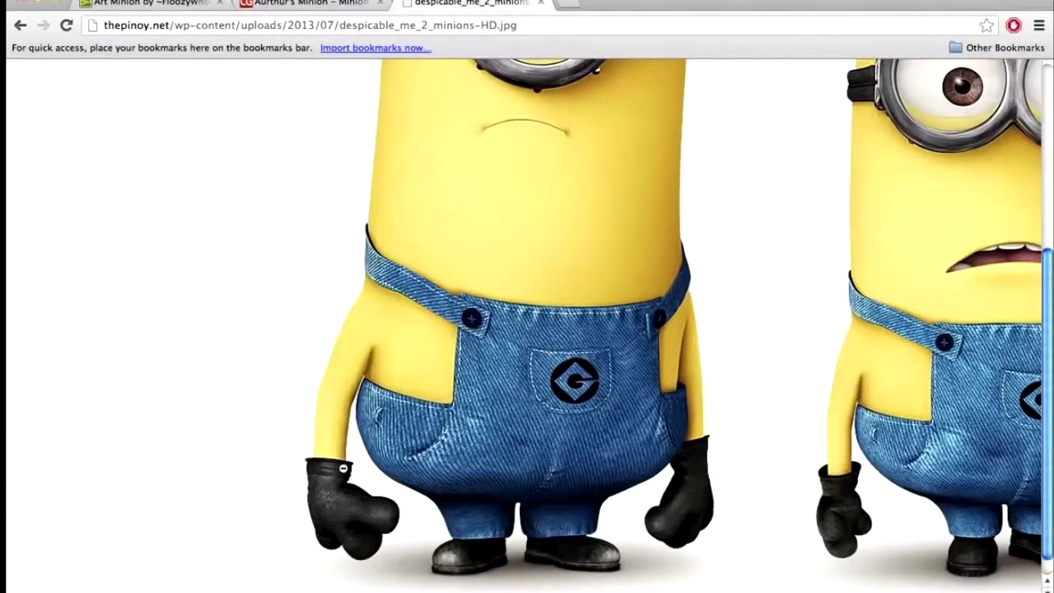
pyautogui.scroll(4, 503, 371)
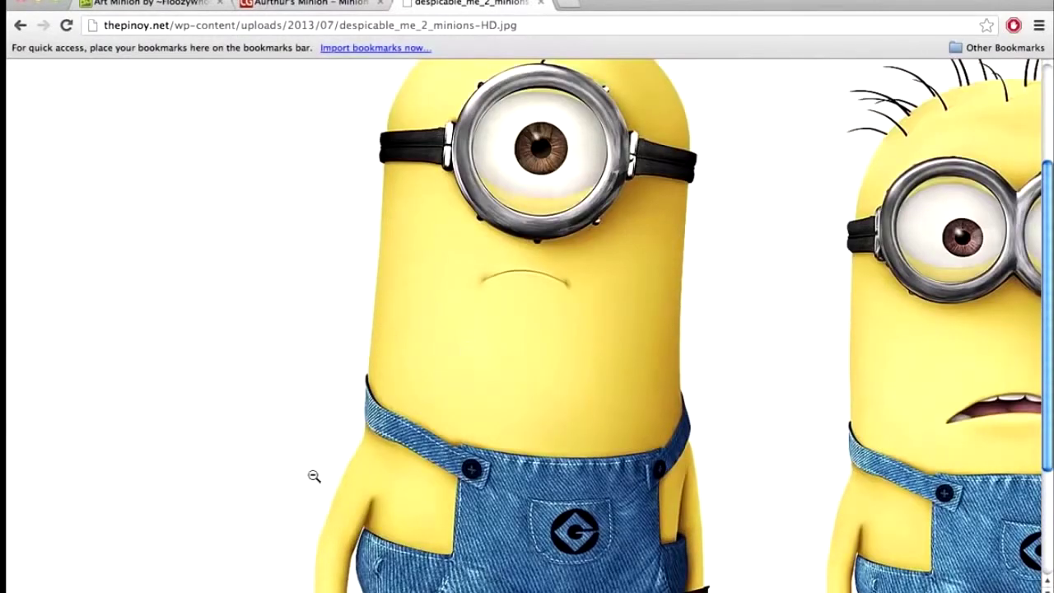
pyautogui.click(280, 13)
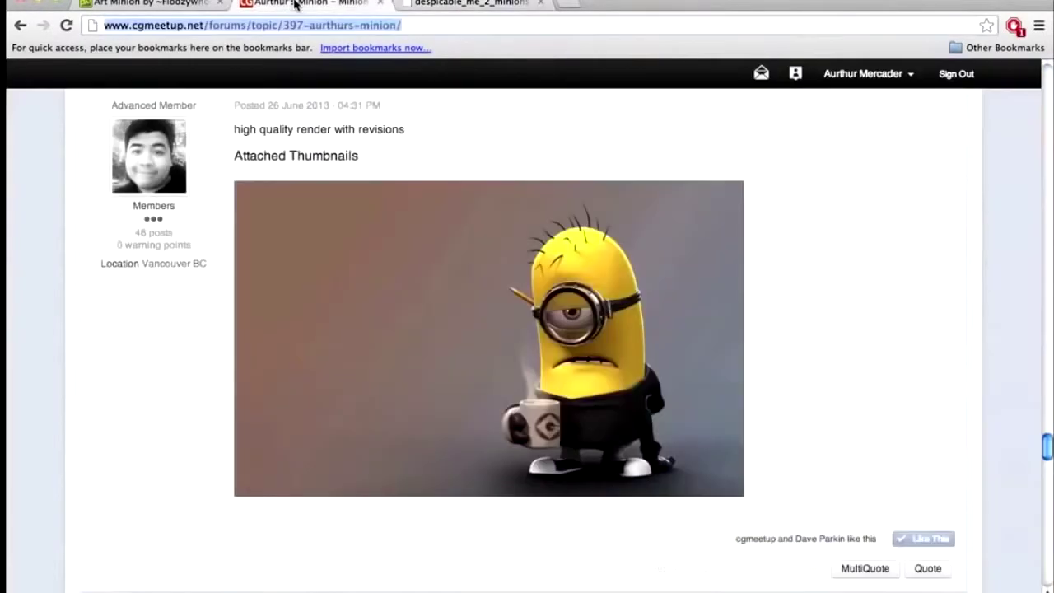
pyautogui.click(148, 7)
pyautogui.moveTo(565, 583)
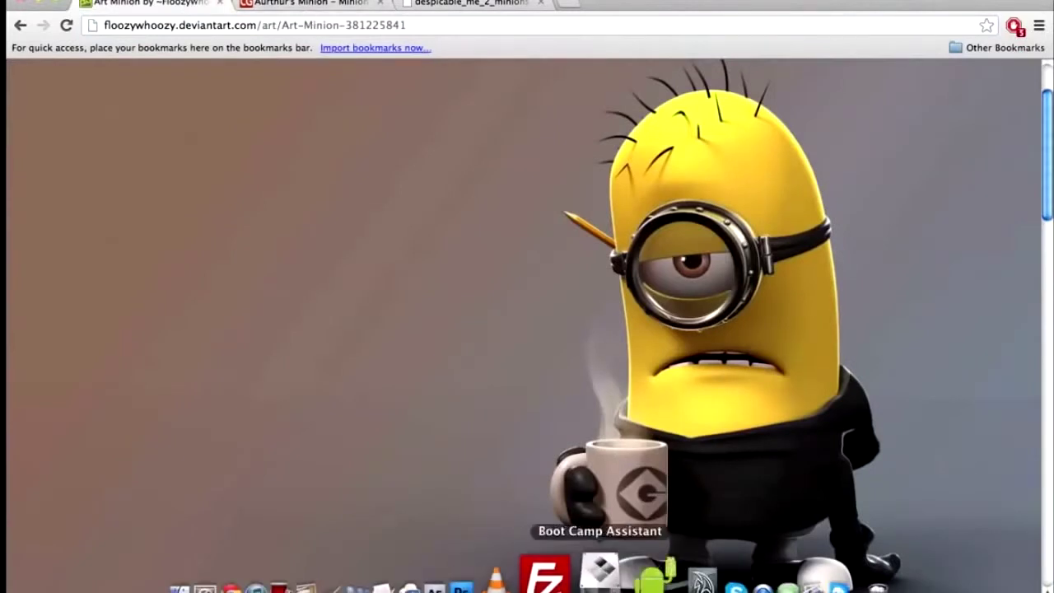
pyautogui.click(651, 578)
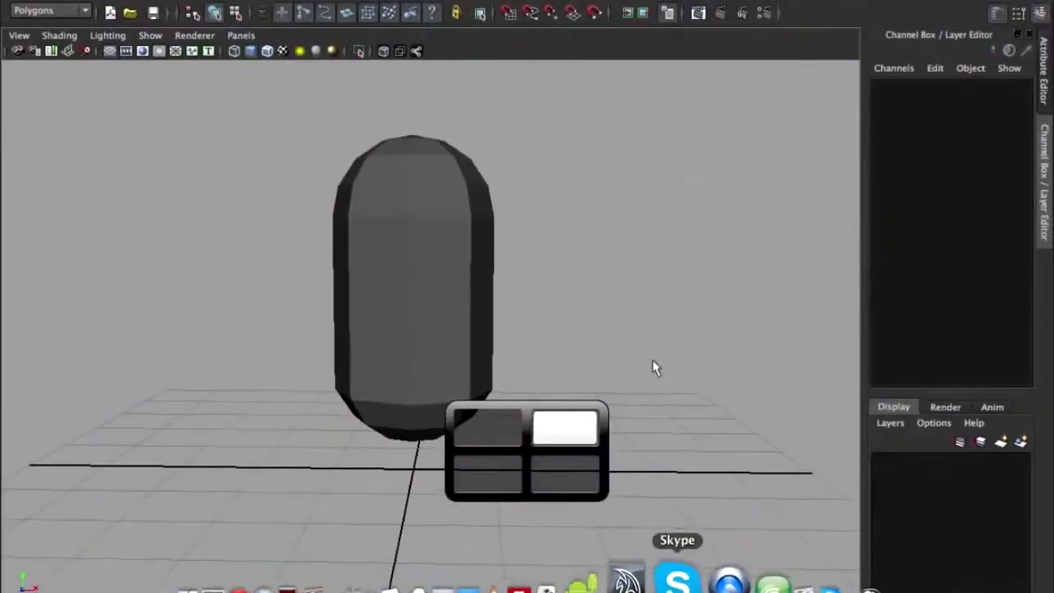
# Step: Select all faces of the capsule's rounded top cap and activate the Move tool
pyautogui.click(470, 299)
pyautogui.scroll(3, 467, 301)
pyautogui.scroll(-3, 478, 299)
pyautogui.keyDown('alt'); pyautogui.moveTo(473, 288); pyautogui.dragTo(743, 330); pyautogui.keyUp('alt')
pyautogui.click(713, 333)
pyautogui.press('super+z')
pyautogui.press('super+z')
pyautogui.press('super+z')
pyautogui.keyDown('alt'); pyautogui.moveTo(456, 217); pyautogui.dragTo(462, 157); pyautogui.keyUp('alt')
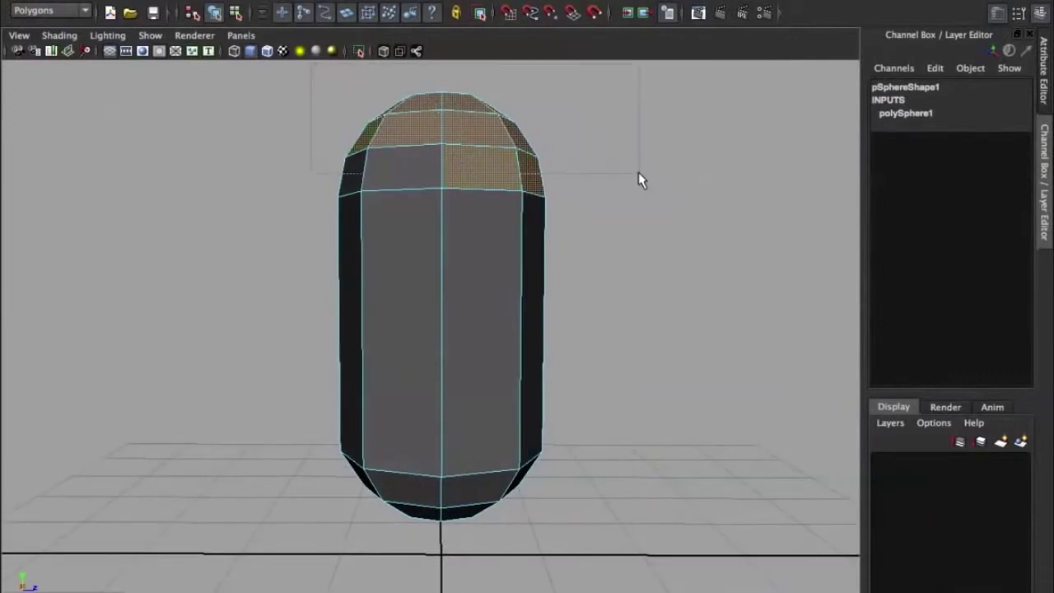
pyautogui.moveTo(639, 168); pyautogui.dragTo(640, 169)
pyautogui.keyDown('alt'); pyautogui.moveTo(403, 164); pyautogui.dragTo(676, 189); pyautogui.keyUp('alt')
pyautogui.press('w')
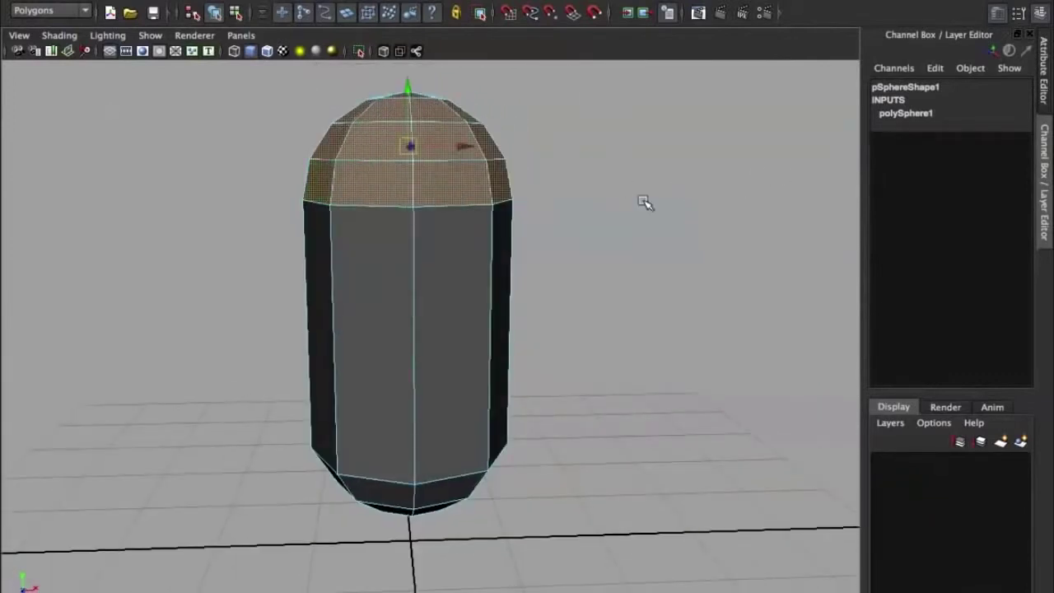
# Step: Shorten the capsule by moving the top cap faces down in the front view, and return to object mode in perspective
pyautogui.press('space')
pyautogui.moveTo(443, 198); pyautogui.dragTo(443, 231)
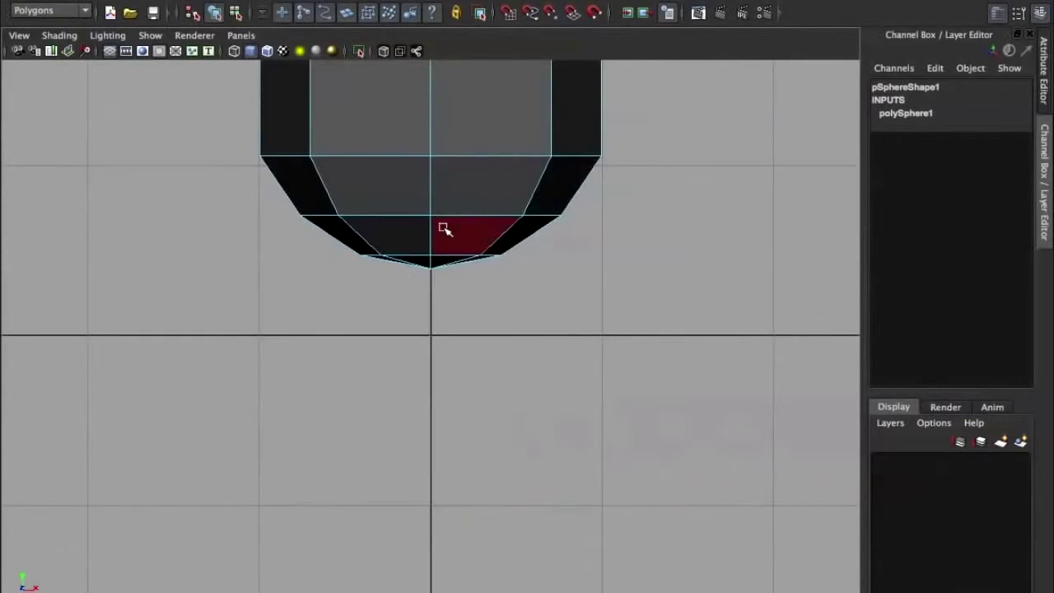
pyautogui.scroll(-5, 443, 229)
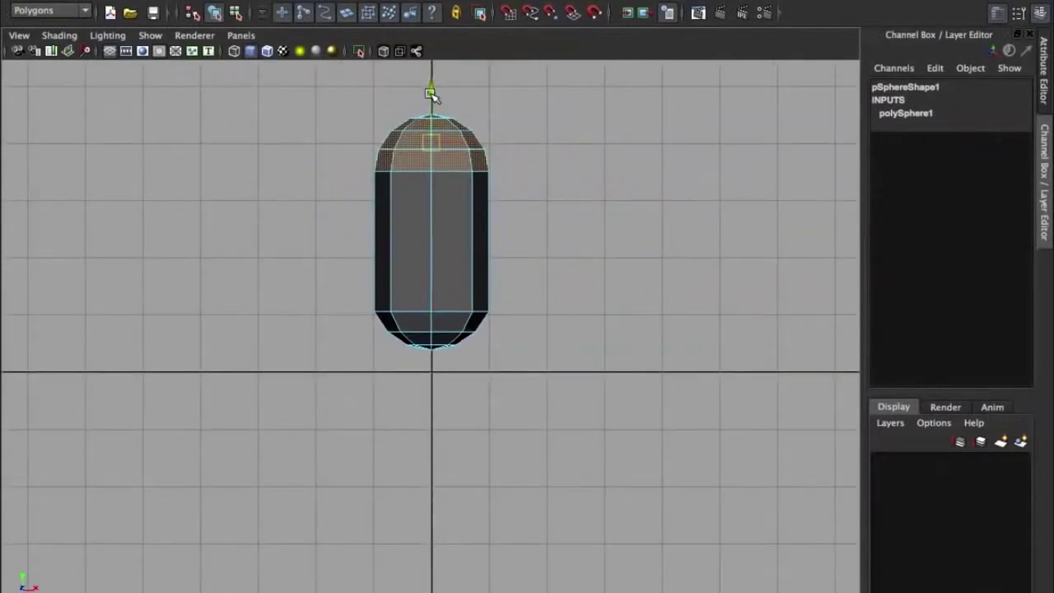
pyautogui.moveTo(430, 93); pyautogui.dragTo(434, 113)
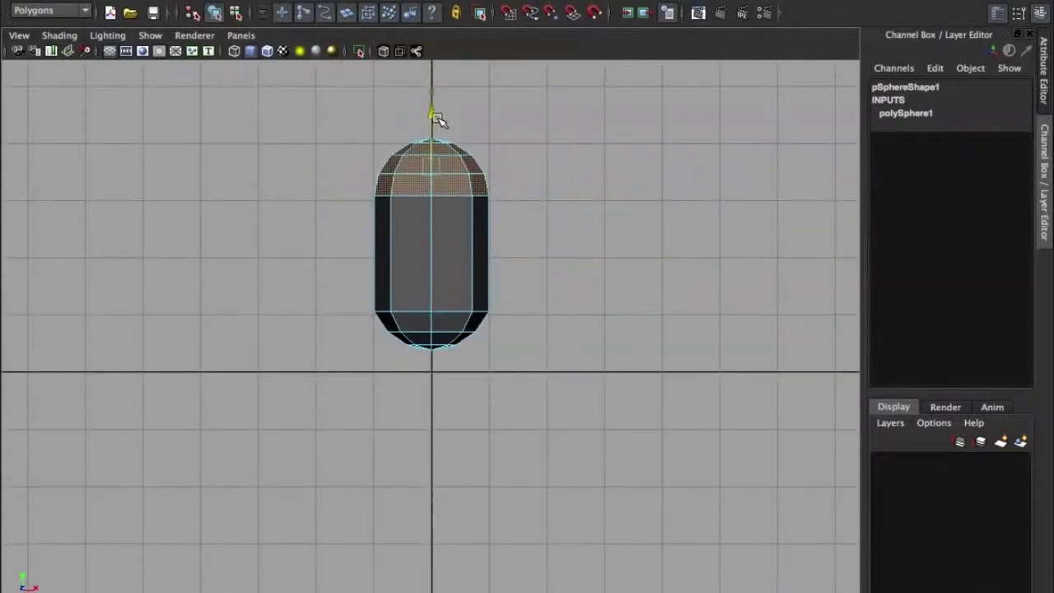
pyautogui.moveTo(429, 165); pyautogui.dragTo(491, 223)
pyautogui.press('space')
pyautogui.scroll(-5, 449, 141)
pyautogui.click(424, 179)
pyautogui.moveTo(419, 259); pyautogui.dragTo(494, 203, button='right')
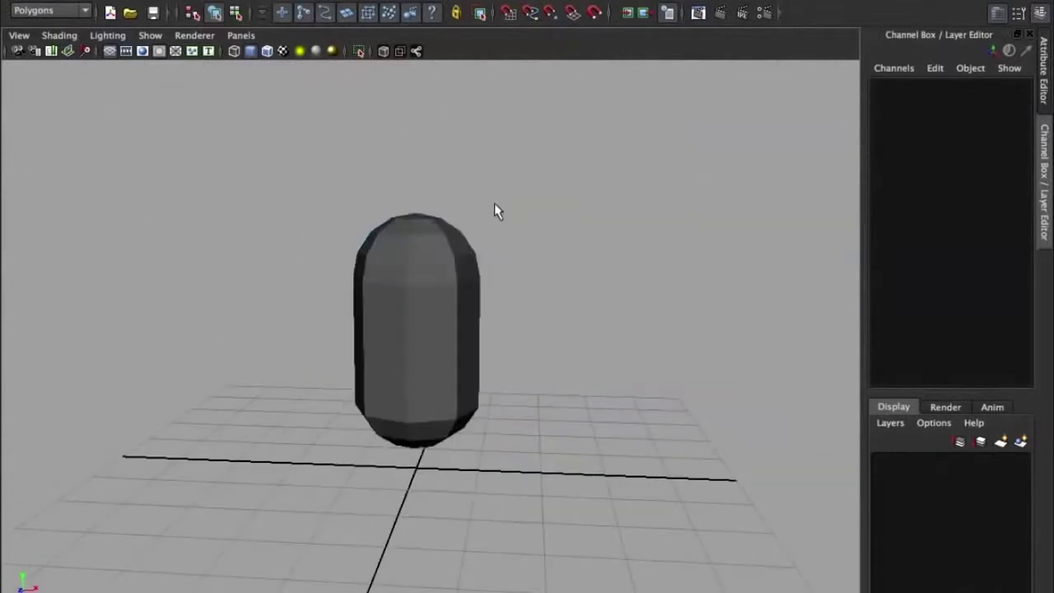
# Step: Insert a horizontal edge loop around the lower part of the capsule's straight body
pyautogui.scroll(5, 502, 223)
pyautogui.keyDown('alt'); pyautogui.moveTo(503, 226); pyautogui.dragTo(449, 219); pyautogui.keyUp('alt')
pyautogui.click(413, 254)
pyautogui.keyDown('alt'); pyautogui.moveTo(412, 254); pyautogui.dragTo(460, 240); pyautogui.keyUp('alt')
pyautogui.scroll(-4, 457, 271)
pyautogui.keyDown('shift'); pyautogui.moveTo(374, 349); pyautogui.dragTo(334, 336, button='right'); pyautogui.keyUp('shift')
pyautogui.click(434, 343)
# Step: Examine the capsule's bottom cap faces from several angles in face mode and look at the mesh in the top view
pyautogui.keyDown('alt'); pyautogui.moveTo(631, 321); pyautogui.dragTo(463, 347); pyautogui.keyUp('alt')
pyautogui.keyDown('alt'); pyautogui.moveTo(397, 363); pyautogui.dragTo(500, 267); pyautogui.keyUp('alt')
pyautogui.scroll(3, 412, 348)
pyautogui.moveTo(393, 293); pyautogui.dragTo(392, 313, button='right')
pyautogui.keyDown('alt'); pyautogui.moveTo(393, 313); pyautogui.dragTo(384, 270); pyautogui.keyUp('alt')
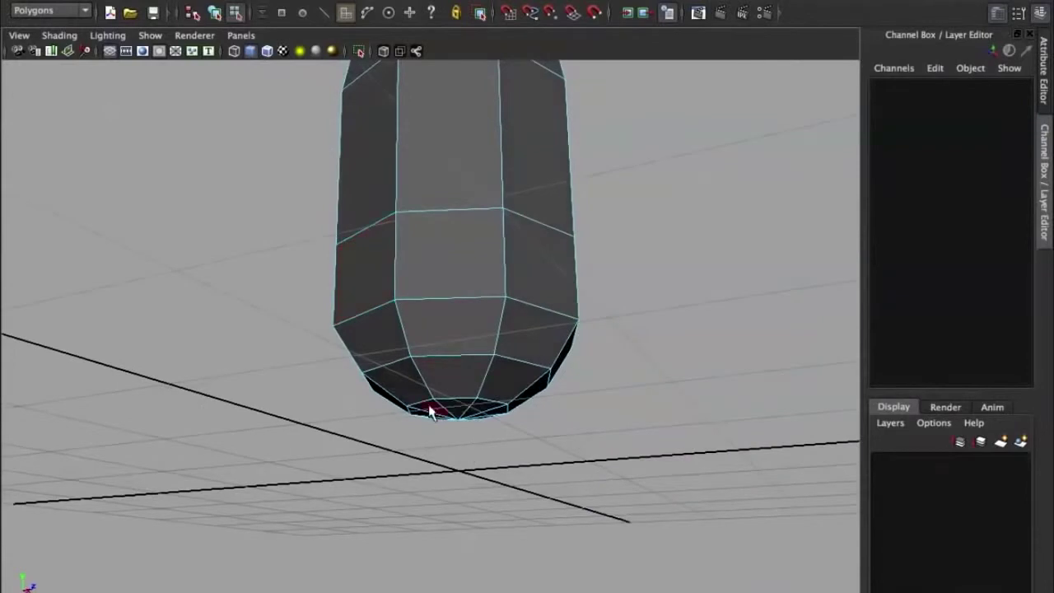
pyautogui.keyDown('alt'); pyautogui.moveTo(465, 405); pyautogui.dragTo(473, 313); pyautogui.keyUp('alt')
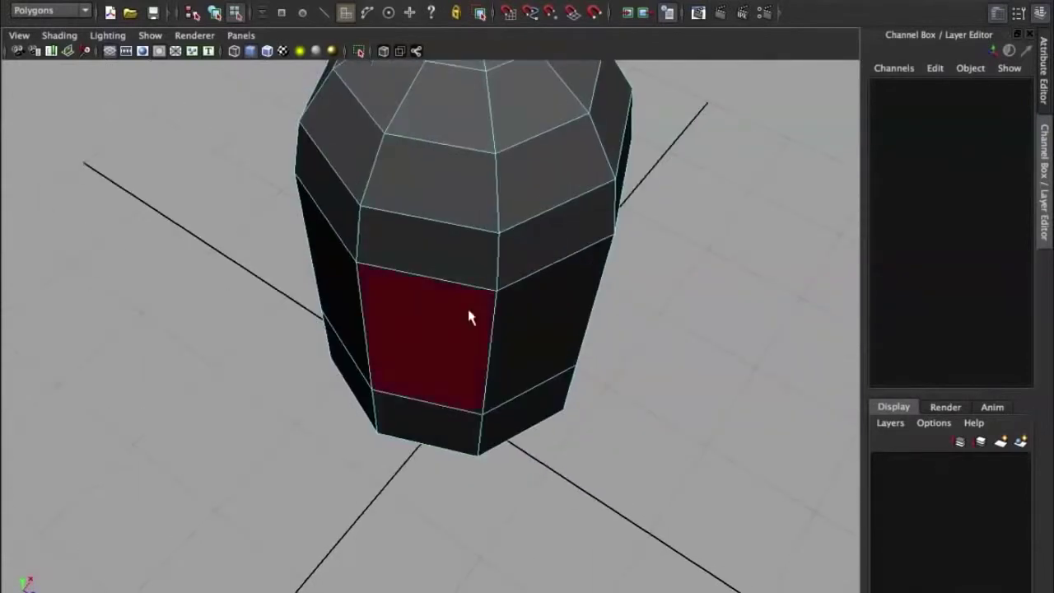
pyautogui.press('space')
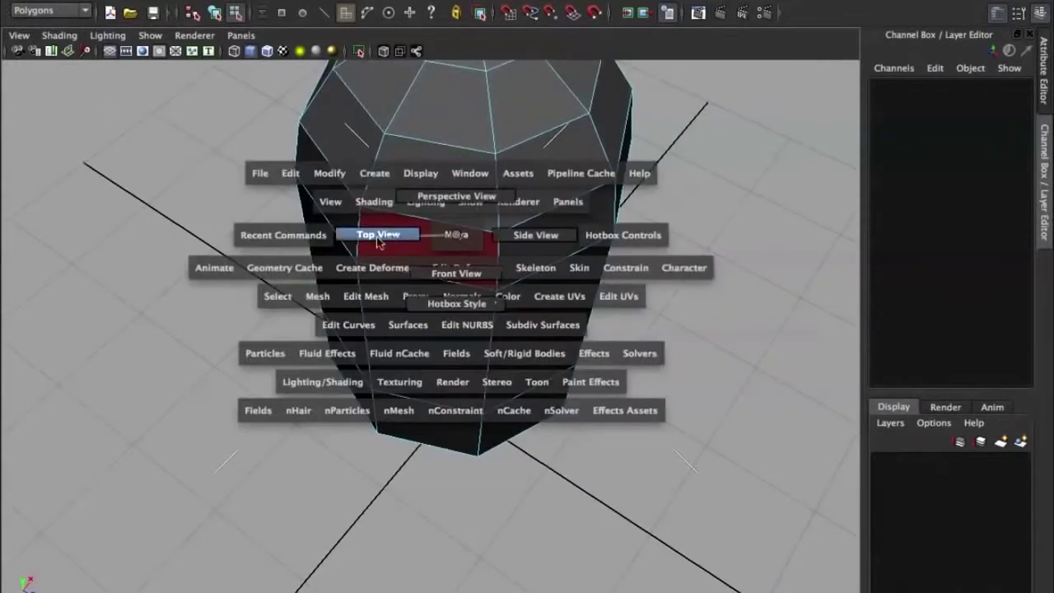
pyautogui.press('space')
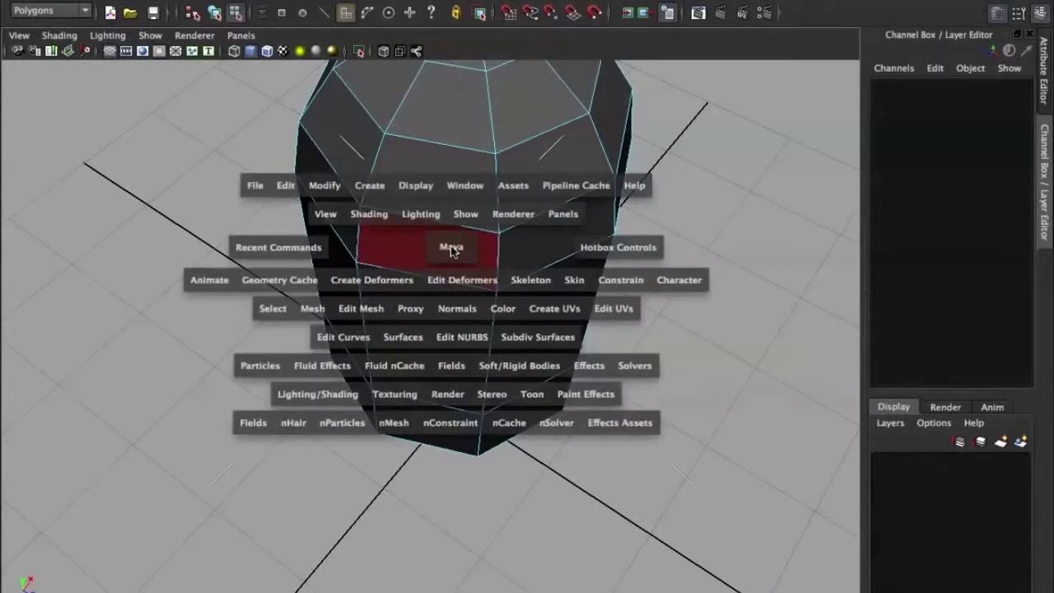
pyautogui.press('space')
pyautogui.click(451, 250)
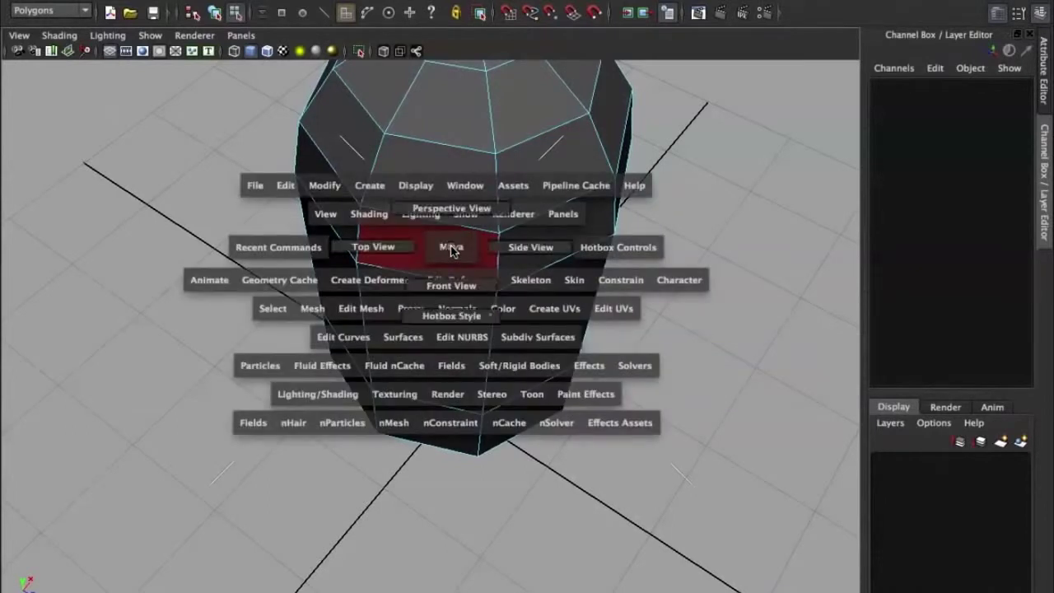
pyautogui.moveTo(451, 251); pyautogui.dragTo(398, 245)
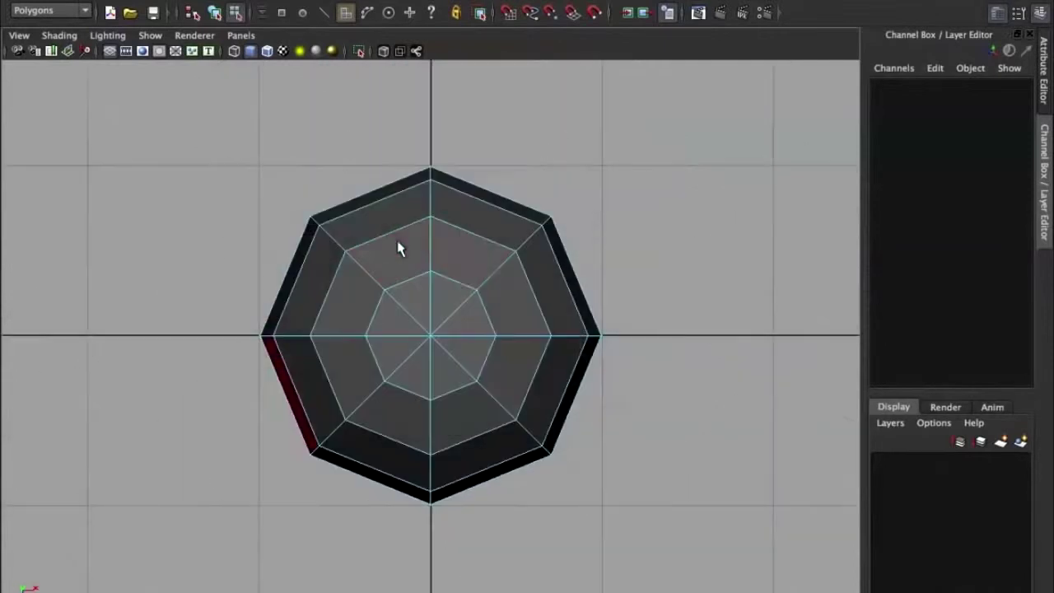
# Step: Delete the four diagonal edges that meet at the capsule's pole and return to object mode
pyautogui.moveTo(442, 292)
pyautogui.mouseDown(button='right')
pyautogui.moveTo(443, 260)
pyautogui.moveTo(442, 288)
pyautogui.mouseUp(button='right')
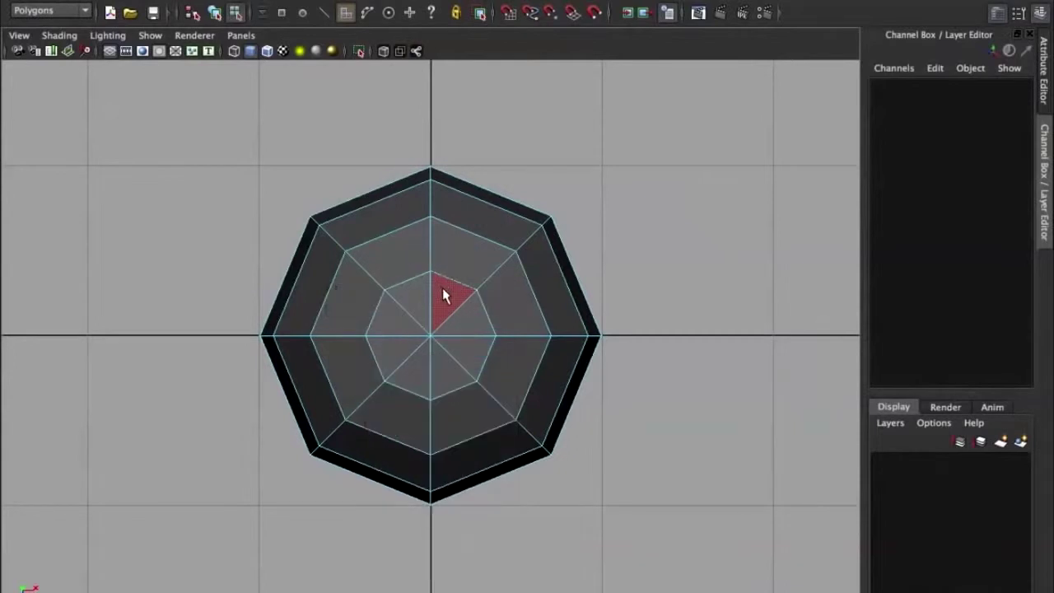
pyautogui.rightClick(442, 290)
pyautogui.rightClick(443, 250)
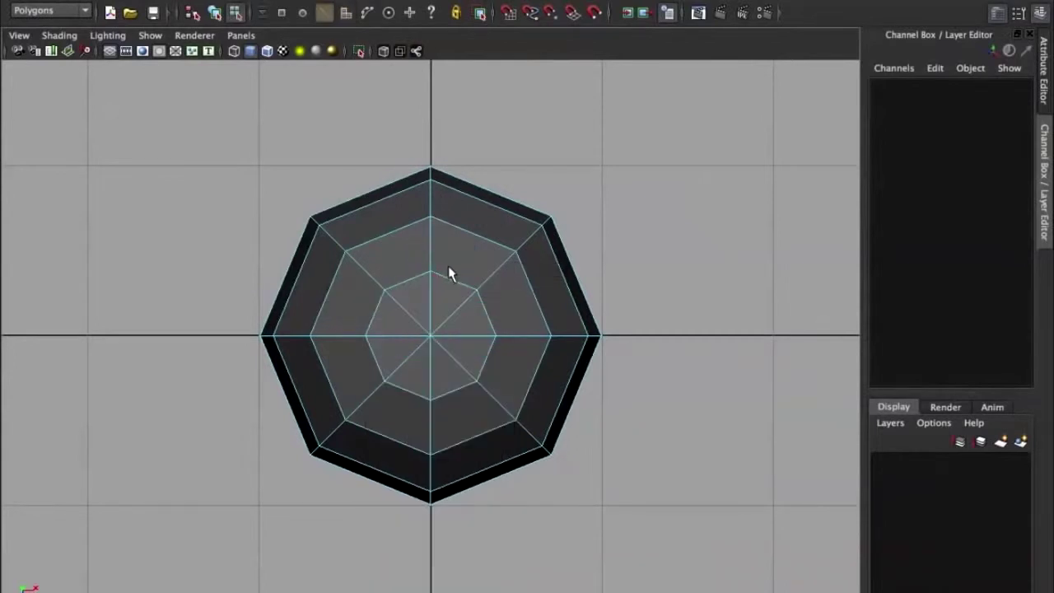
pyautogui.click(452, 311)
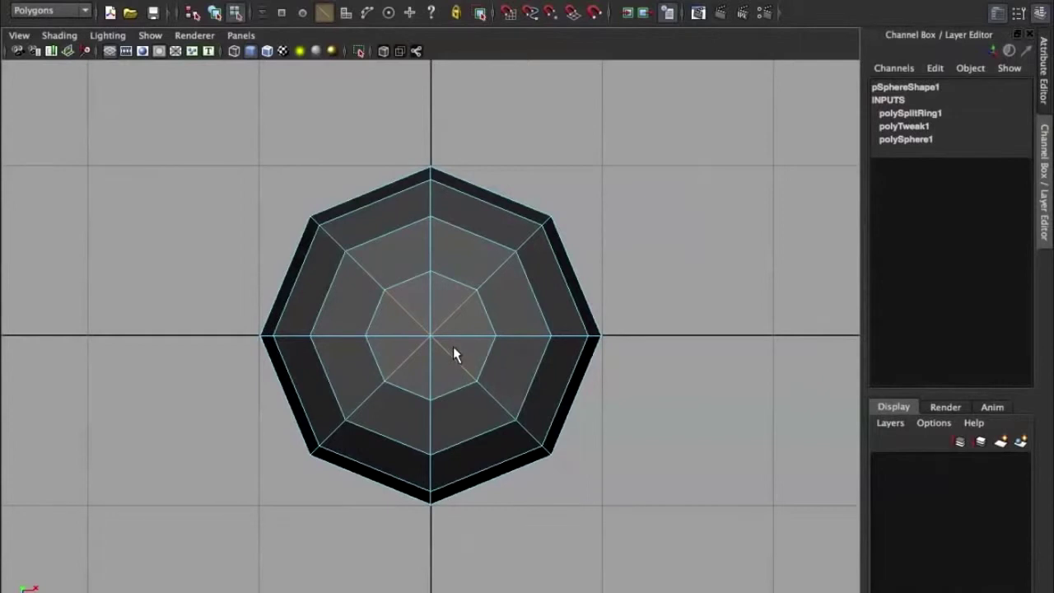
pyautogui.press('Delete')
pyautogui.press('F8')
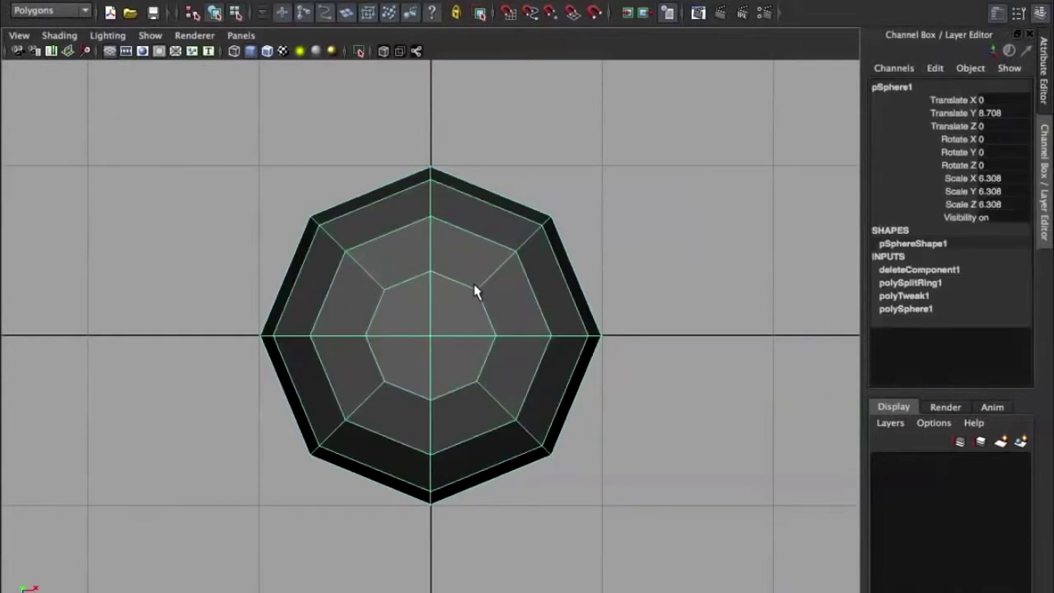
# Step: Try deleting the faces of the capsule's negative Z half in the perspective view
pyautogui.press('space')
pyautogui.moveTo(470, 288); pyautogui.dragTo(560, 320)
pyautogui.keyDown('alt'); pyautogui.moveTo(462, 273); pyautogui.dragTo(512, 270, button='right'); pyautogui.keyUp('alt')
pyautogui.keyDown('alt'); pyautogui.moveTo(513, 270); pyautogui.dragTo(388, 275); pyautogui.keyUp('alt')
pyautogui.moveTo(445, 245); pyautogui.dragTo(445, 282, button='right')
pyautogui.keyDown('alt'); pyautogui.moveTo(440, 289); pyautogui.dragTo(553, 296); pyautogui.keyUp('alt')
pyautogui.keyDown('alt'); pyautogui.moveTo(554, 296); pyautogui.dragTo(582, 239, button='right'); pyautogui.keyUp('alt')
pyautogui.moveTo(491, 243); pyautogui.dragTo(492, 280, button='right')
pyautogui.keyDown('alt'); pyautogui.moveTo(550, 242); pyautogui.dragTo(530, 237, button='middle'); pyautogui.keyUp('alt')
pyautogui.moveTo(266, 94); pyautogui.dragTo(416, 505)
pyautogui.press('Delete')
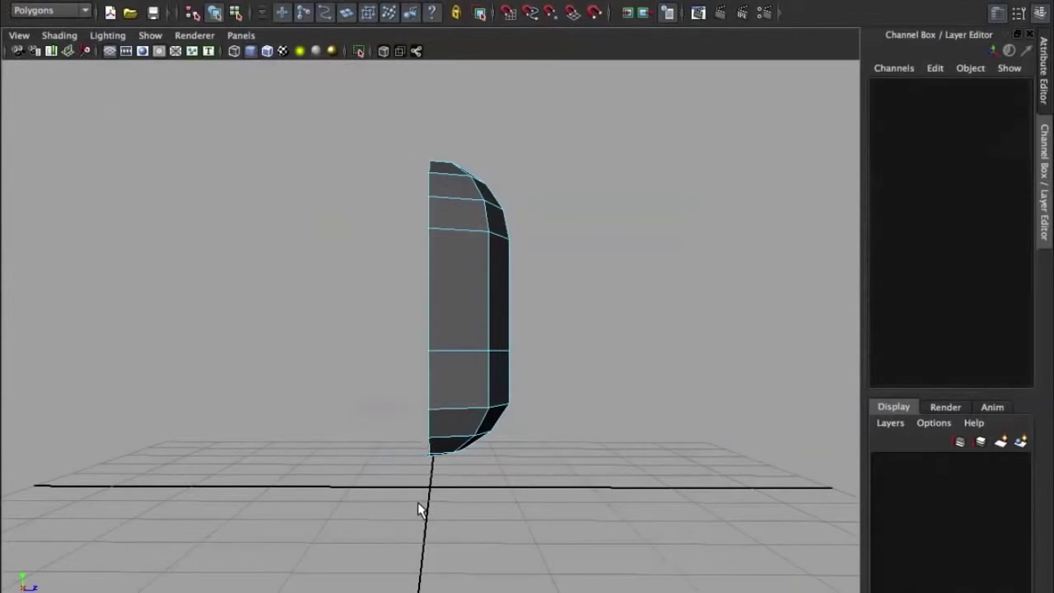
# Step: Put the remaining half in object mode and open the Duplicate Special options
pyautogui.moveTo(470, 285); pyautogui.dragTo(532, 266, button='right')
pyautogui.keyDown('shift'); pyautogui.moveTo(470, 281); pyautogui.dragTo(471, 281, button='right'); pyautogui.keyUp('shift')
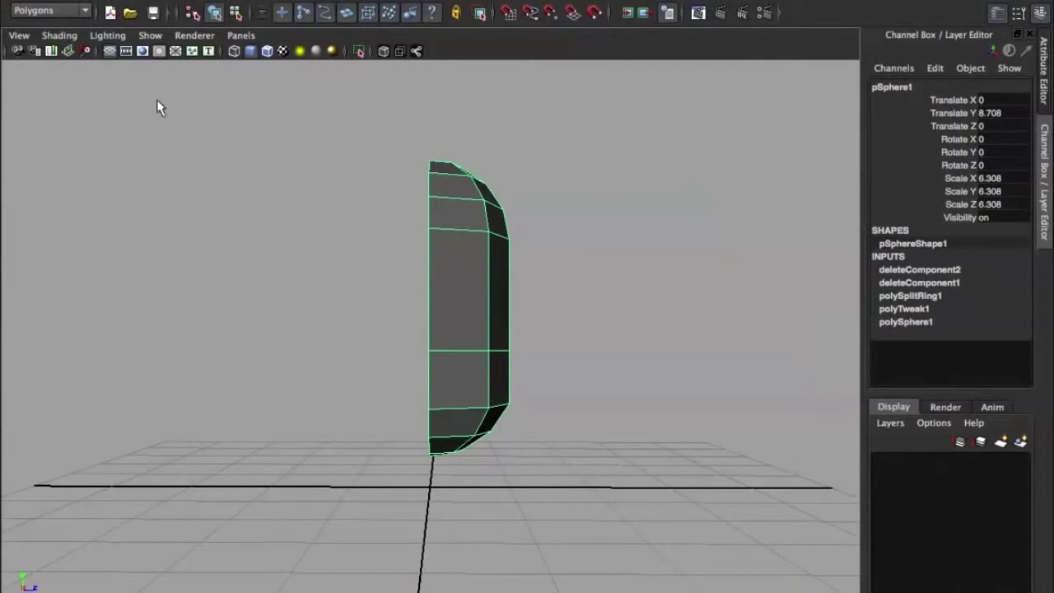
pyautogui.click(97, 0)
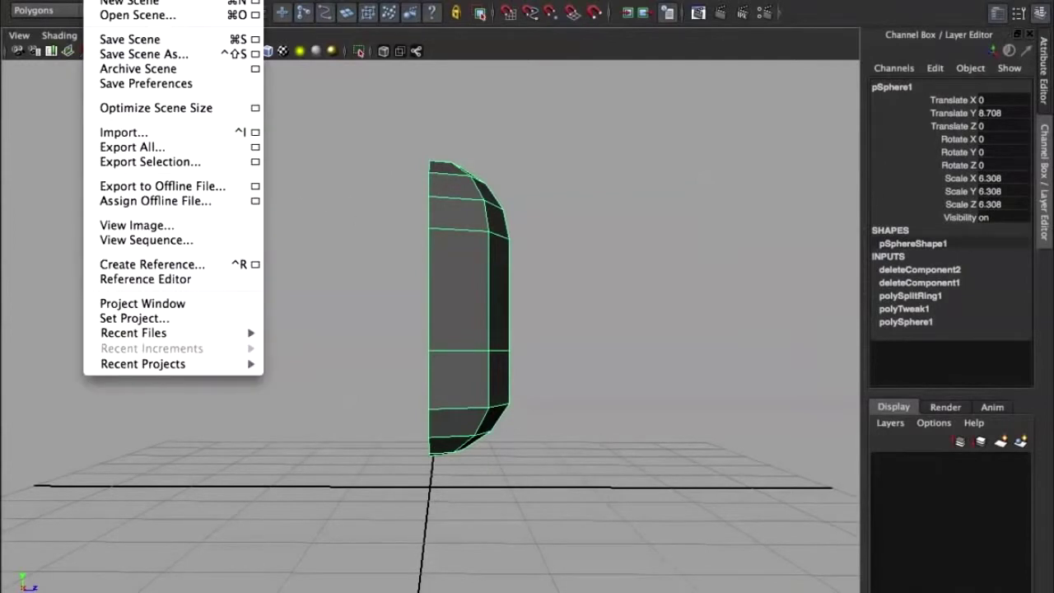
pyautogui.moveTo(131, 0)
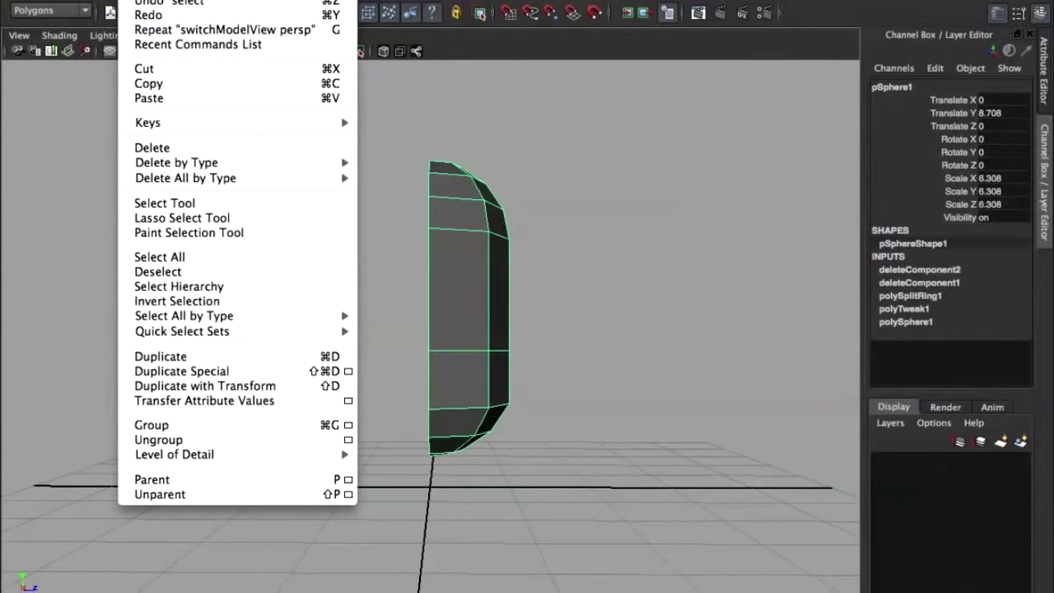
pyautogui.click(290, 373)
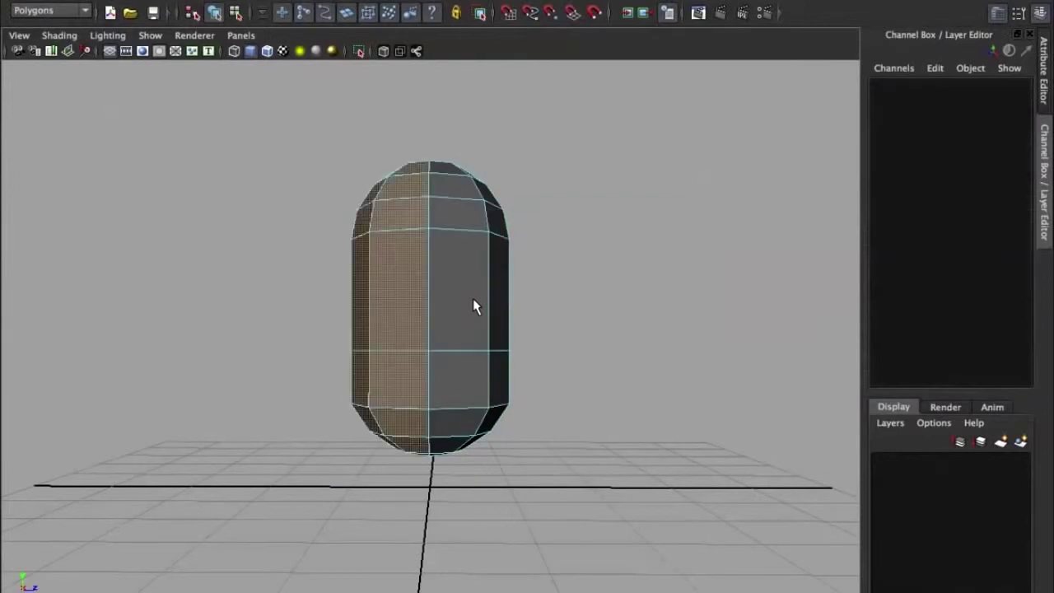
# Step: Delete the faces of the capsule's negative X half and return the remaining half to object mode
pyautogui.keyDown('alt'); pyautogui.moveTo(607, 275); pyautogui.dragTo(431, 273); pyautogui.keyUp('alt')
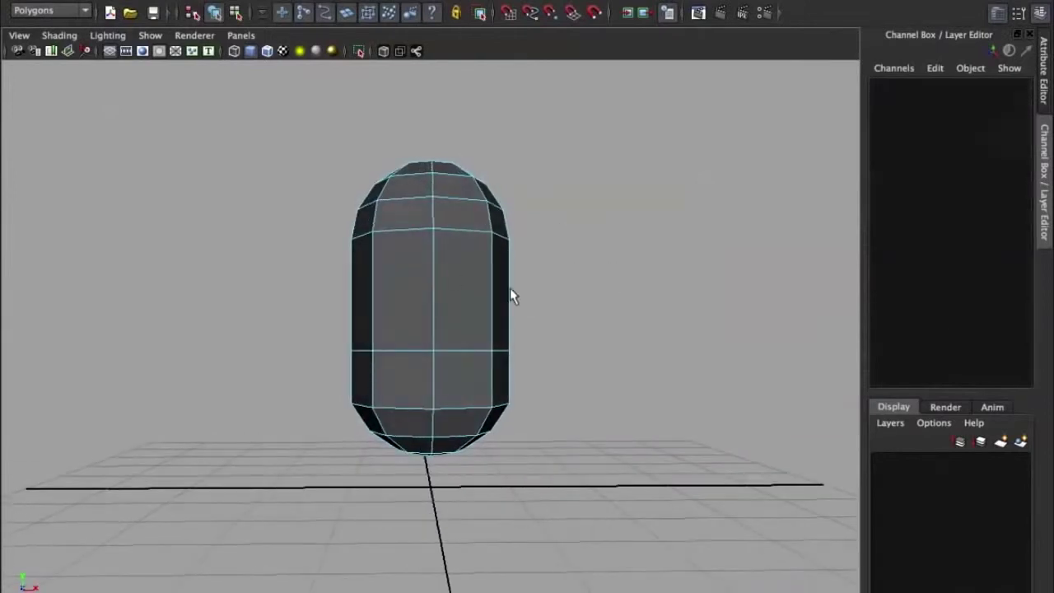
pyautogui.keyDown('alt'); pyautogui.moveTo(206, 370); pyautogui.dragTo(131, 454); pyautogui.keyUp('alt')
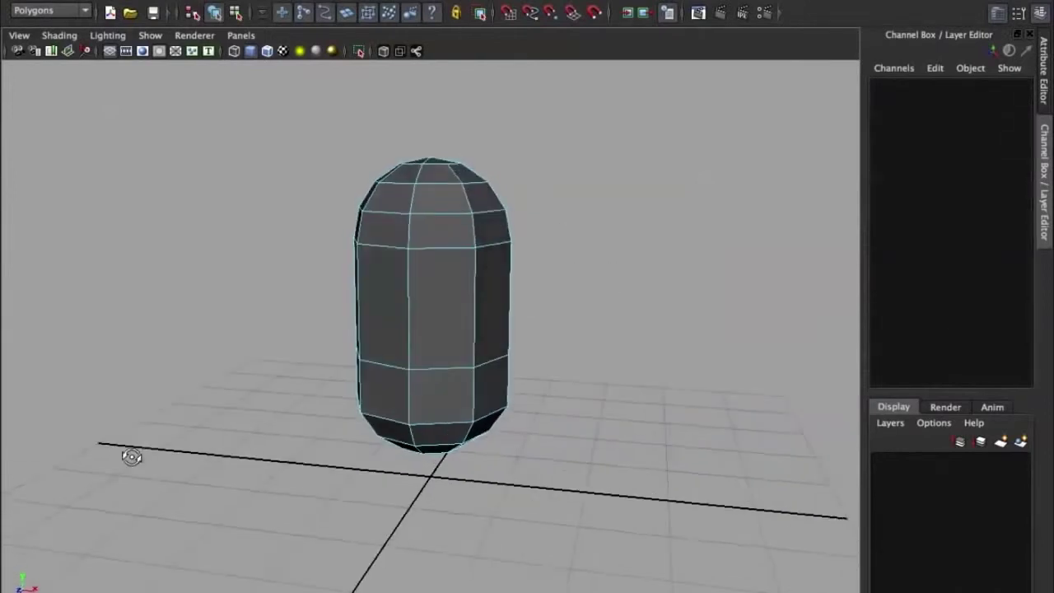
pyautogui.keyDown('alt'); pyautogui.moveTo(375, 331); pyautogui.dragTo(460, 239); pyautogui.keyUp('alt')
pyautogui.moveTo(459, 233); pyautogui.dragTo(460, 265, button='right')
pyautogui.moveTo(337, 112); pyautogui.dragTo(421, 516)
pyautogui.press('Delete')
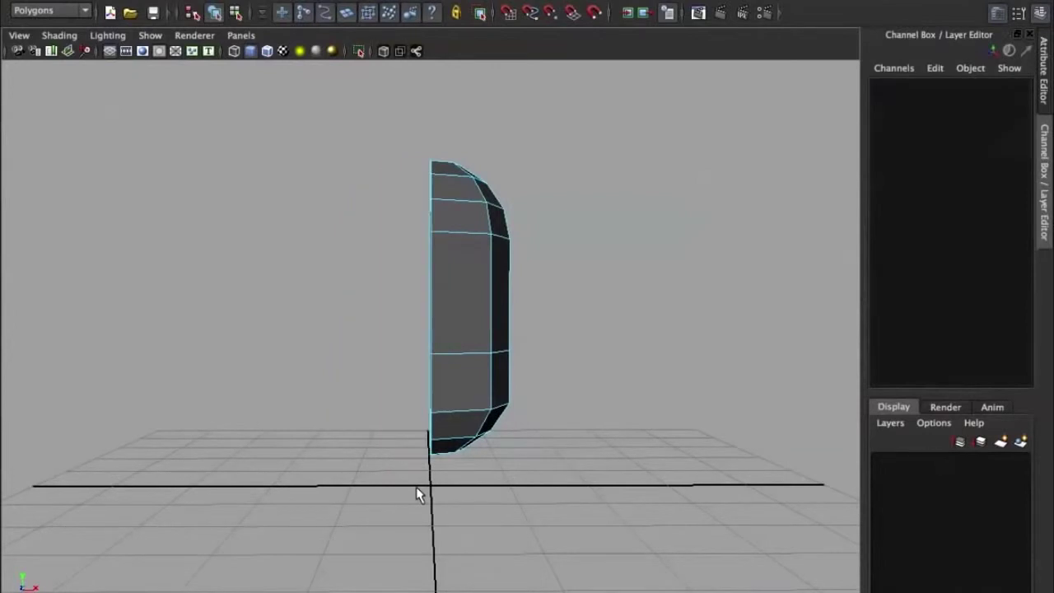
pyautogui.moveTo(465, 278); pyautogui.dragTo(480, 264, button='right')
pyautogui.keyDown('alt'); pyautogui.moveTo(461, 262); pyautogui.dragTo(350, 272); pyautogui.keyUp('alt')
# Step: Reset the Duplicate Special settings and mirror the half capsule as an Instance with Scale X set to -1
pyautogui.click(140, 1)
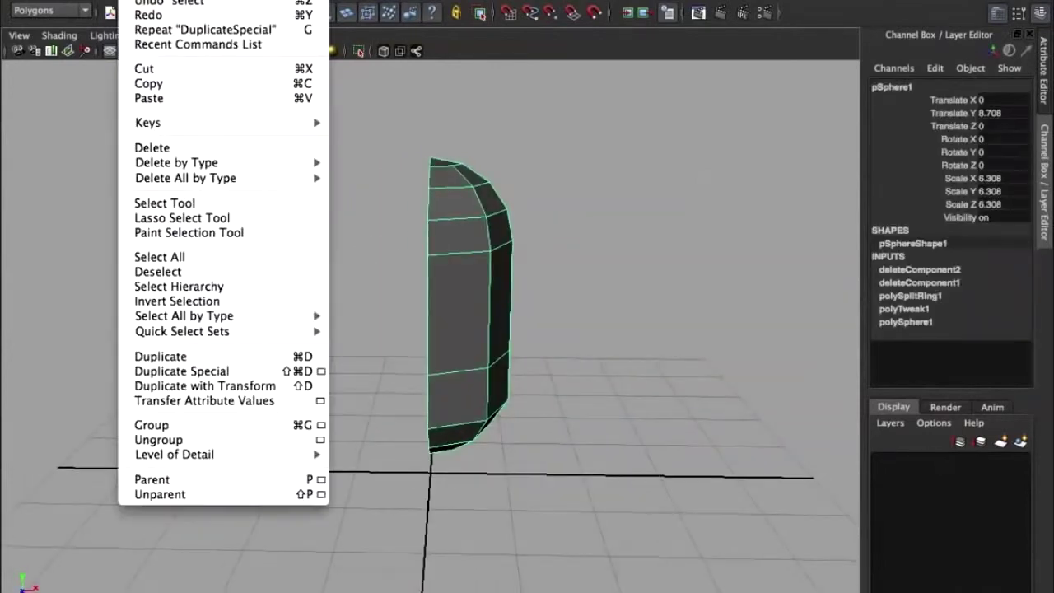
pyautogui.click(326, 375)
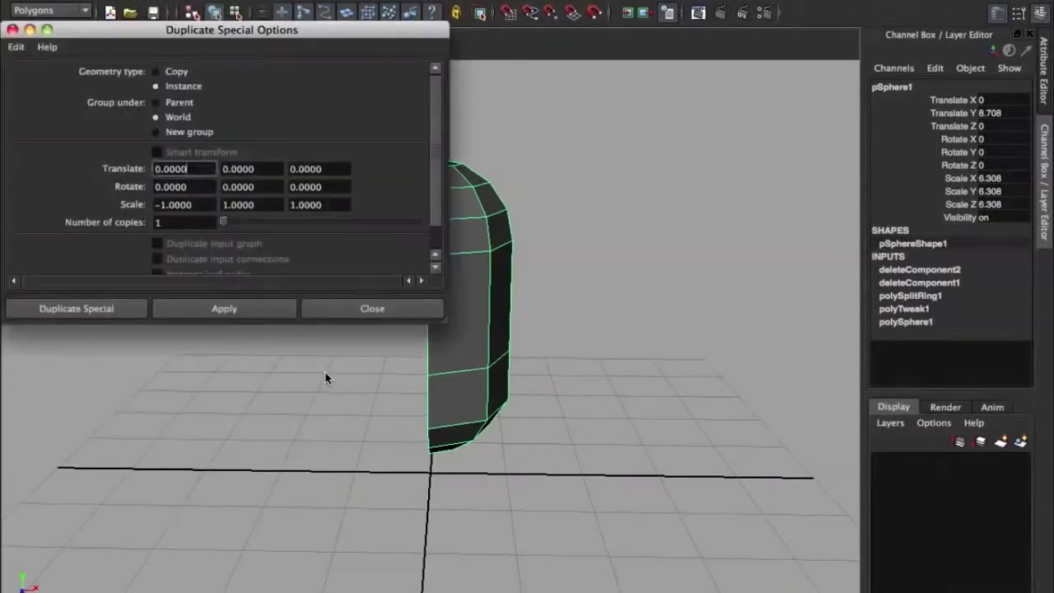
pyautogui.click(15, 47)
pyautogui.click(37, 76)
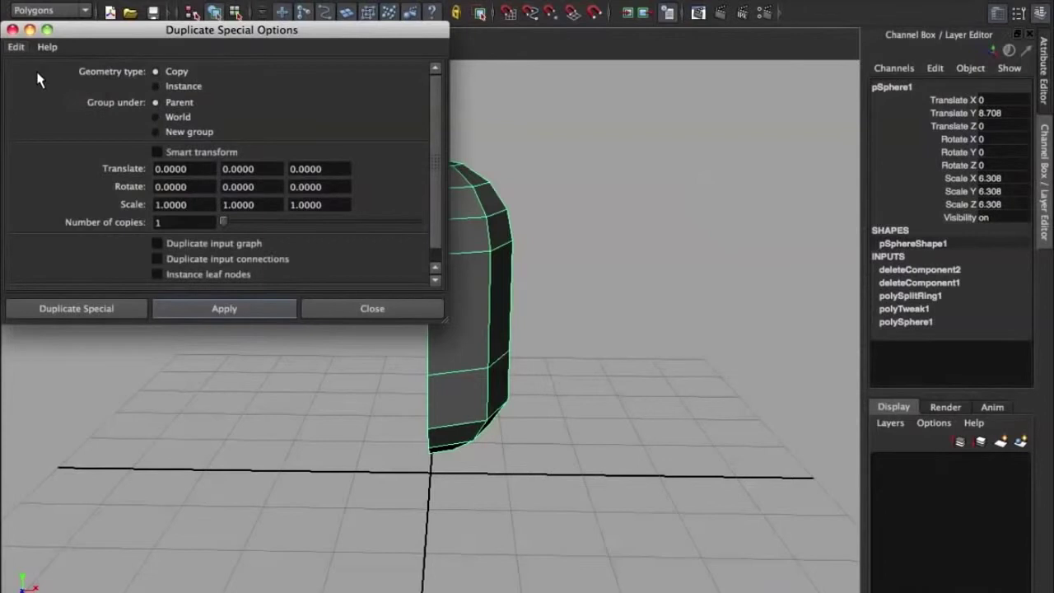
pyautogui.click(182, 87)
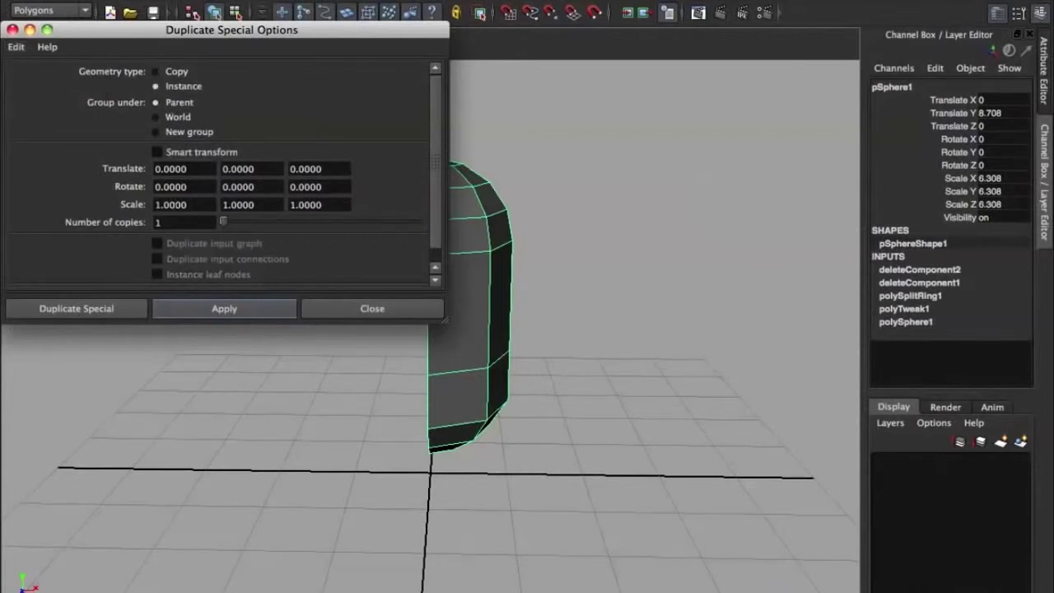
pyautogui.click(156, 205)
pyautogui.click(131, 309)
# Step: Test the mirrored instance by moving a vertex on the upper body outward along X, undo the move and deselect it
pyautogui.click(469, 197)
pyautogui.moveTo(469, 197); pyautogui.dragTo(493, 220, button='right')
pyautogui.click(489, 216)
pyautogui.moveTo(489, 217); pyautogui.dragTo(539, 218)
pyautogui.hotkey('ctrl', 'z')
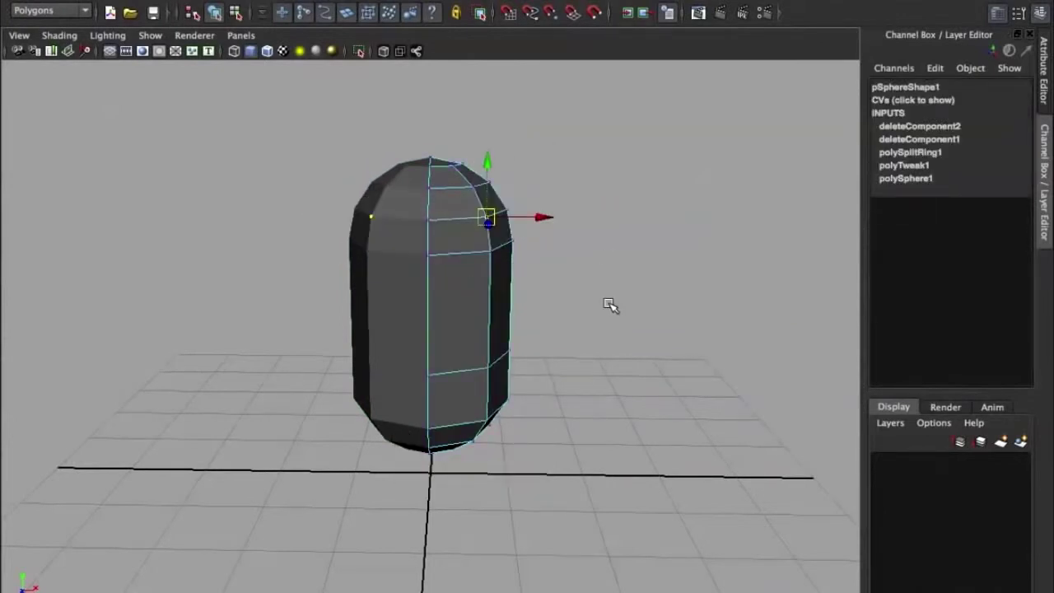
pyautogui.click(546, 292)
pyautogui.scroll(-2, 545, 291)
pyautogui.scroll(8, 573, 262)
pyautogui.keyDown('alt'); pyautogui.moveTo(573, 262); pyautogui.dragTo(527, 226); pyautogui.keyUp('alt')
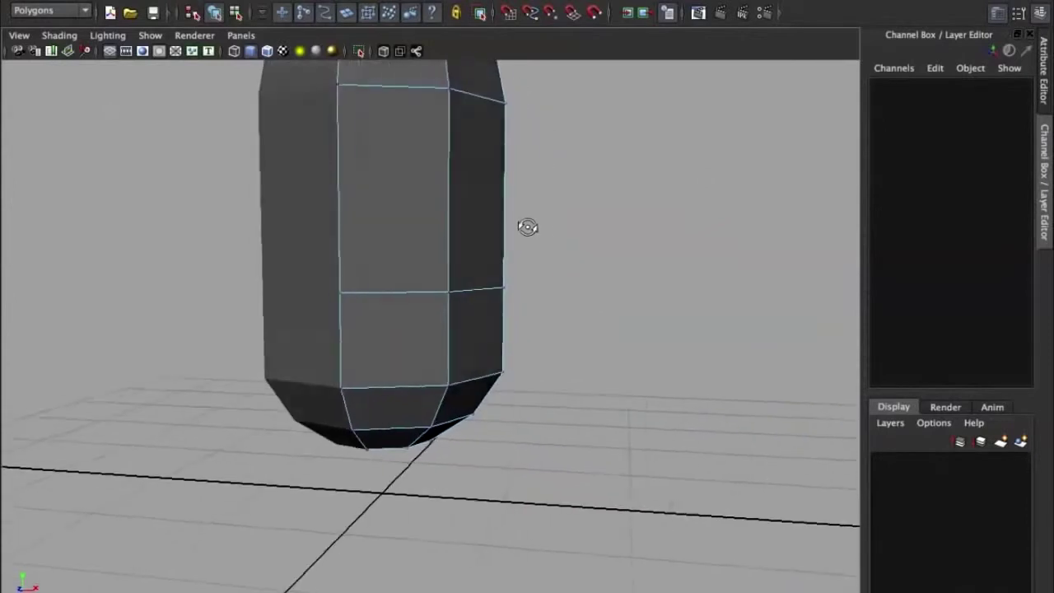
# Step: Switch the half capsule to face selection and select two neighbouring faces on its lower side
pyautogui.moveTo(483, 237); pyautogui.dragTo(473, 299, button='right')
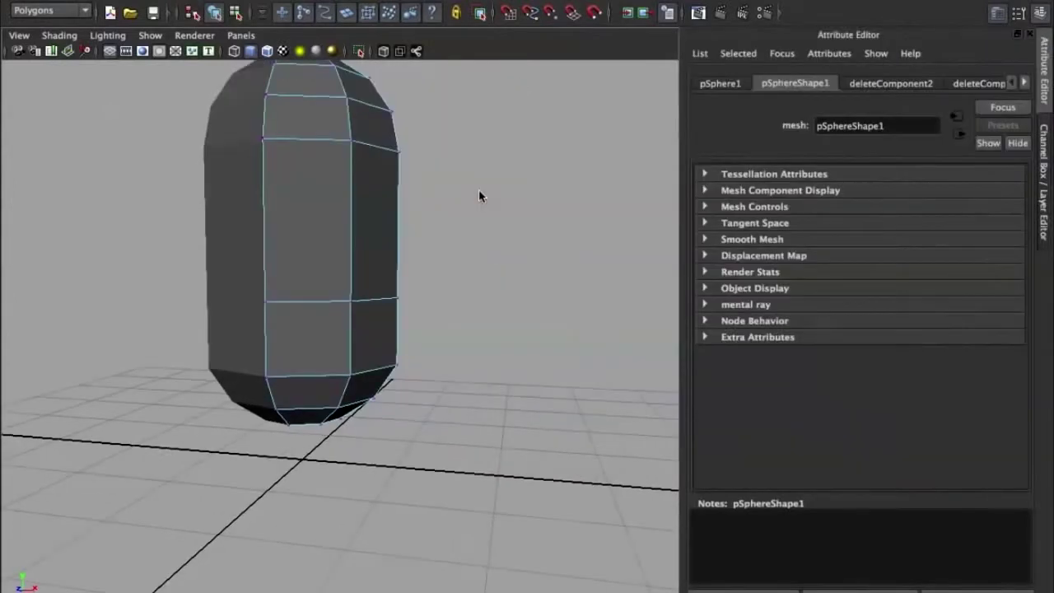
pyautogui.click(1051, 180)
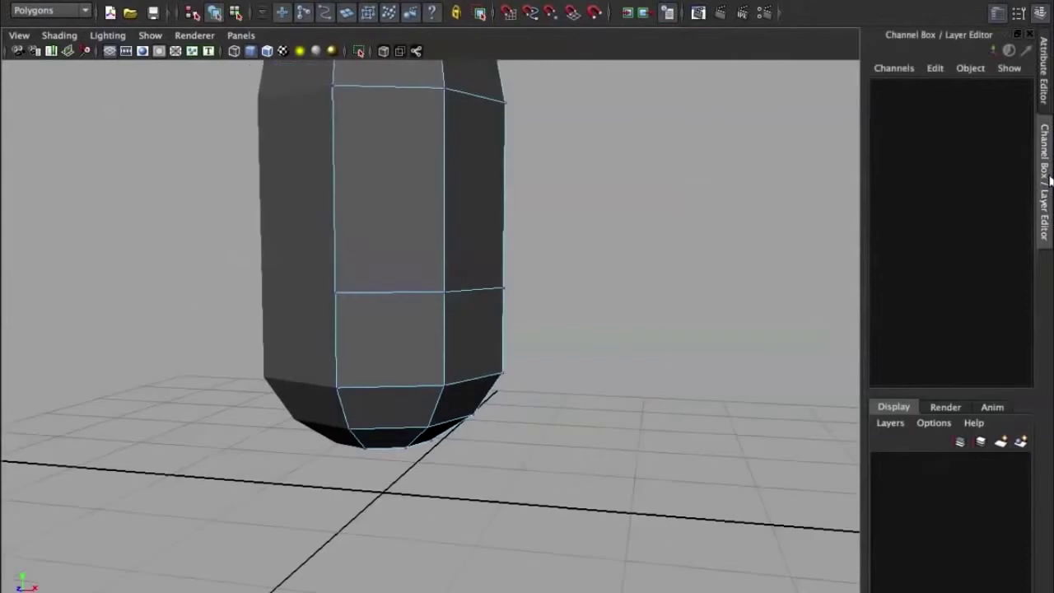
pyautogui.rightClick(465, 207)
pyautogui.moveTo(465, 214); pyautogui.dragTo(478, 239, button='right')
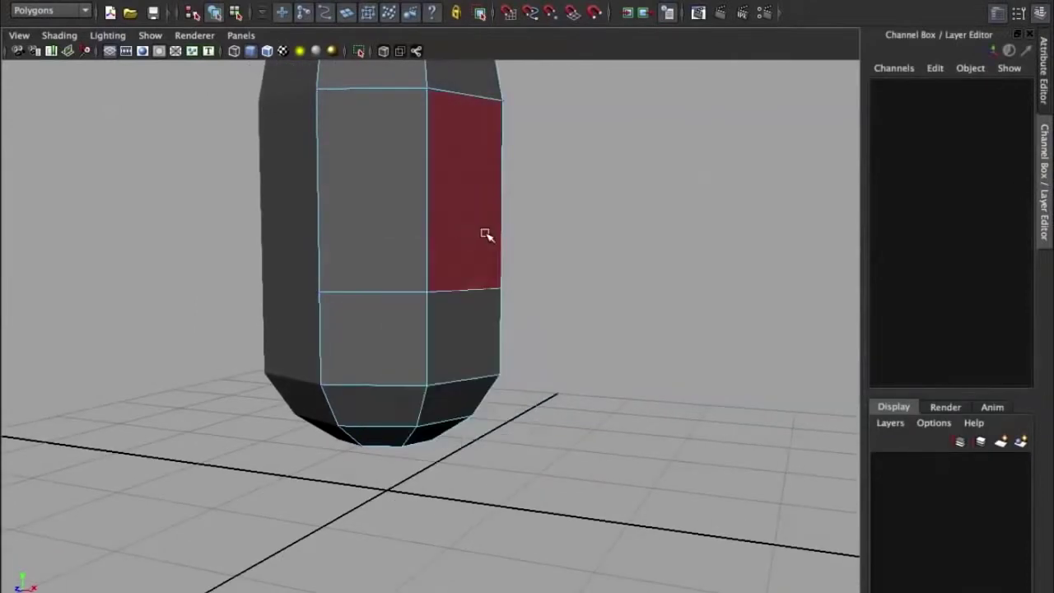
pyautogui.keyDown('alt'); pyautogui.moveTo(485, 235); pyautogui.dragTo(412, 230); pyautogui.keyUp('alt')
pyautogui.click(442, 340)
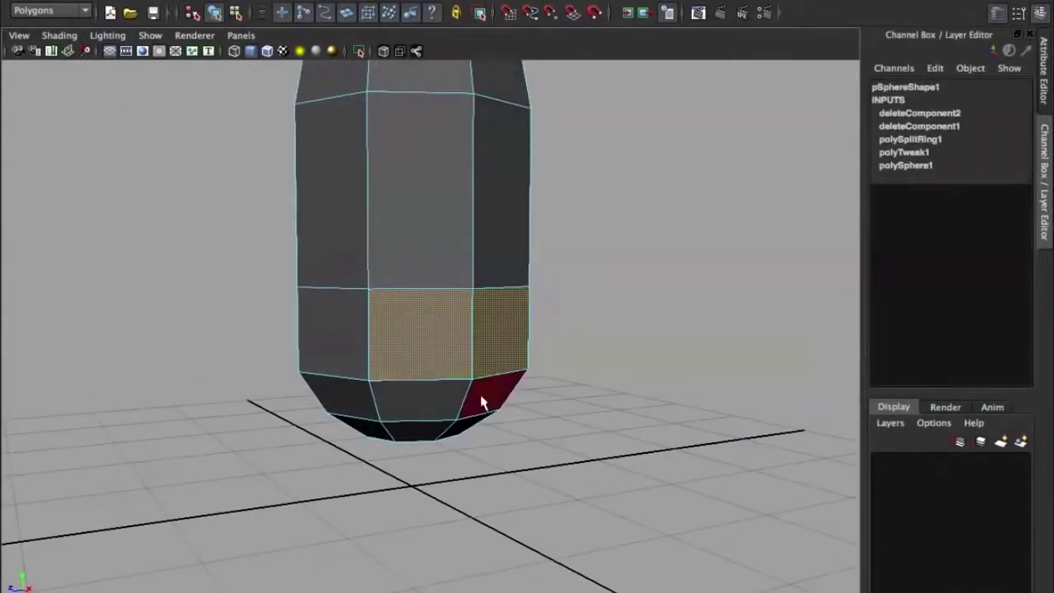
pyautogui.keyDown('shift'); pyautogui.click(416, 393); pyautogui.keyUp('shift')
# Step: Examine the faces on the crown and underside of the mirrored body from several angles
pyautogui.keyDown('alt'); pyautogui.moveTo(426, 330); pyautogui.dragTo(479, 408); pyautogui.keyUp('alt')
pyautogui.keyDown('alt'); pyautogui.moveTo(407, 140); pyautogui.dragTo(338, 243); pyautogui.keyUp('alt')
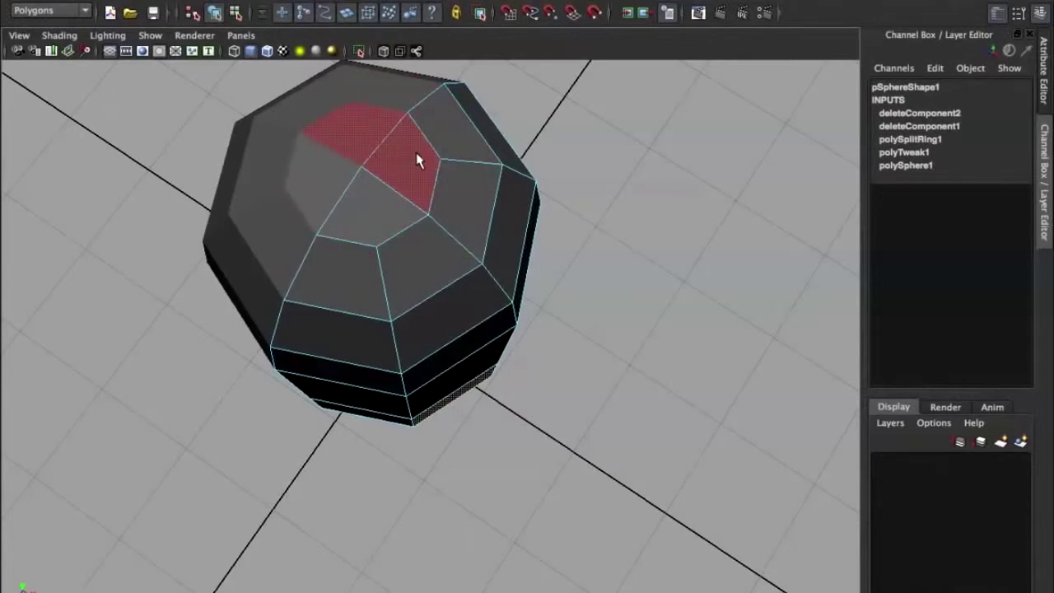
pyautogui.keyDown('alt'); pyautogui.moveTo(411, 172); pyautogui.dragTo(489, 266); pyautogui.keyUp('alt')
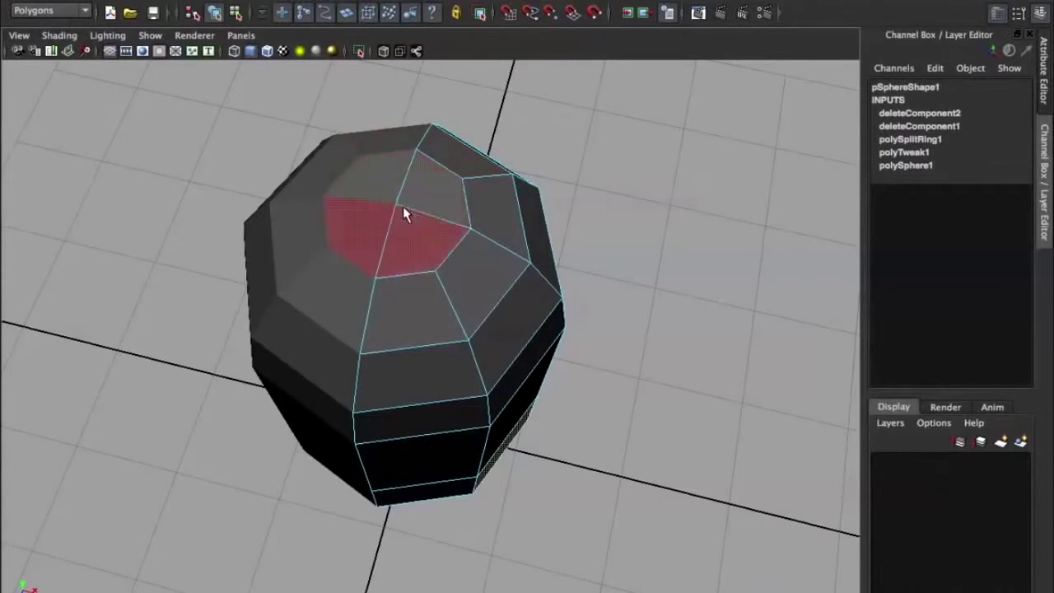
pyautogui.keyDown('alt'); pyautogui.moveTo(429, 273); pyautogui.dragTo(462, 147); pyautogui.keyUp('alt')
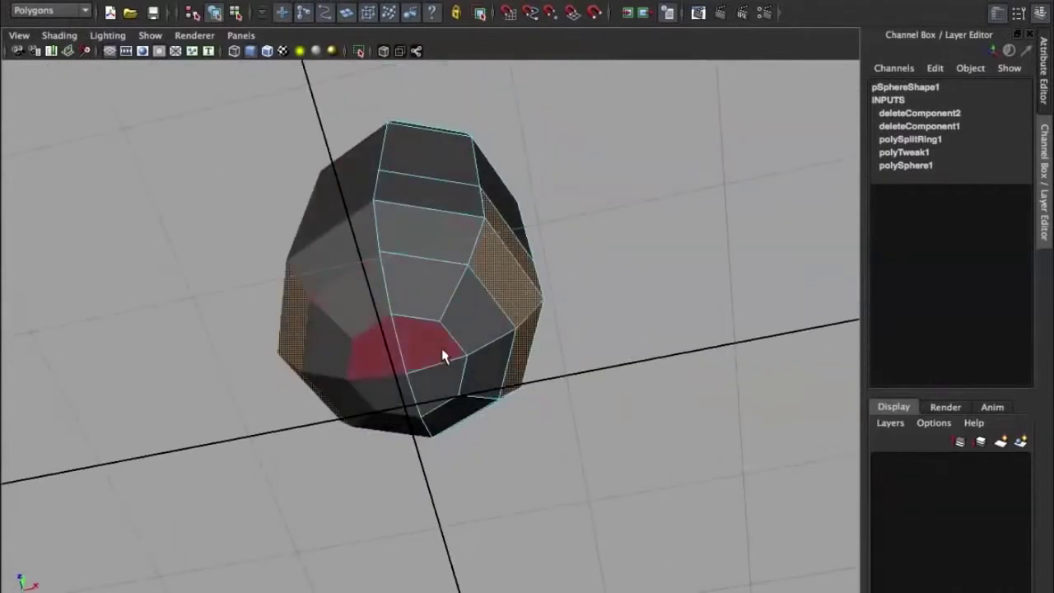
pyautogui.keyDown('alt'); pyautogui.moveTo(444, 344); pyautogui.dragTo(419, 313); pyautogui.keyUp('alt')
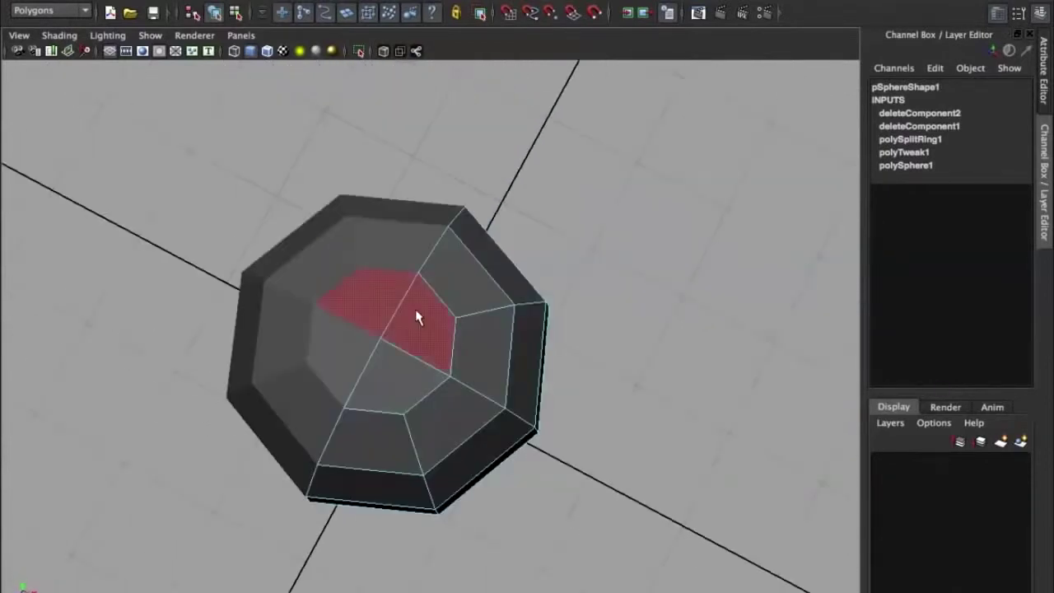
pyautogui.keyDown('alt'); pyautogui.moveTo(393, 388); pyautogui.dragTo(463, 360); pyautogui.keyUp('alt')
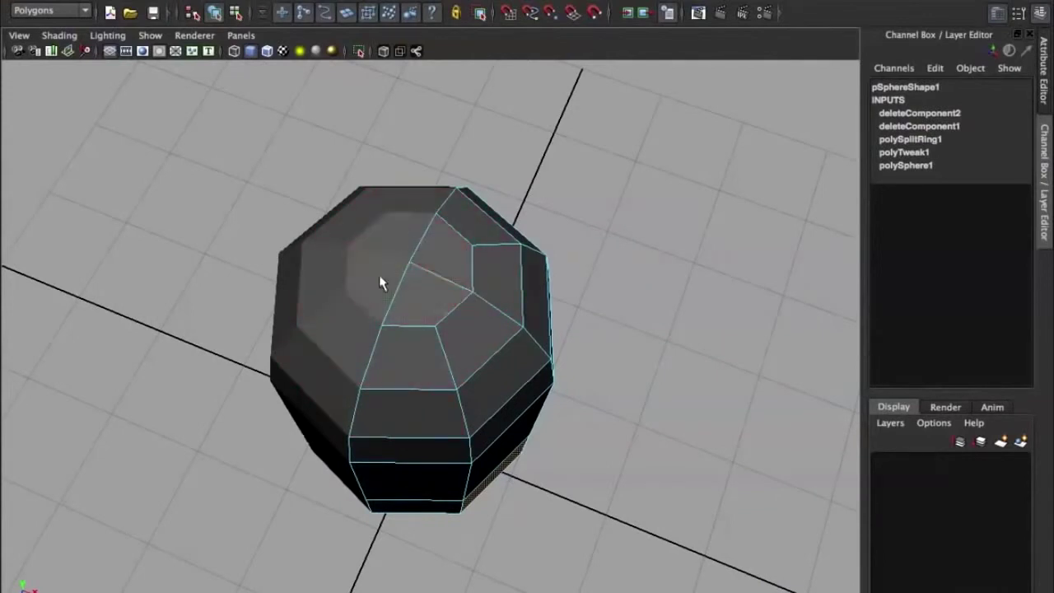
pyautogui.keyDown('alt'); pyautogui.moveTo(470, 318); pyautogui.dragTo(470, 353); pyautogui.keyUp('alt')
# Step: Return the original body half to object mode and select it as a whole
pyautogui.moveTo(447, 318); pyautogui.dragTo(504, 282, button='right')
pyautogui.click(612, 398)
pyautogui.click(421, 346)
pyautogui.keyDown('alt'); pyautogui.moveTo(422, 347); pyautogui.dragTo(496, 340); pyautogui.keyUp('alt')
pyautogui.keyDown('alt'); pyautogui.moveTo(505, 299); pyautogui.dragTo(445, 268); pyautogui.keyUp('alt')
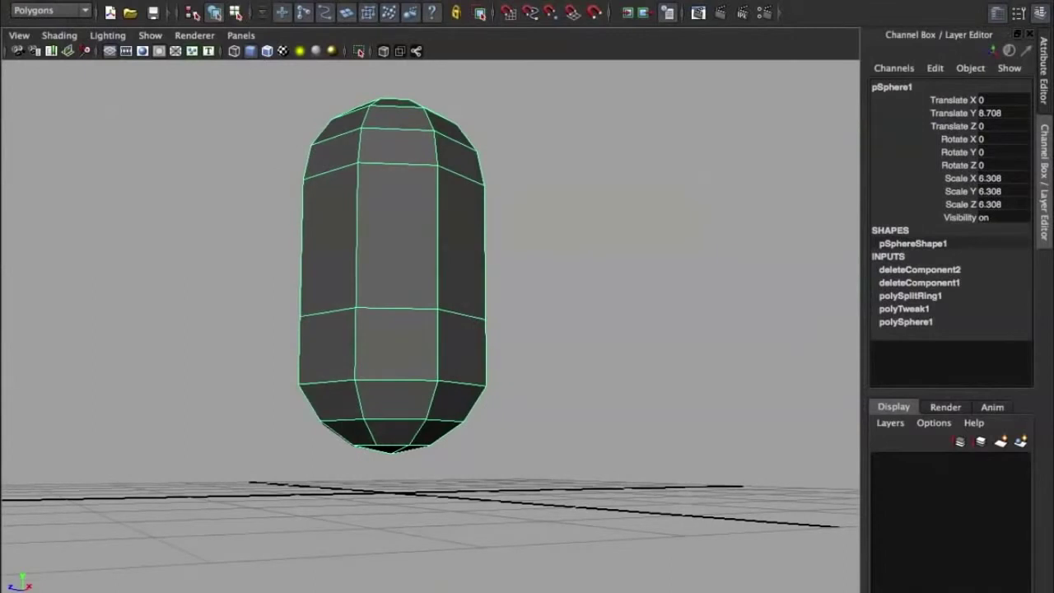
# Step: Create a polygon cylinder and place it beside the body at about X 10.32, Y 6.60
pyautogui.click(231, 0)
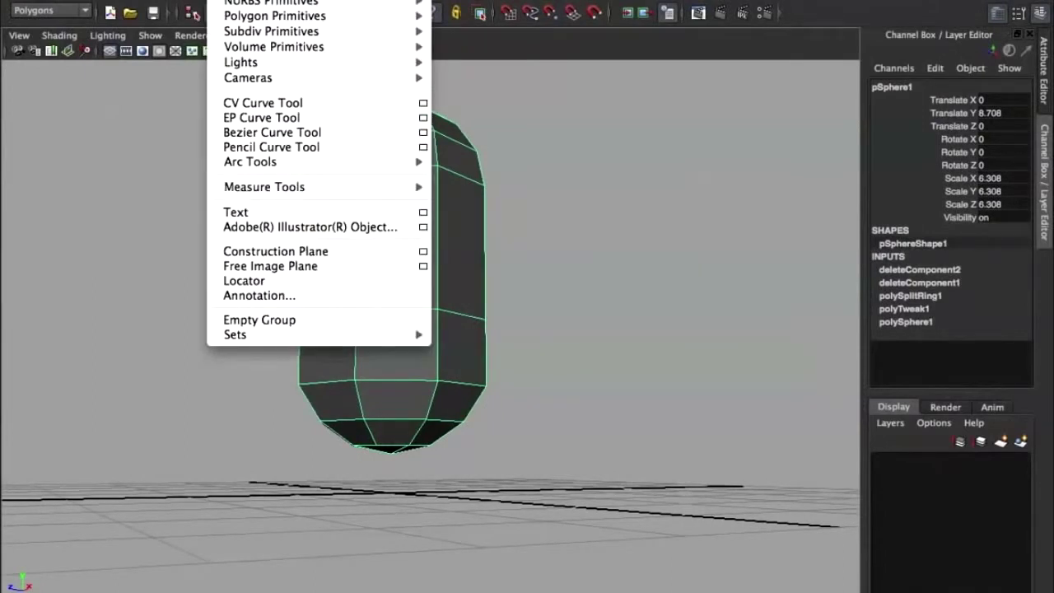
pyautogui.moveTo(341, 16)
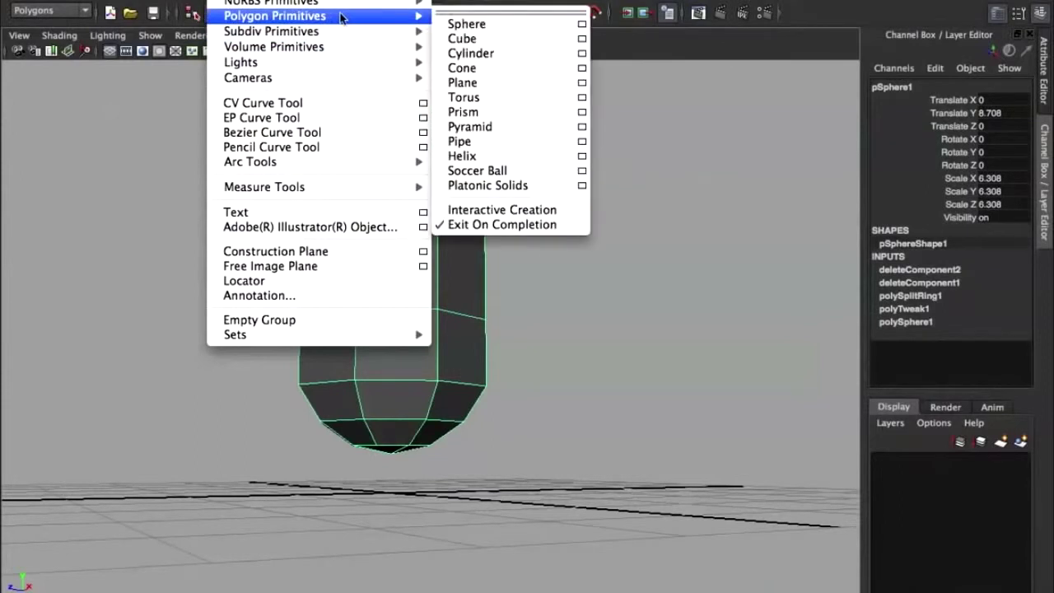
pyautogui.click(502, 53)
pyautogui.keyDown('alt'); pyautogui.moveTo(447, 388); pyautogui.dragTo(501, 414); pyautogui.keyUp('alt')
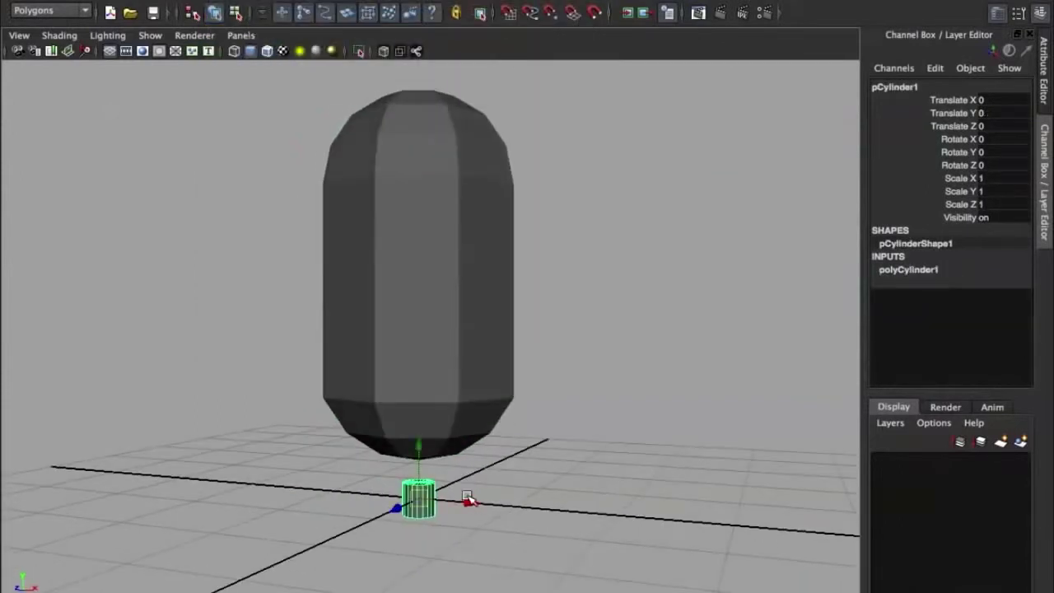
pyautogui.moveTo(467, 498); pyautogui.dragTo(647, 515)
pyautogui.moveTo(593, 464); pyautogui.dragTo(596, 340)
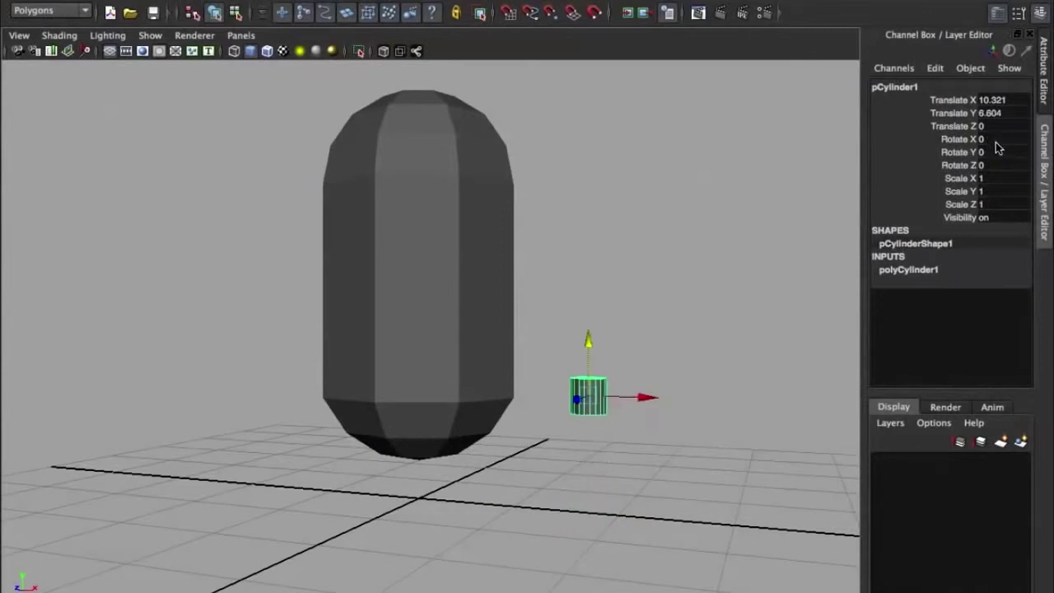
# Step: Lay the cylinder on its side by setting its Rotate Z to 90
pyautogui.doubleClick(992, 165)
pyautogui.write('9')
pyautogui.press('Return')
pyautogui.keyDown('alt'); pyautogui.moveTo(758, 303); pyautogui.dragTo(794, 296); pyautogui.keyUp('alt')
# Step: Set the cylinder's Subdivisions Axis to 6 and check its end profile
pyautogui.click(935, 272)
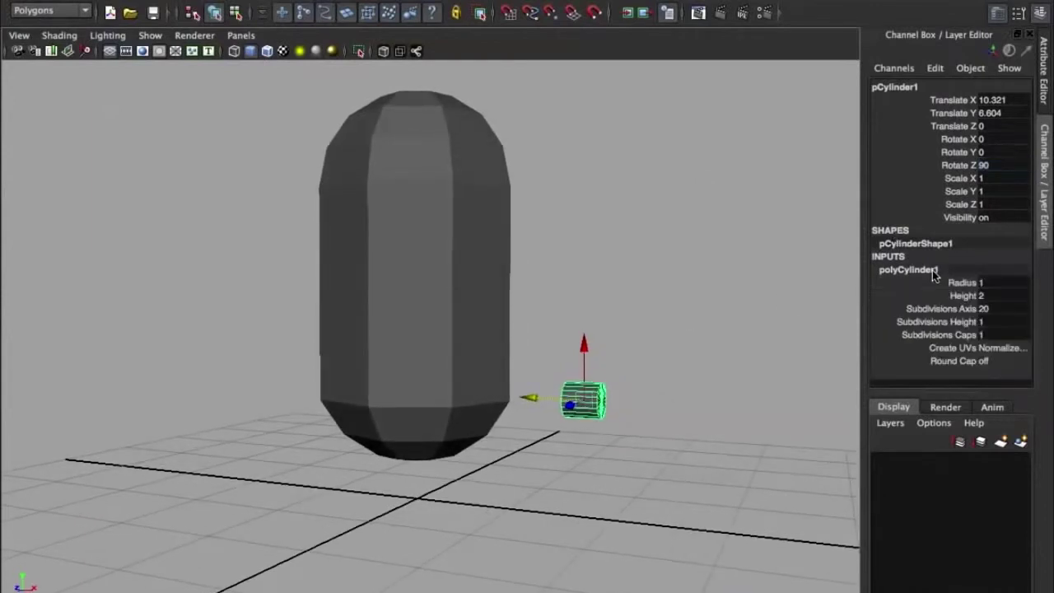
pyautogui.doubleClick(1002, 311)
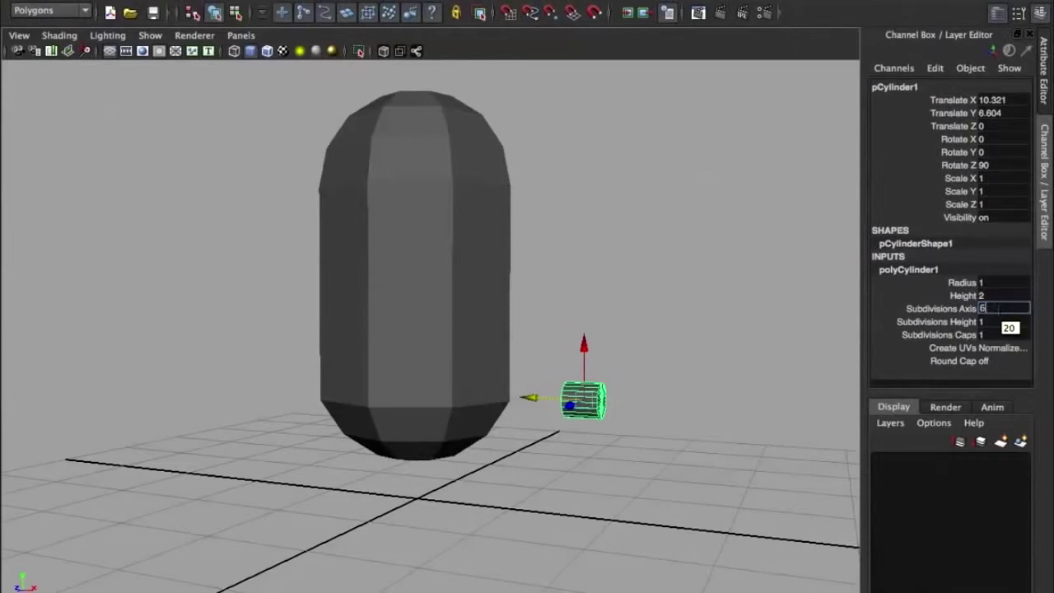
pyautogui.write('6')
pyautogui.press('Return')
pyautogui.keyDown('alt'); pyautogui.moveTo(816, 333); pyautogui.dragTo(677, 327); pyautogui.keyUp('alt')
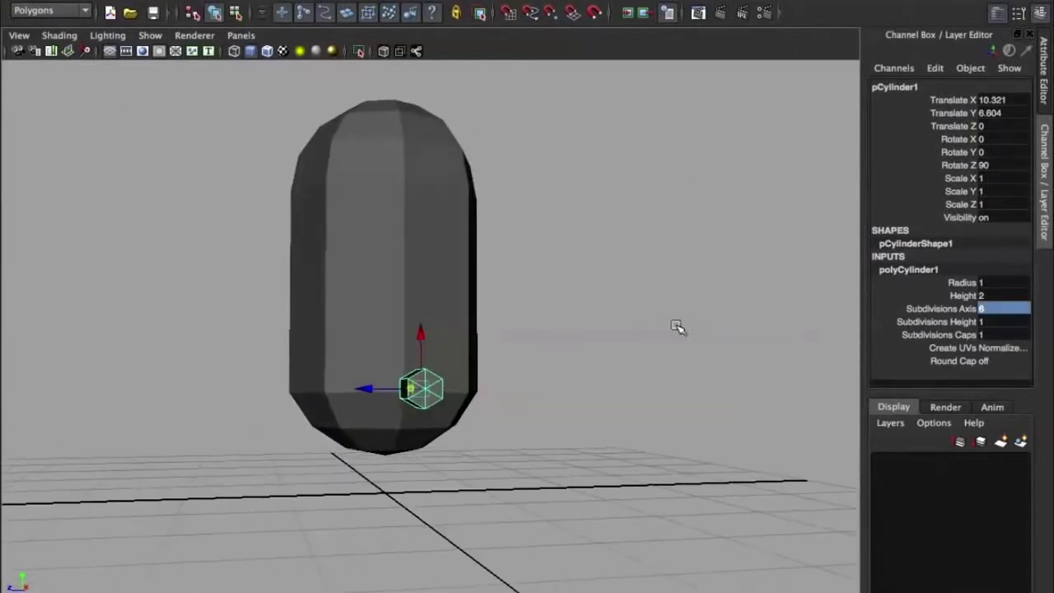
# Step: Set the cylinder's Subdivisions Axis to 8
pyautogui.doubleClick(995, 310)
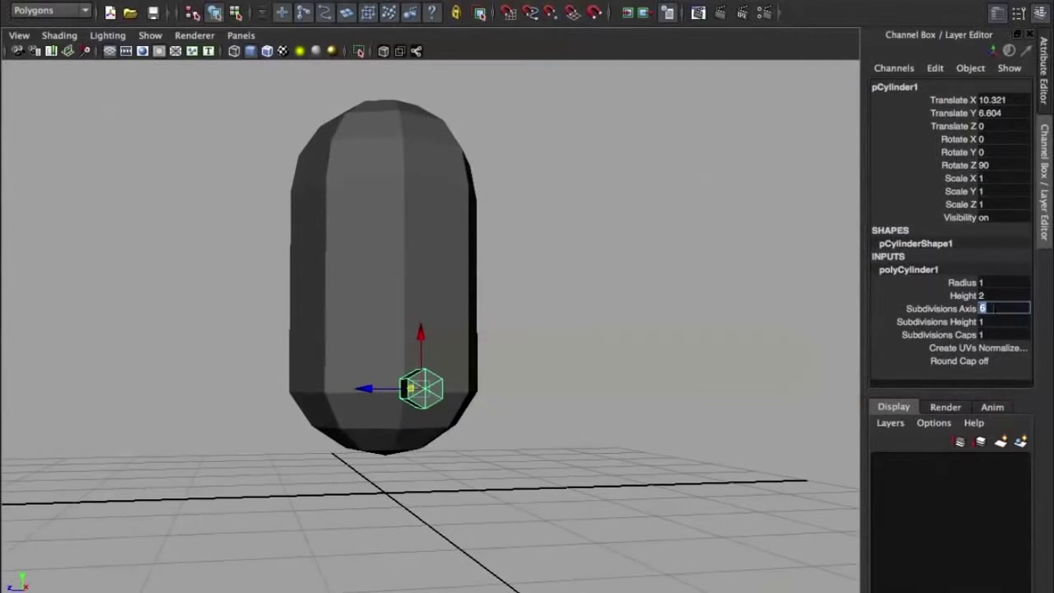
pyautogui.write('8')
pyautogui.press('Return')
pyautogui.scroll(5, 558, 349)
pyautogui.keyDown('alt'); pyautogui.moveTo(557, 349); pyautogui.dragTo(588, 263); pyautogui.keyUp('alt')
pyautogui.scroll(3, 588, 264)
# Step: Try the Smooth operation on the original body half, and undo it
pyautogui.click(435, 327)
pyautogui.scroll(-4, 436, 327)
pyautogui.keyDown('alt'); pyautogui.moveTo(480, 321); pyautogui.dragTo(439, 317); pyautogui.keyUp('alt')
pyautogui.press('q')
pyautogui.scroll(-4, 416, 310)
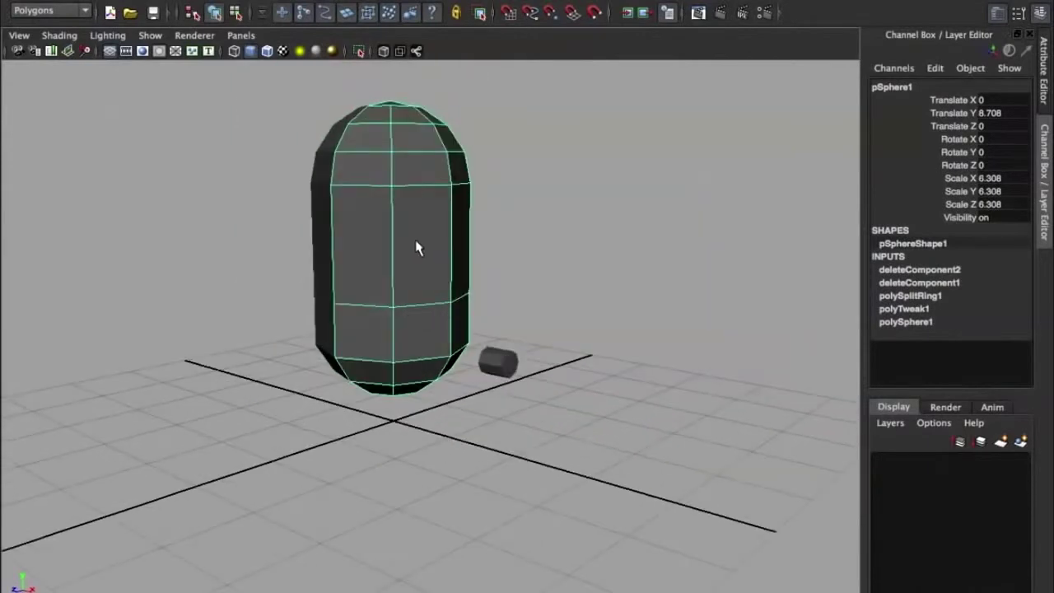
pyautogui.keyDown('shift'); pyautogui.moveTo(414, 238); pyautogui.dragTo(387, 317, button='right'); pyautogui.keyUp('shift')
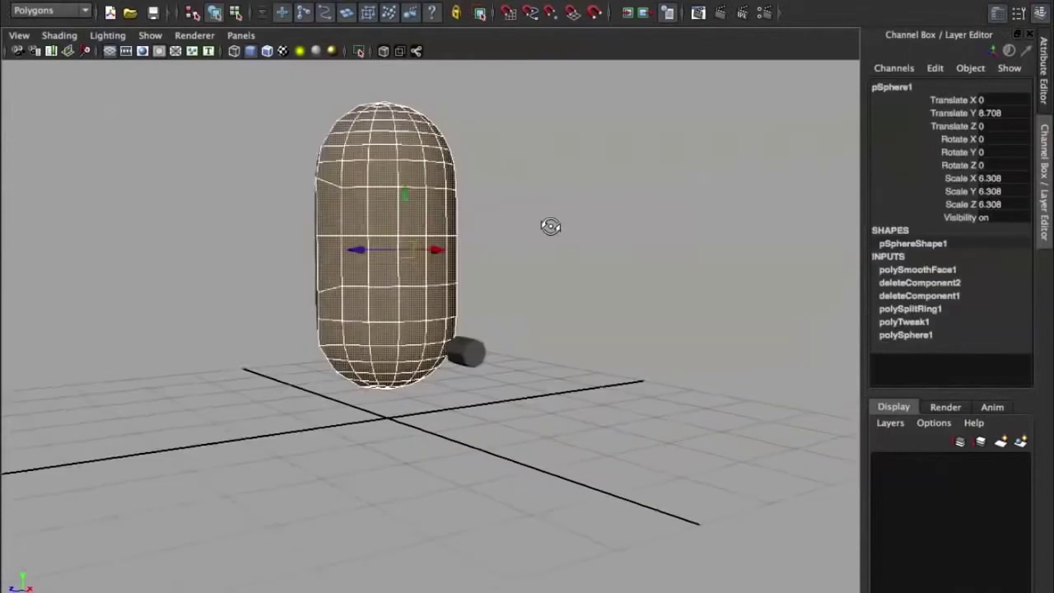
pyautogui.scroll(2, 423, 251)
pyautogui.moveTo(423, 251)
pyautogui.keyDown('alt'); pyautogui.mouseDown()
pyautogui.moveTo(502, 248)
pyautogui.moveTo(406, 253)
pyautogui.mouseUp(); pyautogui.keyUp('alt')
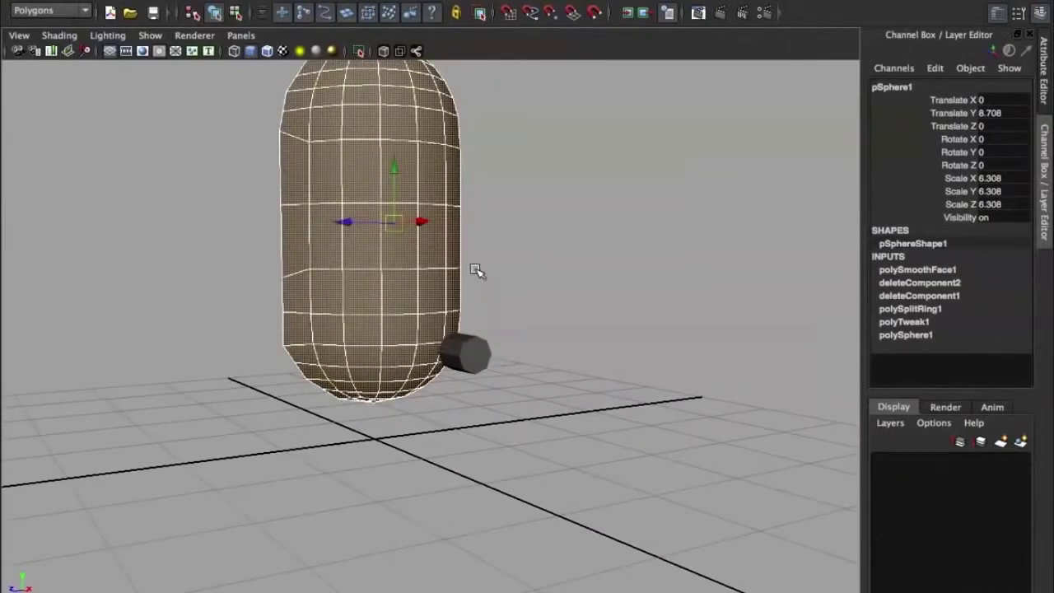
pyautogui.keyDown('alt'); pyautogui.moveTo(476, 271); pyautogui.dragTo(471, 272); pyautogui.keyUp('alt')
pyautogui.hotkey('ctrl', 'z')
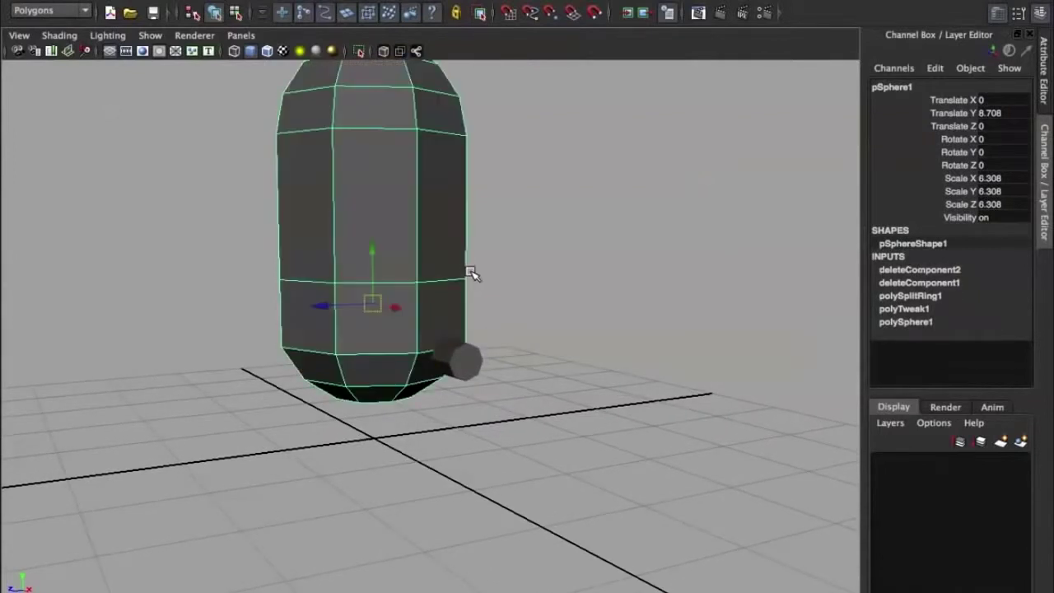
# Step: Select both the original and the mirrored body halves and combine them into one mesh
pyautogui.keyDown('alt'); pyautogui.moveTo(381, 296); pyautogui.dragTo(468, 270); pyautogui.keyUp('alt')
pyautogui.hotkey('ctrl', 'shift', 'd')
pyautogui.keyDown('alt'); pyautogui.moveTo(401, 273); pyautogui.dragTo(441, 255); pyautogui.keyUp('alt')
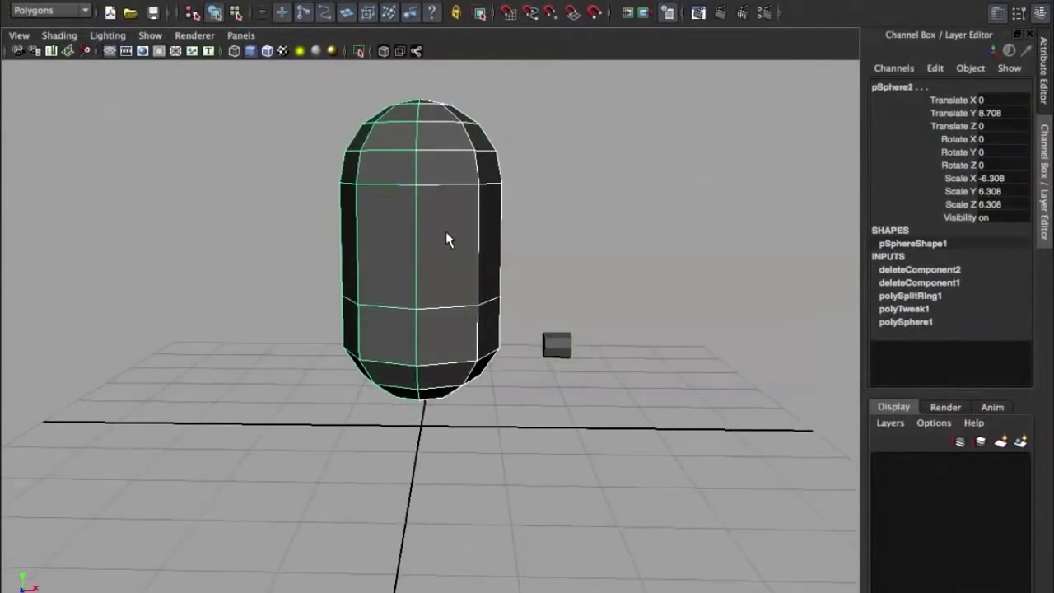
pyautogui.click(445, 231)
pyautogui.click(397, 239)
pyautogui.click(439, 225)
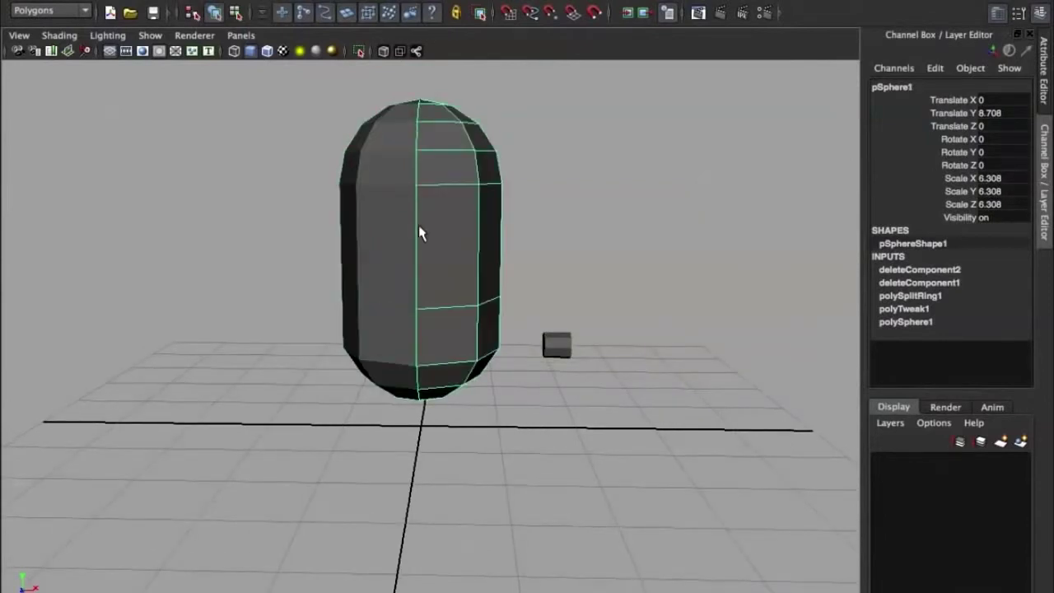
pyautogui.keyDown('shift'); pyautogui.click(410, 226); pyautogui.keyUp('shift')
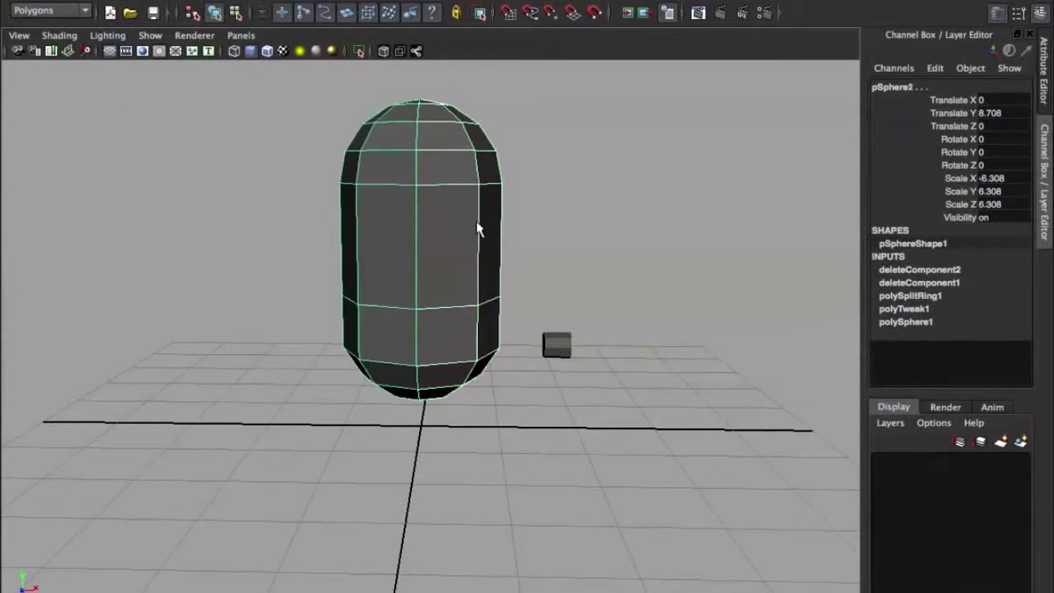
pyautogui.keyDown('shift'); pyautogui.rightClick(426, 195); pyautogui.keyUp('shift')
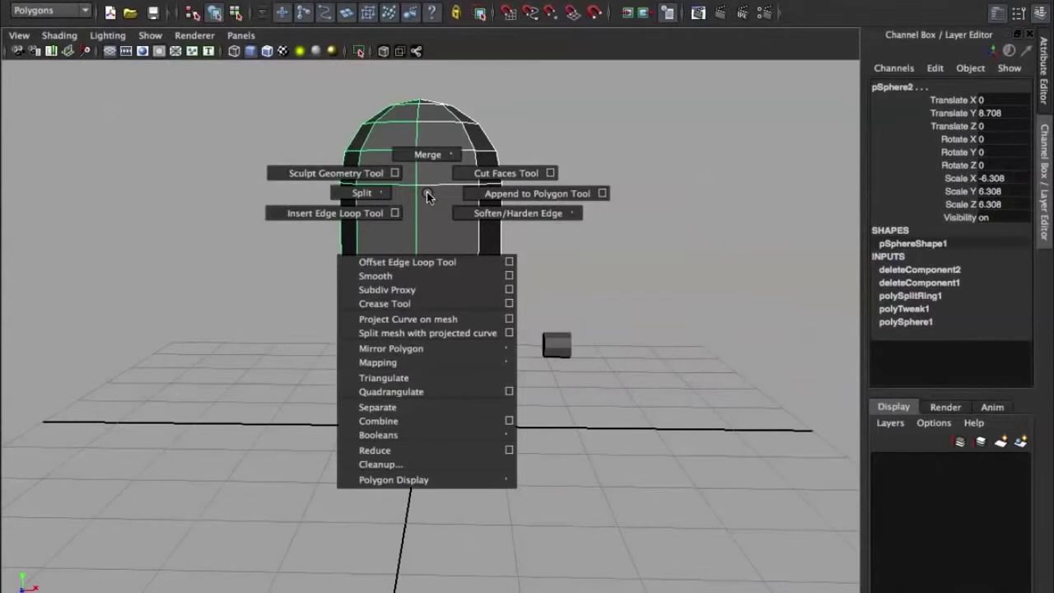
pyautogui.moveTo(433, 433)
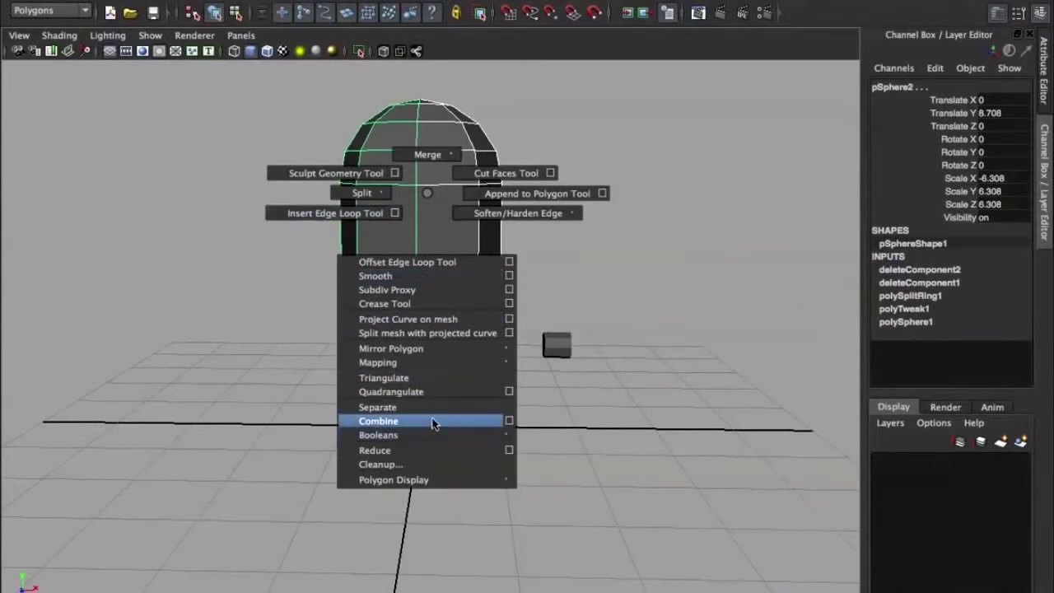
pyautogui.click(434, 422)
# Step: Select the vertices along the centre seam of the combined body and merge them
pyautogui.moveTo(446, 227); pyautogui.dragTo(403, 223, button='right')
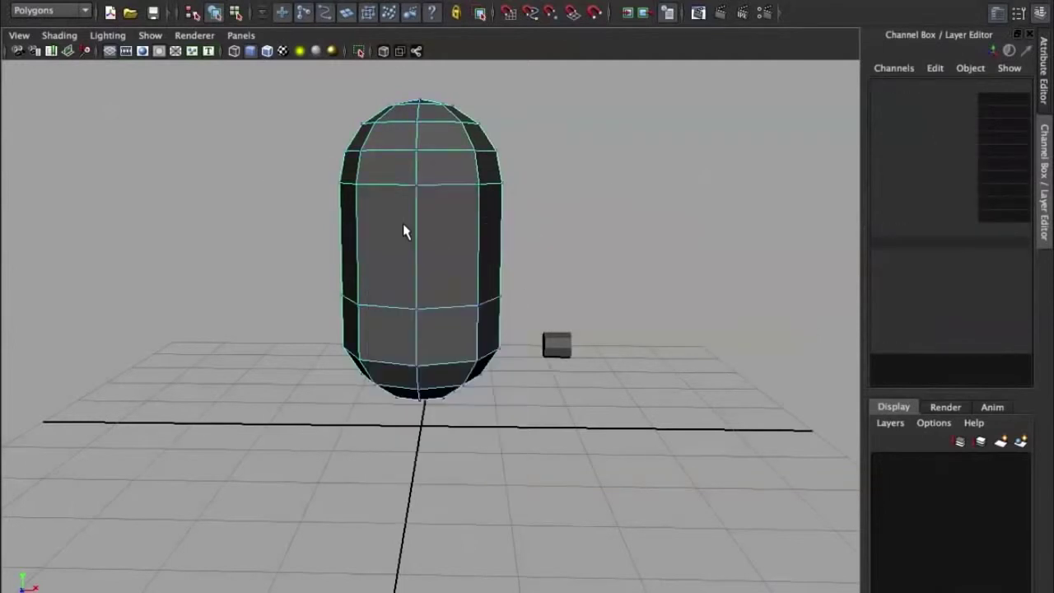
pyautogui.keyDown('alt'); pyautogui.moveTo(449, 203); pyautogui.dragTo(453, 209); pyautogui.keyUp('alt')
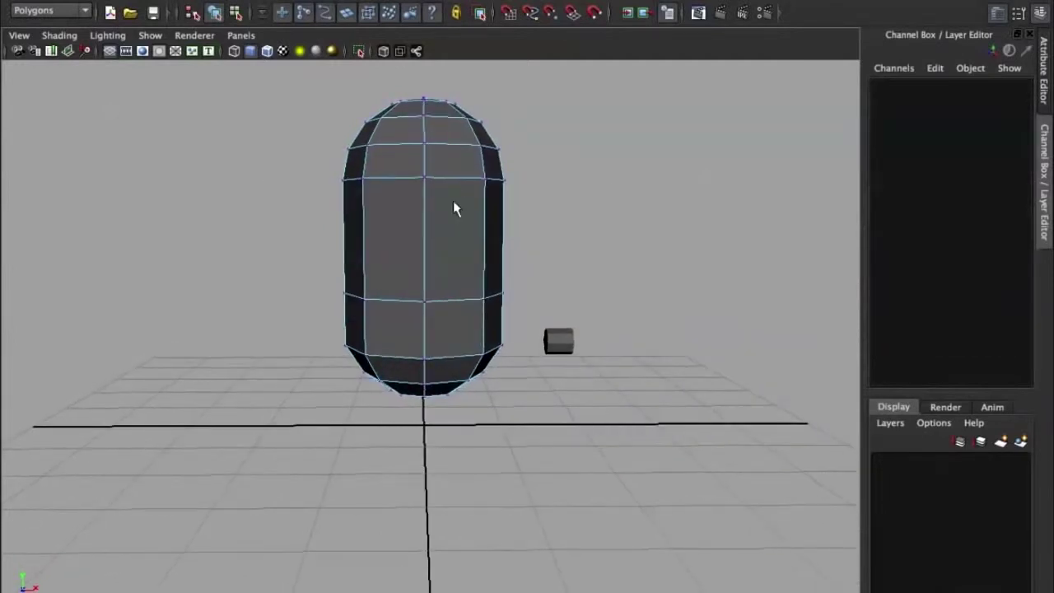
pyautogui.moveTo(416, 167); pyautogui.dragTo(440, 439)
pyautogui.keyDown('alt'); pyautogui.moveTo(404, 347); pyautogui.dragTo(560, 298); pyautogui.keyUp('alt')
pyautogui.keyDown('shift'); pyautogui.moveTo(442, 212); pyautogui.dragTo(501, 143, button='right'); pyautogui.keyUp('shift')
# Step: Return the combined body to object mode and show it in smooth preview
pyautogui.keyDown('alt'); pyautogui.moveTo(585, 169); pyautogui.dragTo(282, 173); pyautogui.keyUp('alt')
pyautogui.moveTo(383, 142); pyautogui.dragTo(455, 120, button='right')
pyautogui.click(423, 157)
pyautogui.press('3')
pyautogui.click(575, 162)
pyautogui.keyDown('alt'); pyautogui.moveTo(552, 177); pyautogui.dragTo(419, 202); pyautogui.keyUp('alt')
pyautogui.click(419, 202)
# Step: Turn off the body's smooth preview and apply the Smooth operation to its mesh
pyautogui.keyDown('alt'); pyautogui.moveTo(419, 202); pyautogui.dragTo(478, 242, button='right'); pyautogui.keyUp('alt')
pyautogui.press('1')
pyautogui.keyDown('shift'); pyautogui.moveTo(427, 204); pyautogui.dragTo(433, 297, button='right'); pyautogui.keyUp('shift')
pyautogui.keyDown('alt'); pyautogui.moveTo(567, 216); pyautogui.dragTo(513, 234, button='right'); pyautogui.keyUp('alt')
pyautogui.moveTo(514, 233)
pyautogui.keyDown('alt'); pyautogui.mouseDown()
pyautogui.moveTo(482, 232)
pyautogui.moveTo(513, 250)
pyautogui.mouseUp(); pyautogui.keyUp('alt')
pyautogui.click(482, 232)
pyautogui.scroll(3, 443, 247)
pyautogui.scroll(5, 506, 266)
pyautogui.click(434, 304)
pyautogui.keyDown('alt'); pyautogui.moveTo(434, 305); pyautogui.dragTo(507, 332); pyautogui.keyUp('alt')
pyautogui.scroll(3, 507, 329)
pyautogui.keyDown('alt'); pyautogui.moveTo(379, 287); pyautogui.dragTo(399, 290); pyautogui.keyUp('alt')
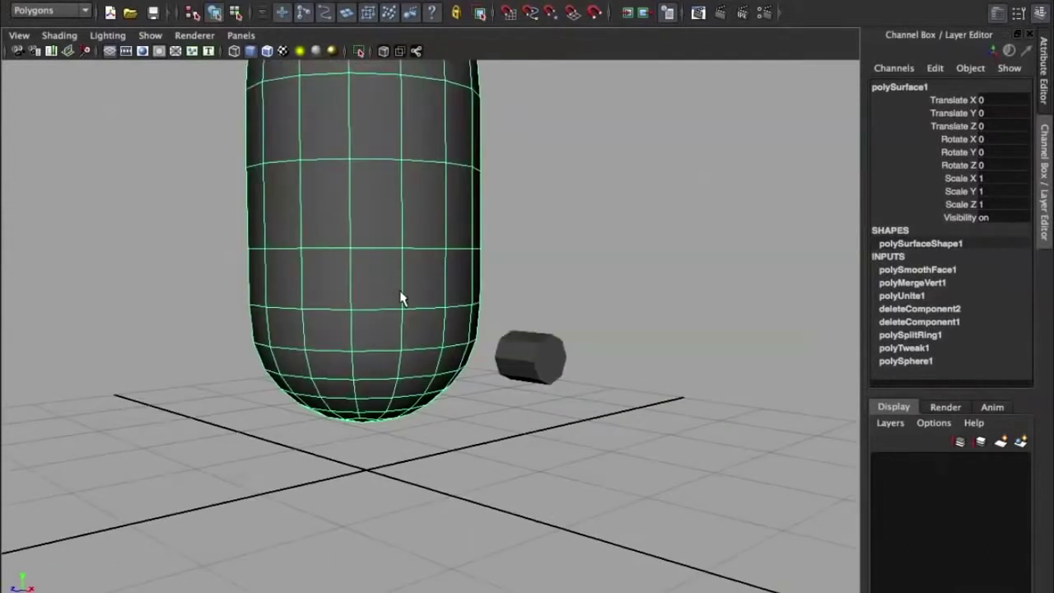
pyautogui.keyDown('shift'); pyautogui.rightClick(399, 213); pyautogui.keyUp('shift')
# Step: Select the cylinder and move it along X close to the body's side, at about X 7.02
pyautogui.click(515, 373)
pyautogui.keyDown('alt'); pyautogui.moveTo(498, 354); pyautogui.dragTo(557, 339); pyautogui.keyUp('alt')
pyautogui.press('w')
pyautogui.press('q')
pyautogui.scroll(-5, 540, 316)
pyautogui.scroll(5, 543, 315)
# Step: In the front view, scale the cylinder uniformly to about 1.24 and place it at about X 7.08, Y 7.02
pyautogui.press('space')
pyautogui.scroll(3, 547, 334)
pyautogui.press('w')
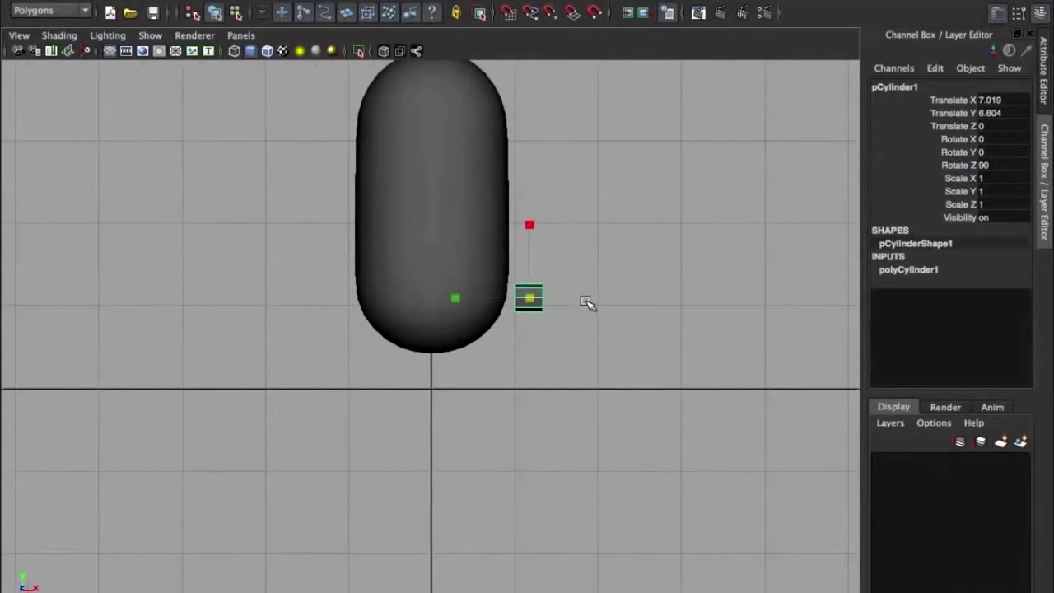
pyautogui.moveTo(525, 302)
pyautogui.mouseDown()
pyautogui.moveTo(534, 303)
pyautogui.moveTo(529, 294)
pyautogui.mouseUp()
pyautogui.press('w')
pyautogui.press('q')
pyautogui.rightClick(529, 300)
pyautogui.scroll(2, 529, 296)
pyautogui.keyDown('alt'); pyautogui.moveTo(557, 270); pyautogui.dragTo(439, 309, button='middle'); pyautogui.keyUp('alt')
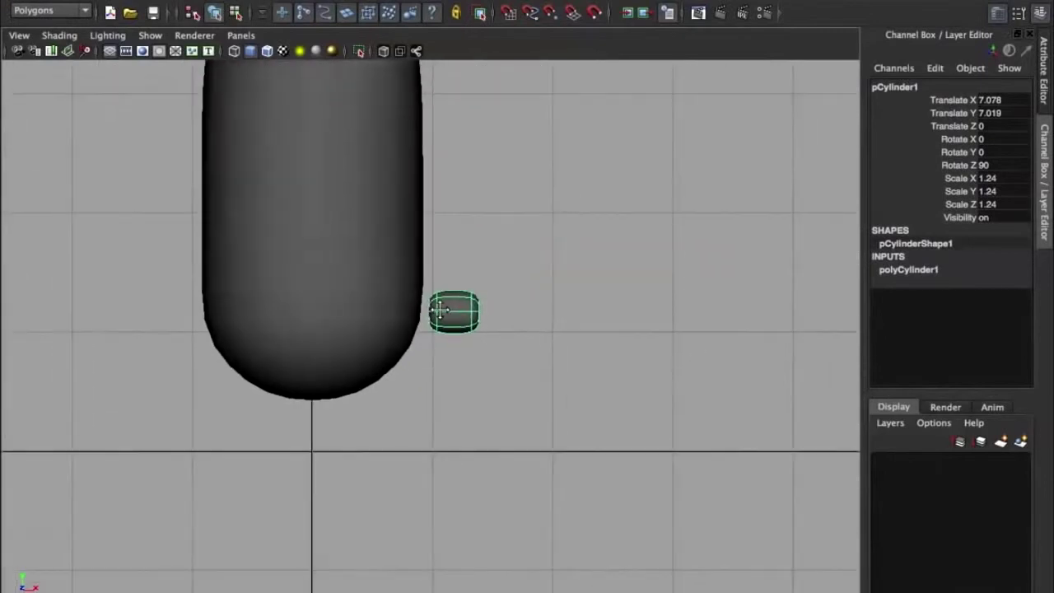
# Step: Delete the cylinder's end-cap faces on the side facing the body, keeping the outer cap
pyautogui.scroll(2, 445, 310)
pyautogui.moveTo(478, 285); pyautogui.dragTo(474, 325, button='right')
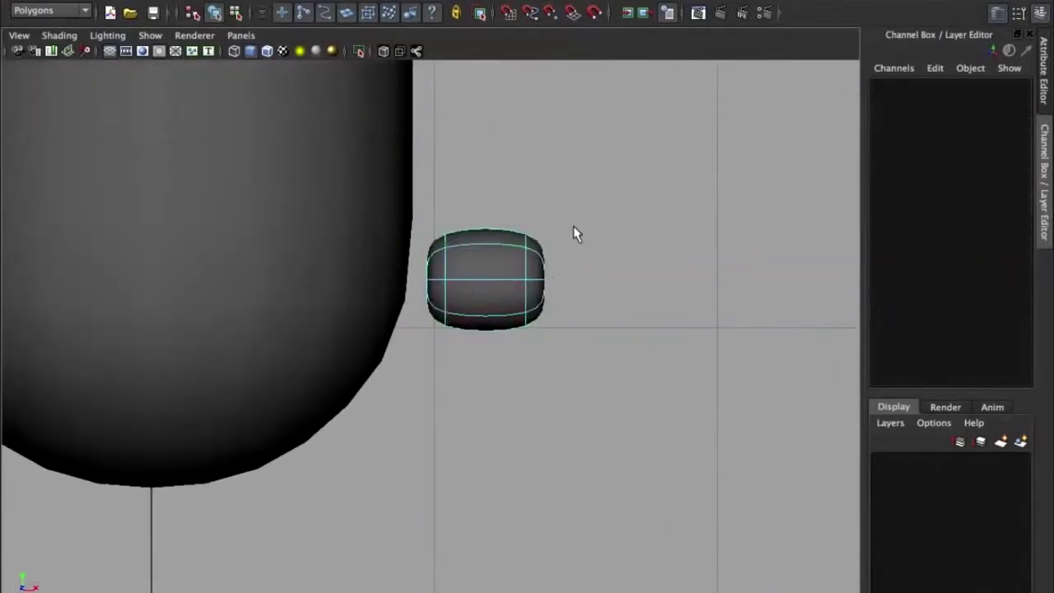
pyautogui.moveTo(542, 312); pyautogui.dragTo(536, 313)
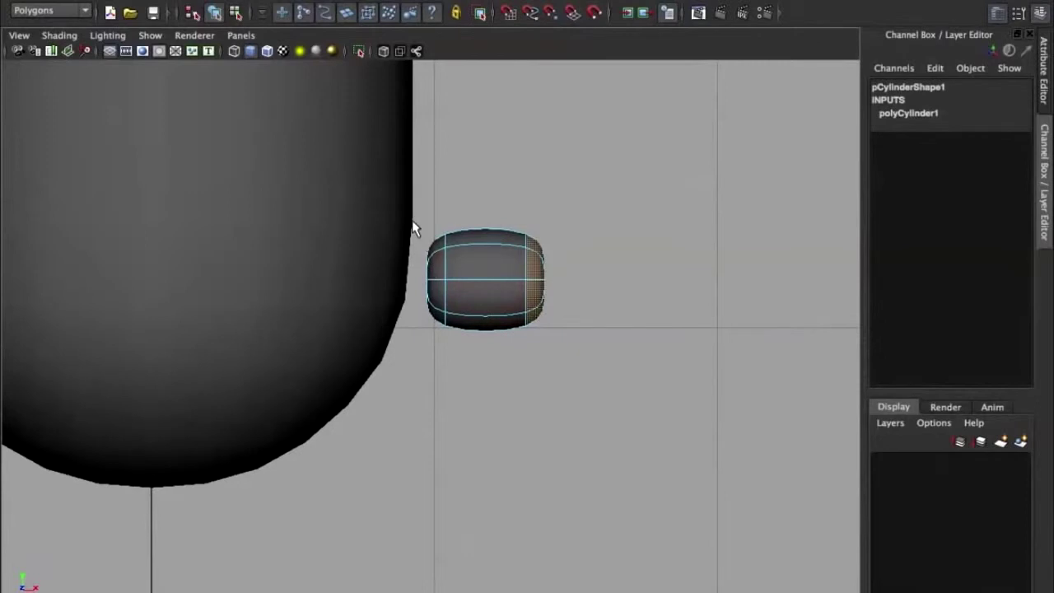
pyautogui.moveTo(434, 328); pyautogui.dragTo(434, 327)
pyautogui.press('1')
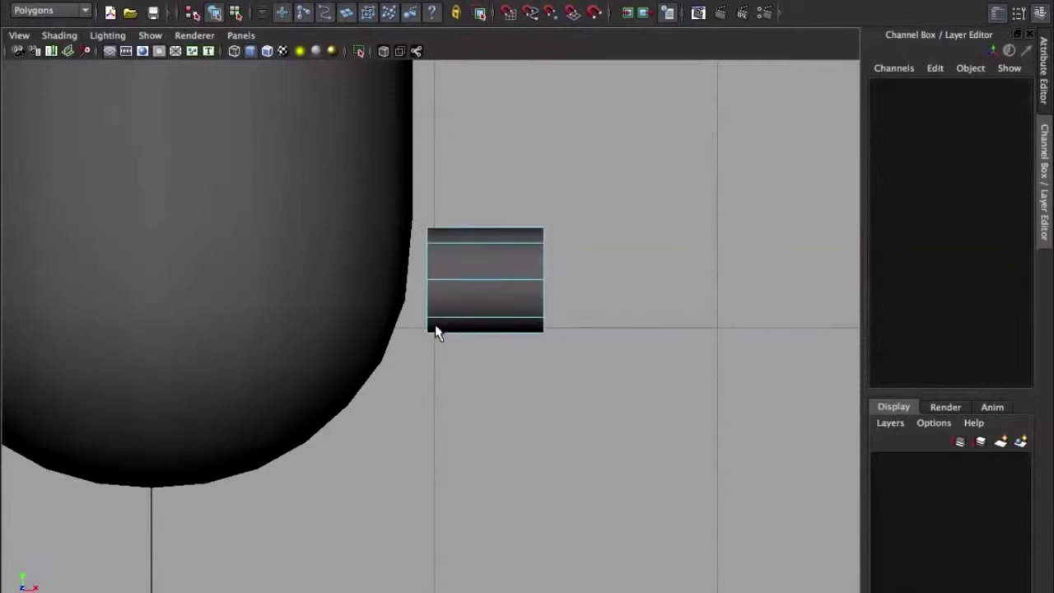
pyautogui.press('3')
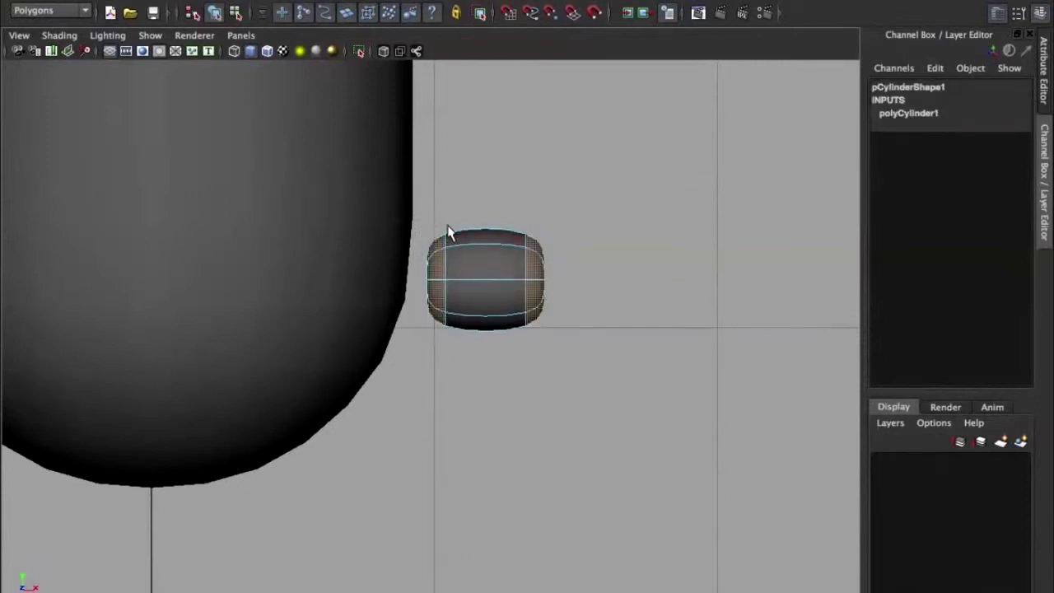
pyautogui.keyDown('ctrl'); pyautogui.moveTo(557, 389); pyautogui.dragTo(559, 388); pyautogui.keyUp('ctrl')
pyautogui.press('Delete')
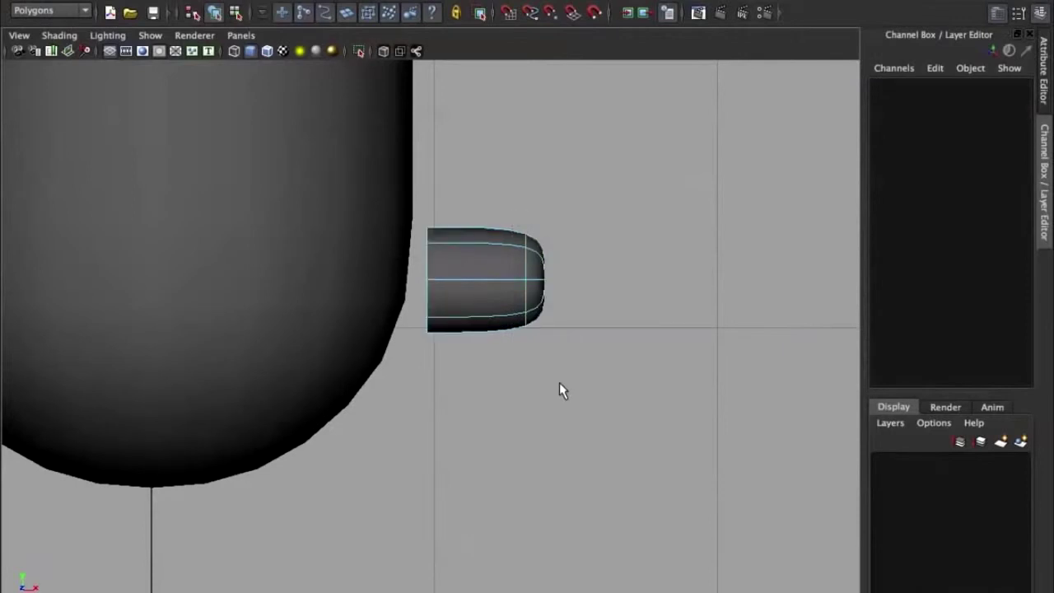
# Step: Turn off the arm's smooth preview, extrude its outer end-cap faces, and move them outward to lengthen the arm
pyautogui.click(537, 324)
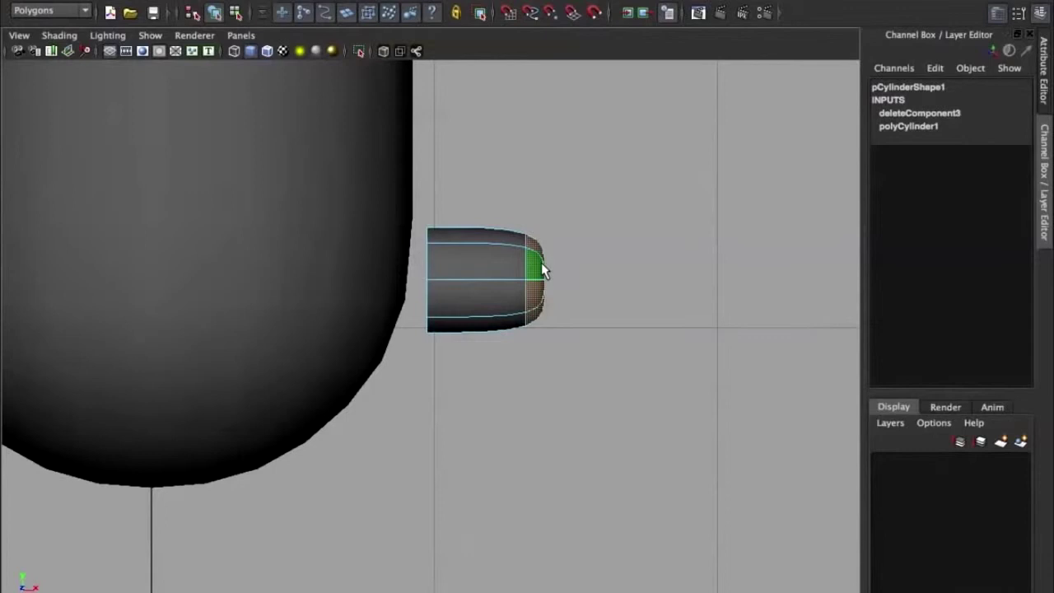
pyautogui.press('1')
pyautogui.keyDown('shift'); pyautogui.moveTo(538, 268); pyautogui.dragTo(536, 280, button='right'); pyautogui.keyUp('shift')
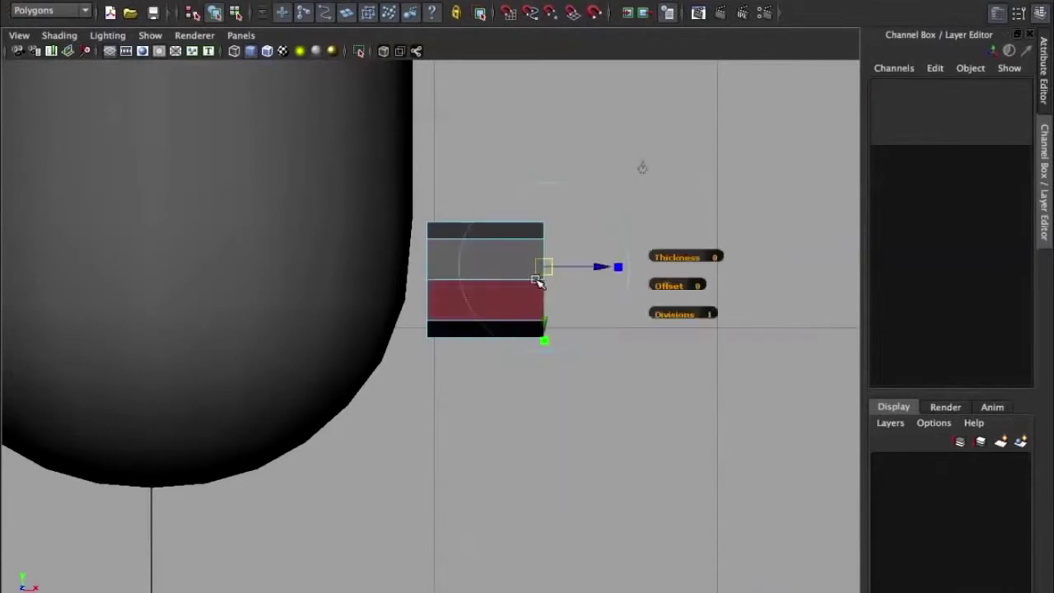
pyautogui.moveTo(509, 281); pyautogui.dragTo(640, 285)
pyautogui.scroll(-2, 642, 297)
pyautogui.keyDown('alt'); pyautogui.moveTo(642, 296); pyautogui.dragTo(549, 341, button='middle'); pyautogui.keyUp('alt')
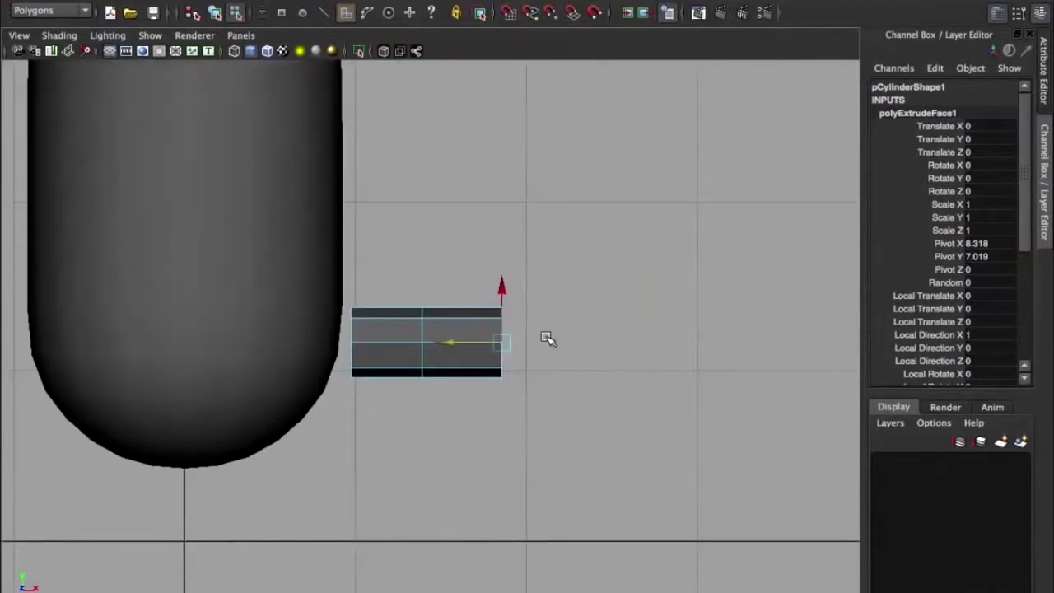
pyautogui.moveTo(468, 348); pyautogui.dragTo(559, 347)
pyautogui.scroll(-4, 656, 344)
# Step: Try to taper the arm by scaling down its outer end faces
pyautogui.keyDown('alt'); pyautogui.moveTo(558, 347); pyautogui.dragTo(587, 362, button='middle'); pyautogui.keyUp('alt')
pyautogui.scroll(3, 657, 390)
pyautogui.keyDown('alt'); pyautogui.moveTo(657, 390); pyautogui.dragTo(627, 415, button='middle'); pyautogui.keyUp('alt')
pyautogui.moveTo(609, 424); pyautogui.dragTo(636, 412)
pyautogui.click(655, 421)
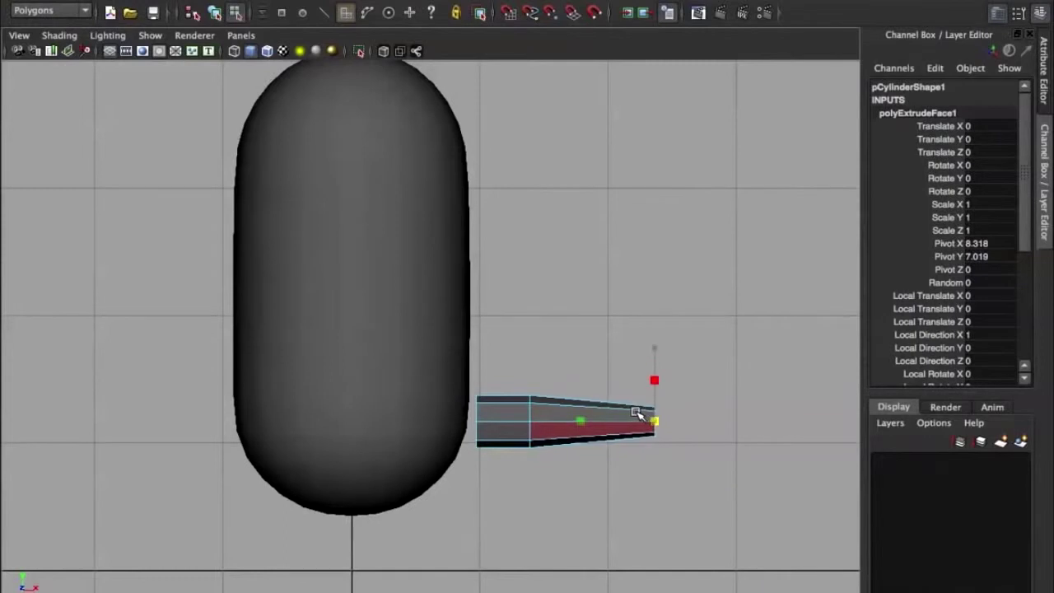
pyautogui.hotkey('ctrl', 'z')
# Step: Insert two edge loops across the arm's outer section and scale down the loop where the extrusion begins
pyautogui.moveTo(579, 316); pyautogui.dragTo(525, 337, button='right')
pyautogui.click(579, 423)
pyautogui.moveTo(602, 427); pyautogui.dragTo(552, 414)
pyautogui.press('r')
pyautogui.click(535, 411)
pyautogui.press('q')
pyautogui.press('e')
pyautogui.press('r')
pyautogui.moveTo(531, 422); pyautogui.dragTo(525, 419)
# Step: Scale the edge loop near the wrist and the edges at the arm's outer end to shape the forearm
pyautogui.click(599, 412)
pyautogui.doubleClick(598, 411)
pyautogui.moveTo(600, 421); pyautogui.dragTo(591, 418)
pyautogui.click(657, 414)
pyautogui.moveTo(654, 419); pyautogui.dragTo(639, 412)
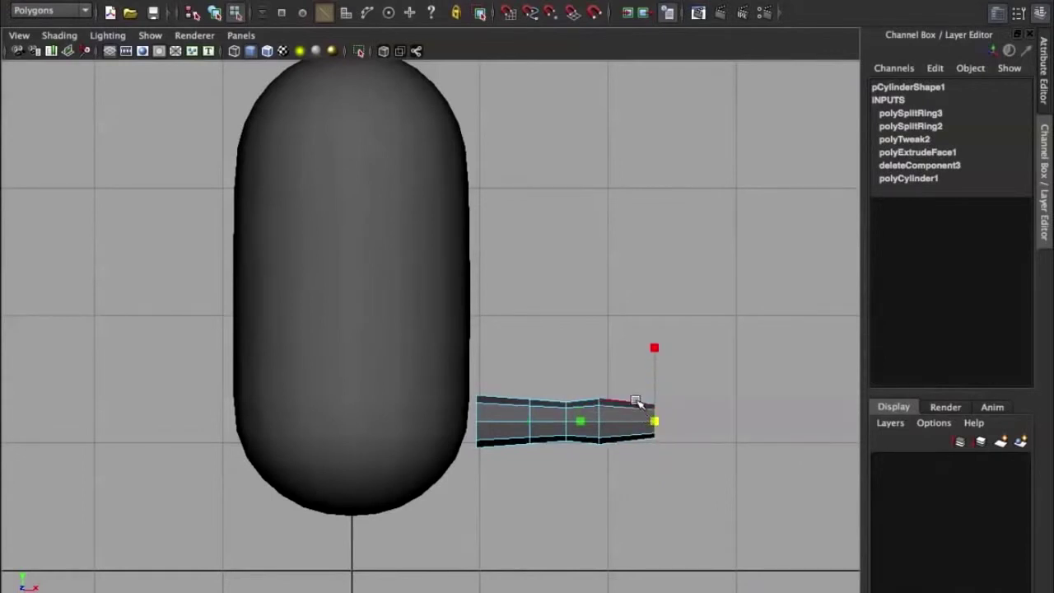
# Step: In the perspective view, move the arm's middle ring of vertices sideways with soft selection at a 3.27 falloff radius to bend the arm
pyautogui.click(593, 333)
pyautogui.moveTo(553, 422); pyautogui.dragTo(651, 294, button='right')
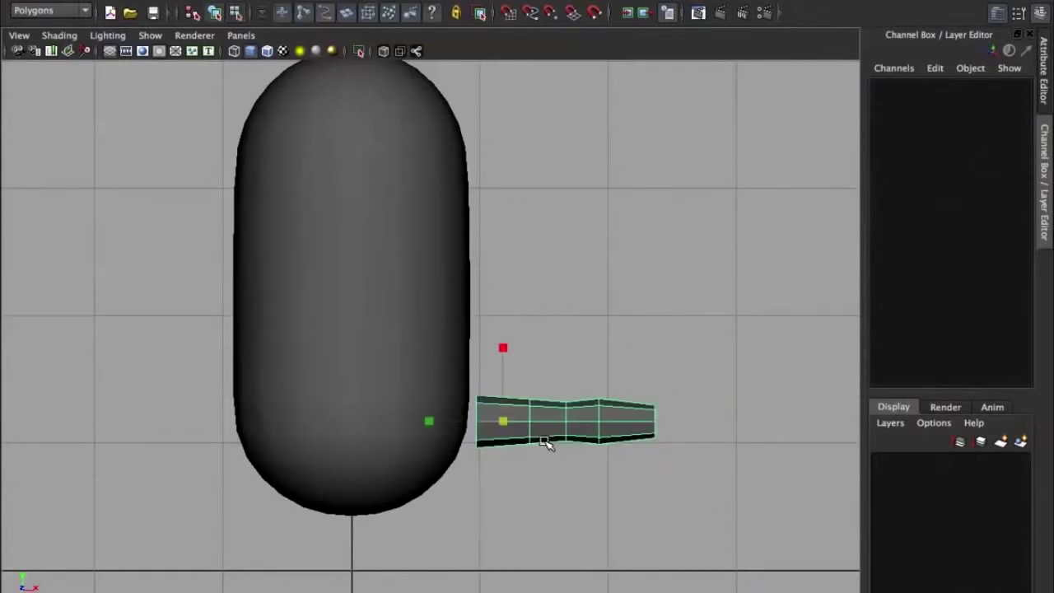
pyautogui.press('space')
pyautogui.moveTo(571, 412); pyautogui.dragTo(430, 371)
pyautogui.moveTo(421, 316); pyautogui.dragTo(437, 248, button='right')
pyautogui.keyDown('alt'); pyautogui.moveTo(480, 331); pyautogui.dragTo(549, 136); pyautogui.keyUp('alt')
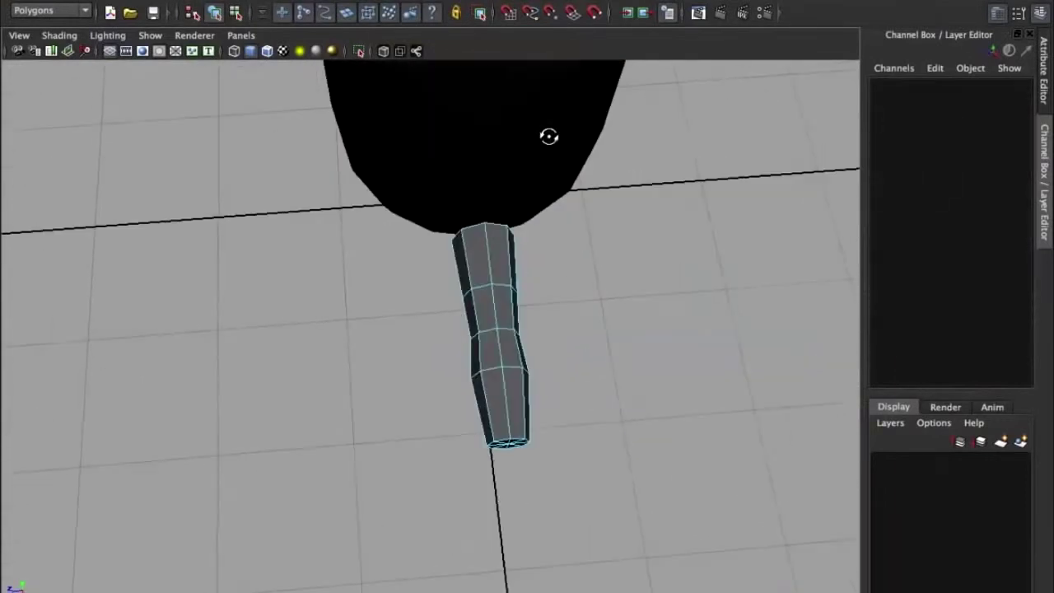
pyautogui.click(490, 332)
pyautogui.press('b')
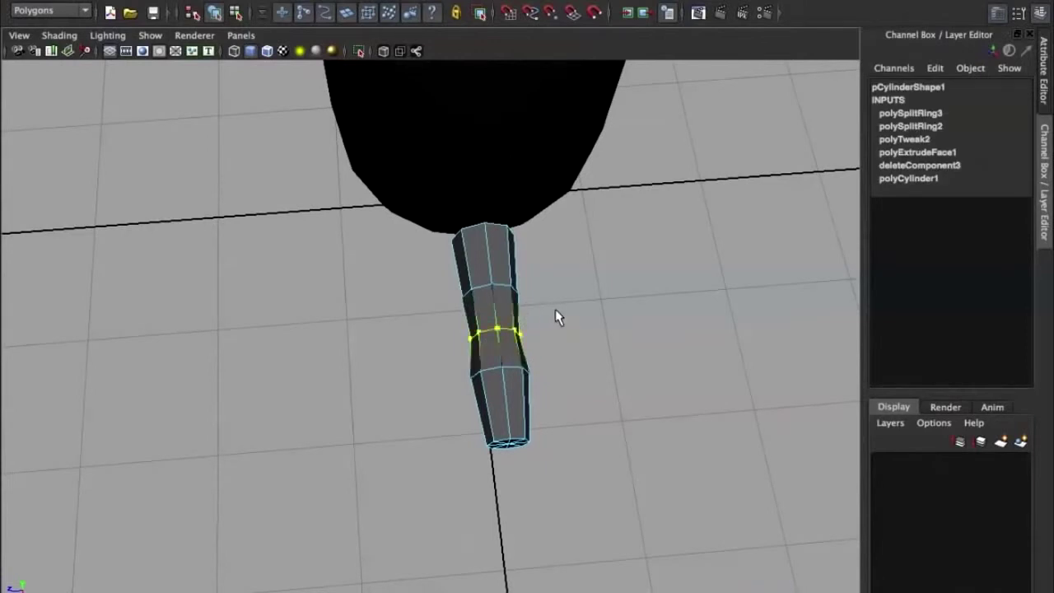
pyautogui.moveTo(559, 307); pyautogui.dragTo(636, 348, button='middle')
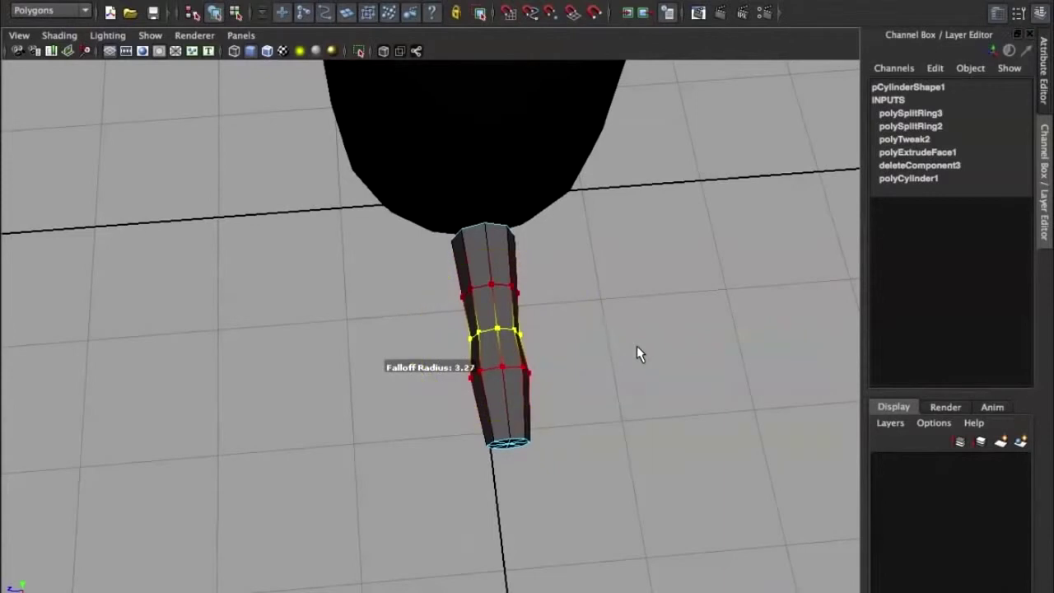
pyautogui.moveTo(432, 347); pyautogui.dragTo(445, 345)
# Step: Return the arm to object mode, move it to about Z -0.761, and show it in smooth preview
pyautogui.moveTo(483, 275); pyautogui.dragTo(555, 252, button='right')
pyautogui.moveTo(432, 252); pyautogui.dragTo(473, 203)
pyautogui.scroll(4, 473, 202)
pyautogui.keyDown('alt'); pyautogui.moveTo(472, 203); pyautogui.dragTo(473, 403, button='middle'); pyautogui.keyUp('alt')
pyautogui.scroll(4, 473, 402)
pyautogui.press('q')
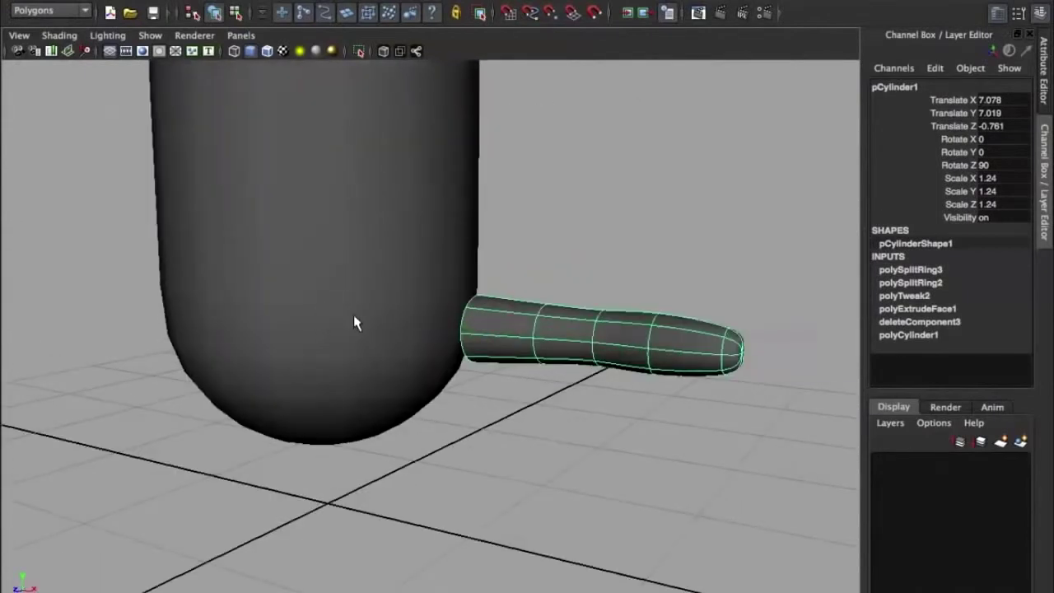
# Step: Delete the faces of the body's half opposite the arm
pyautogui.click(353, 317)
pyautogui.scroll(-5, 330, 311)
pyautogui.rightClick(386, 252)
pyautogui.moveTo(386, 250); pyautogui.dragTo(387, 272, button='right')
pyautogui.keyDown('alt'); pyautogui.moveTo(387, 272); pyautogui.dragTo(392, 272); pyautogui.keyUp('alt')
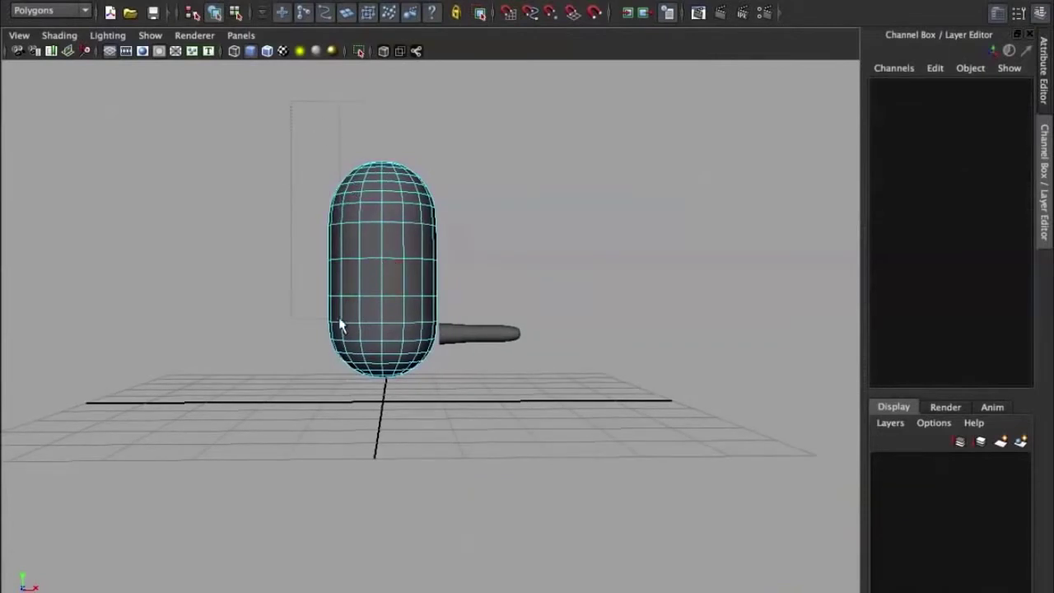
pyautogui.moveTo(373, 430); pyautogui.dragTo(375, 429)
pyautogui.press('Delete')
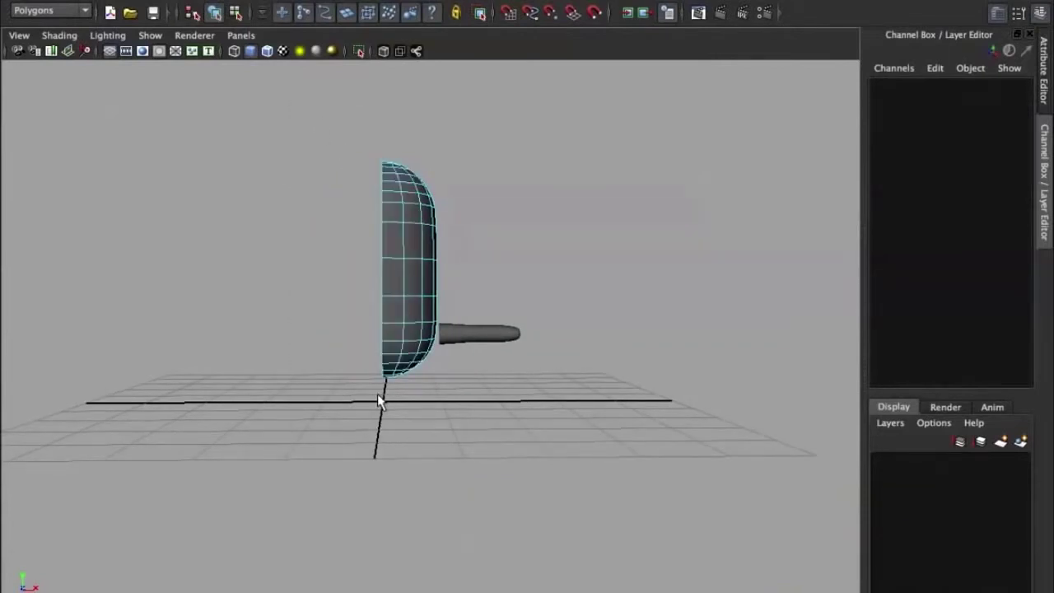
# Step: Delete the two-by-two block of body faces behind the arm to open a shoulder hole
pyautogui.keyDown('alt'); pyautogui.moveTo(365, 352); pyautogui.dragTo(422, 288); pyautogui.keyUp('alt')
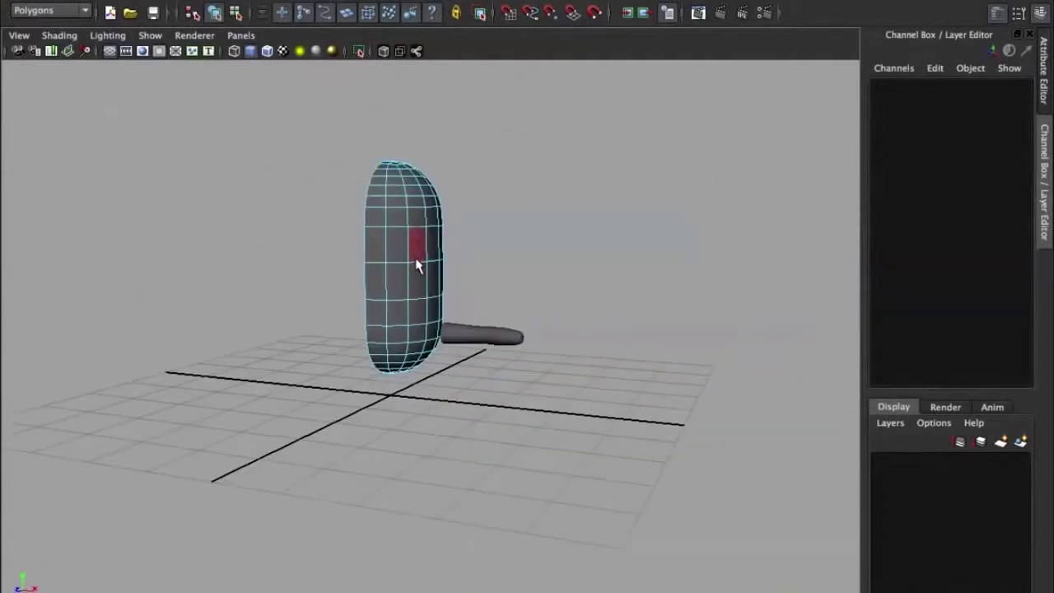
pyautogui.moveTo(416, 257); pyautogui.dragTo(494, 198, button='right')
pyautogui.scroll(5, 441, 238)
pyautogui.click(441, 239)
pyautogui.keyDown('alt'); pyautogui.moveTo(456, 230); pyautogui.dragTo(447, 292); pyautogui.keyUp('alt')
pyautogui.keyDown('alt'); pyautogui.moveTo(447, 292); pyautogui.dragTo(575, 340, button='right'); pyautogui.keyUp('alt')
pyautogui.keyDown('alt'); pyautogui.moveTo(575, 339); pyautogui.dragTo(509, 155, button='middle'); pyautogui.keyUp('alt')
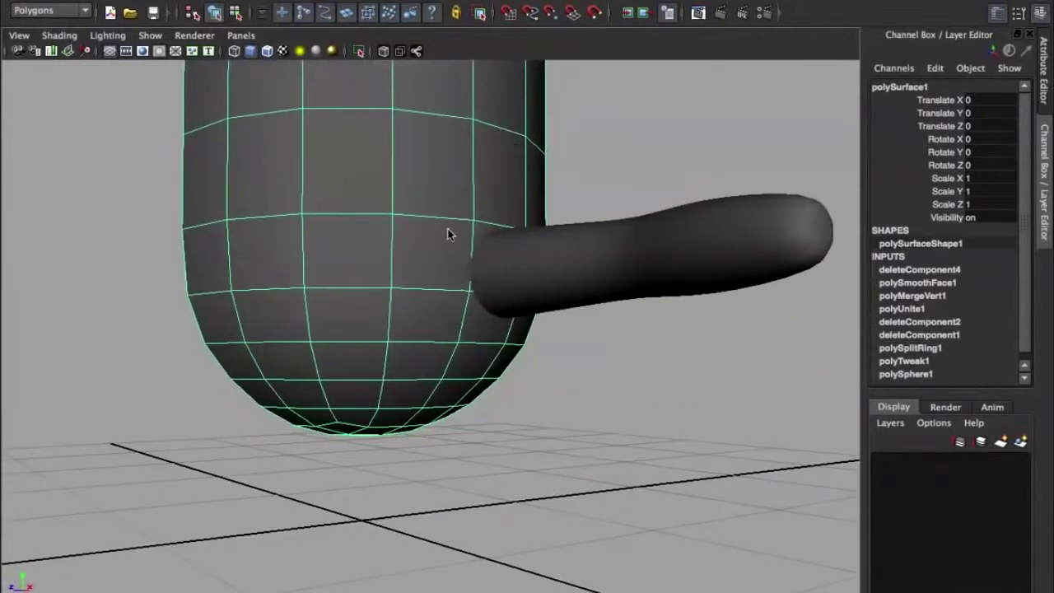
pyautogui.moveTo(447, 235); pyautogui.dragTo(445, 271, button='right')
pyautogui.click(464, 274)
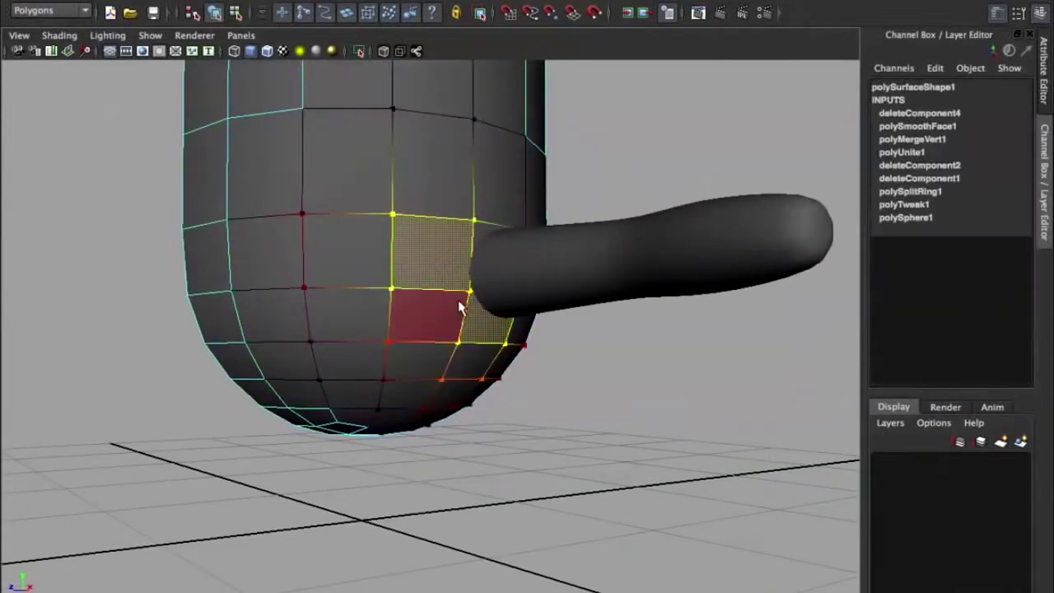
pyautogui.press('Delete')
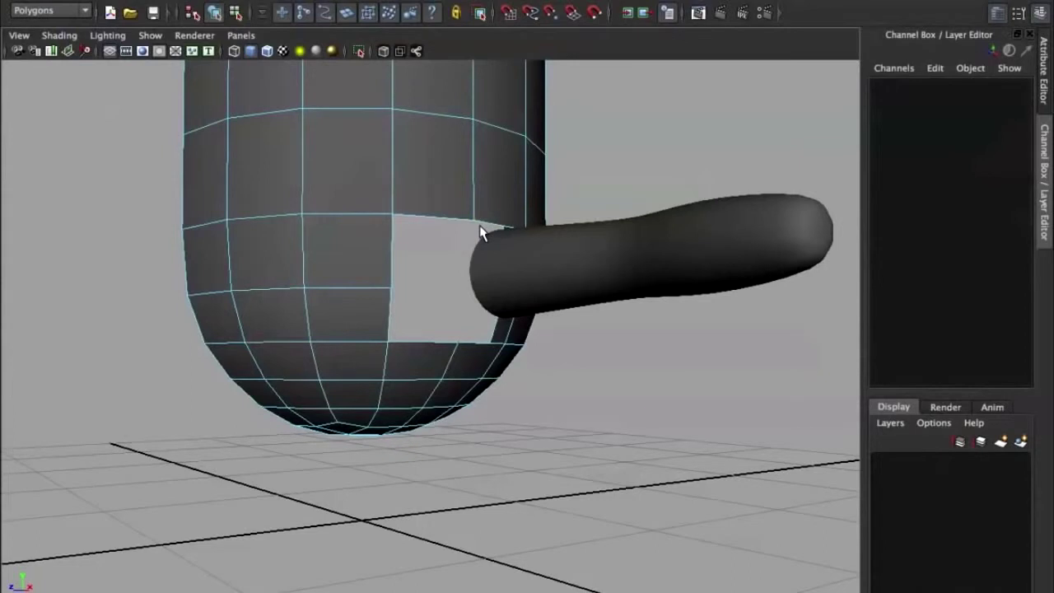
pyautogui.keyDown('alt'); pyautogui.moveTo(464, 207); pyautogui.dragTo(461, 234); pyautogui.keyUp('alt')
# Step: Extrude the arm's open border edges toward the body with soft selection off and scale them up into a flared shoulder
pyautogui.moveTo(415, 162); pyautogui.dragTo(484, 143, button='right')
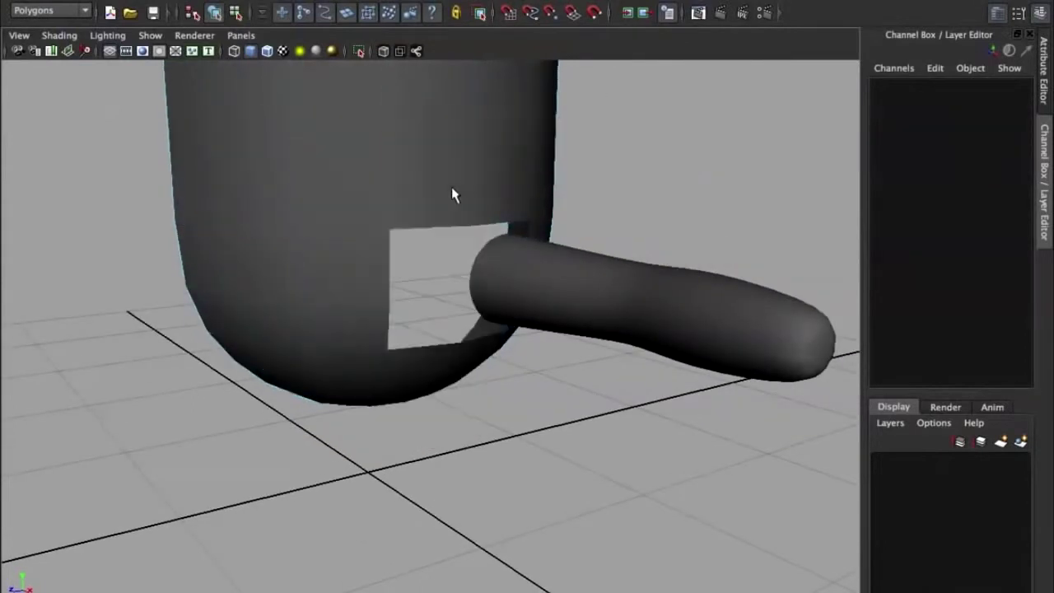
pyautogui.click(477, 255)
pyautogui.keyDown('alt'); pyautogui.moveTo(453, 251); pyautogui.dragTo(522, 266); pyautogui.keyUp('alt')
pyautogui.moveTo(518, 257); pyautogui.dragTo(485, 264, button='right')
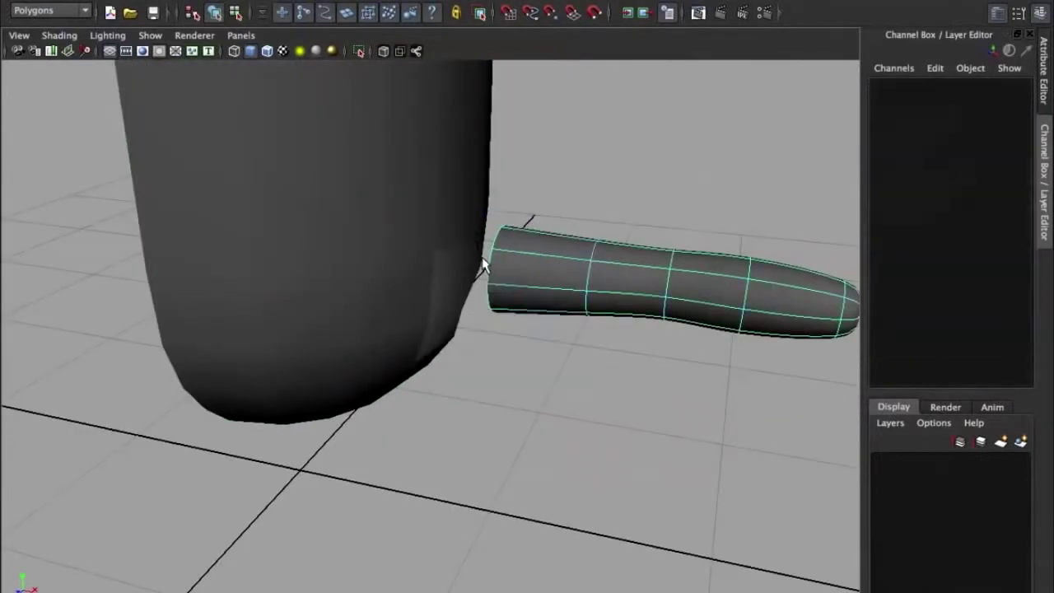
pyautogui.doubleClick(491, 268)
pyautogui.press('b')
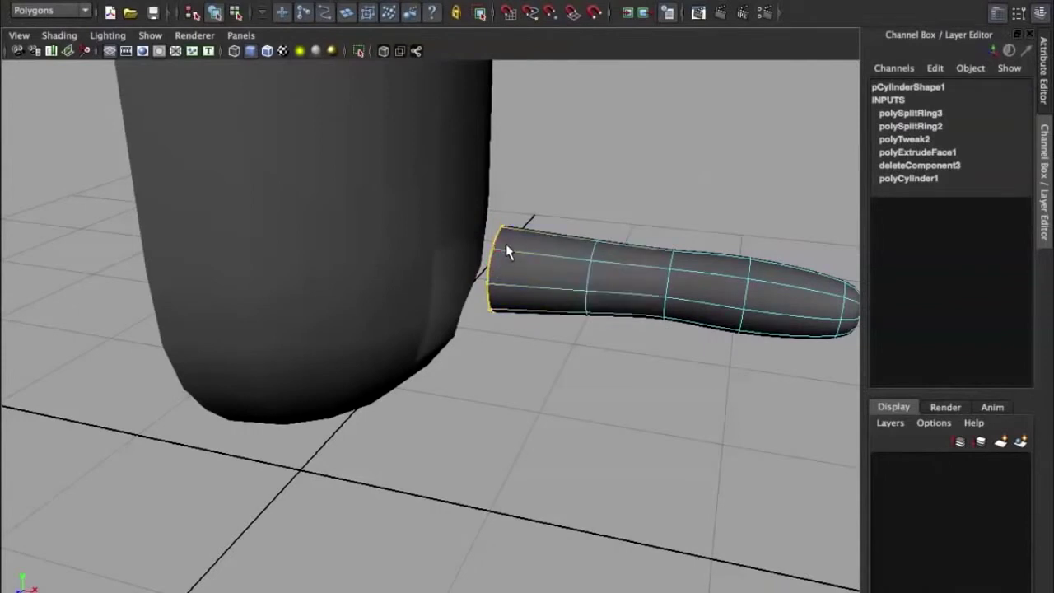
pyautogui.keyDown('shift'); pyautogui.moveTo(518, 252); pyautogui.dragTo(506, 291, button='right'); pyautogui.keyUp('shift')
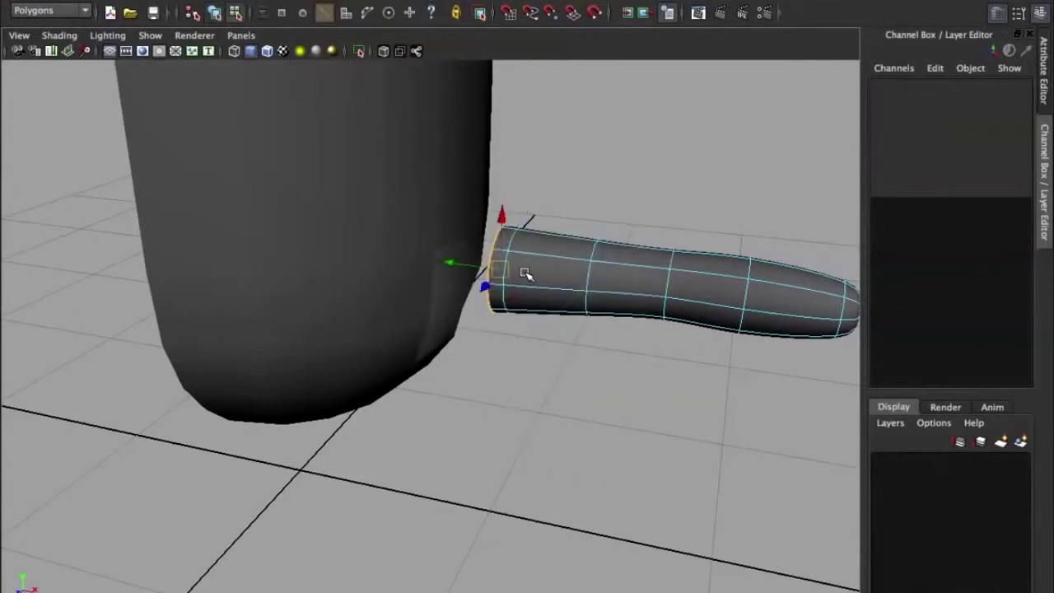
pyautogui.moveTo(468, 262); pyautogui.dragTo(384, 256)
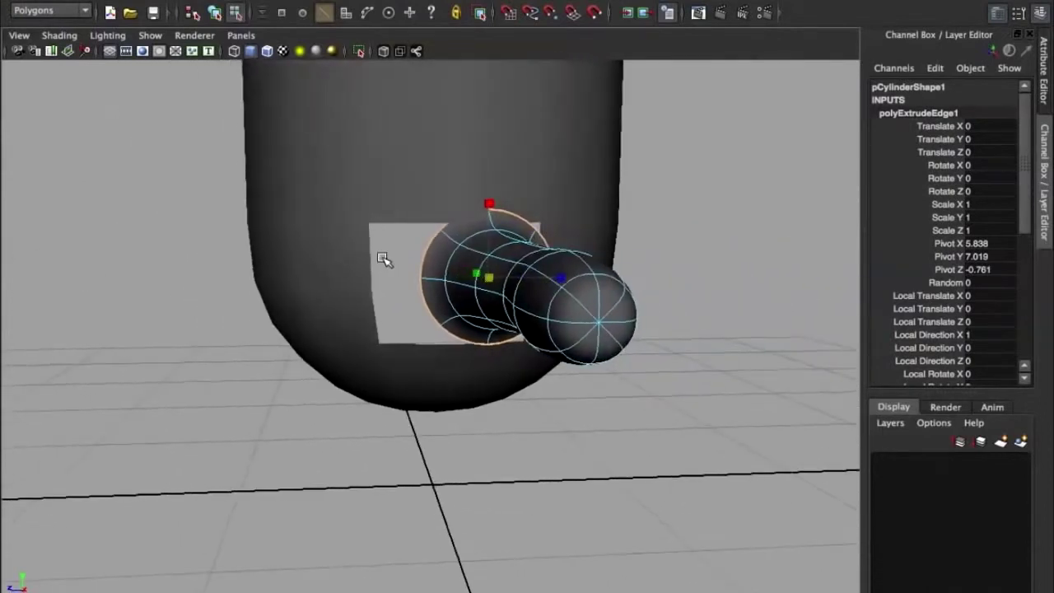
pyautogui.moveTo(482, 247); pyautogui.dragTo(577, 187, button='right')
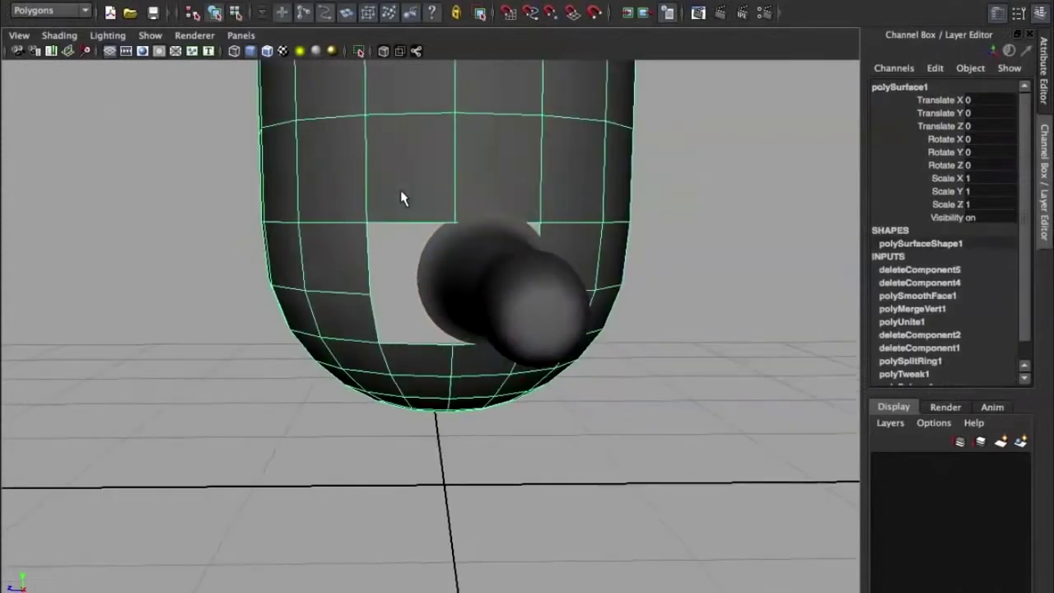
# Step: Try to reshape the body's shoulder opening by adjusting its border edges
pyautogui.rightClick(400, 193)
pyautogui.click(405, 223)
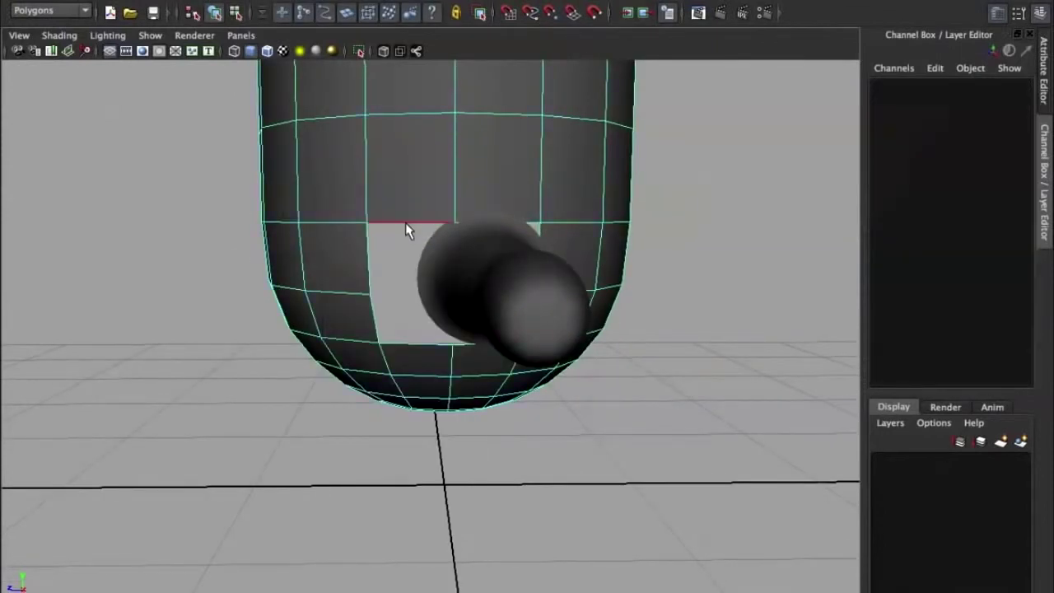
pyautogui.click(405, 222)
pyautogui.moveTo(399, 284); pyautogui.dragTo(496, 287)
pyautogui.scroll(-3, 428, 273)
pyautogui.hotkey('ctrl', 'z')
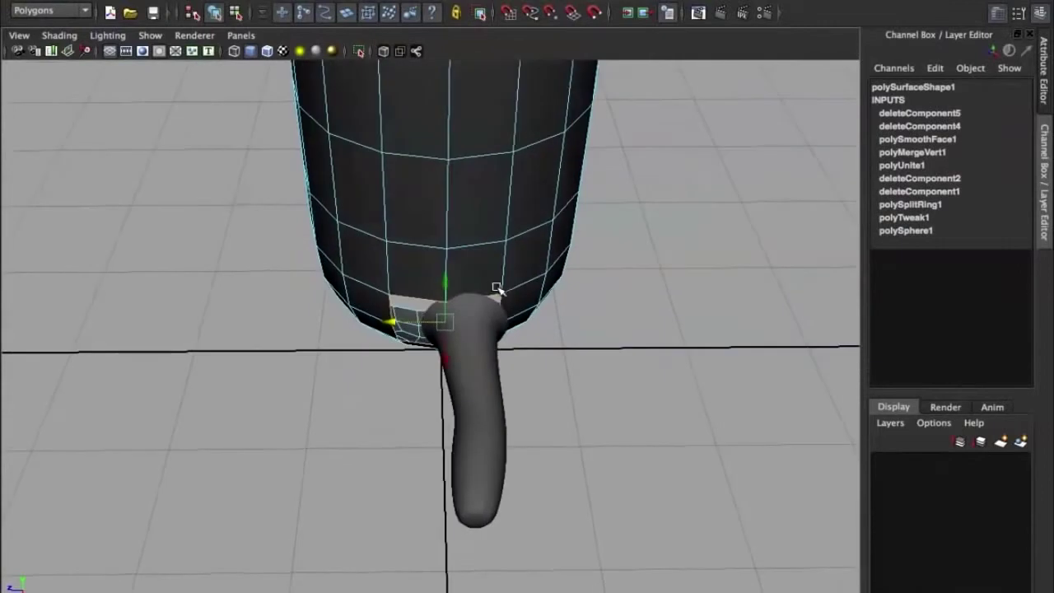
pyautogui.moveTo(410, 325); pyautogui.dragTo(449, 258)
pyautogui.hotkey('ctrl', 'z')
pyautogui.hotkey('ctrl', 'z')
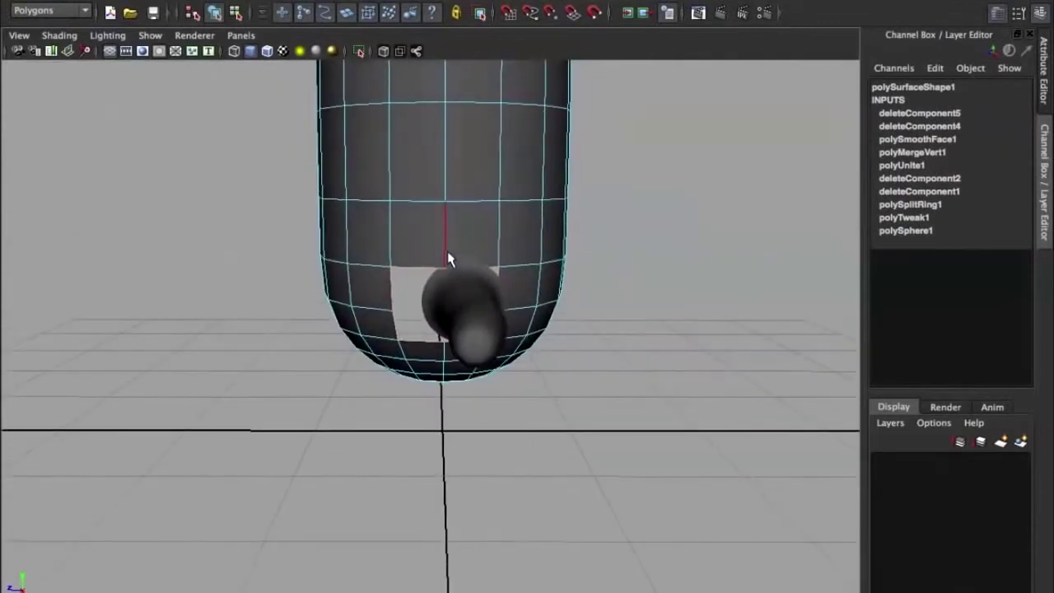
pyautogui.click(453, 310)
pyautogui.moveTo(410, 310); pyautogui.dragTo(453, 322)
pyautogui.press('e')
pyautogui.press('w')
pyautogui.moveTo(444, 247); pyautogui.dragTo(661, 228)
# Step: Select the arm and the half body together and combine them into one mesh
pyautogui.click(661, 228)
pyautogui.scroll(5, 661, 228)
pyautogui.click(543, 228)
pyautogui.keyDown('shift'); pyautogui.click(409, 77); pyautogui.keyUp('shift')
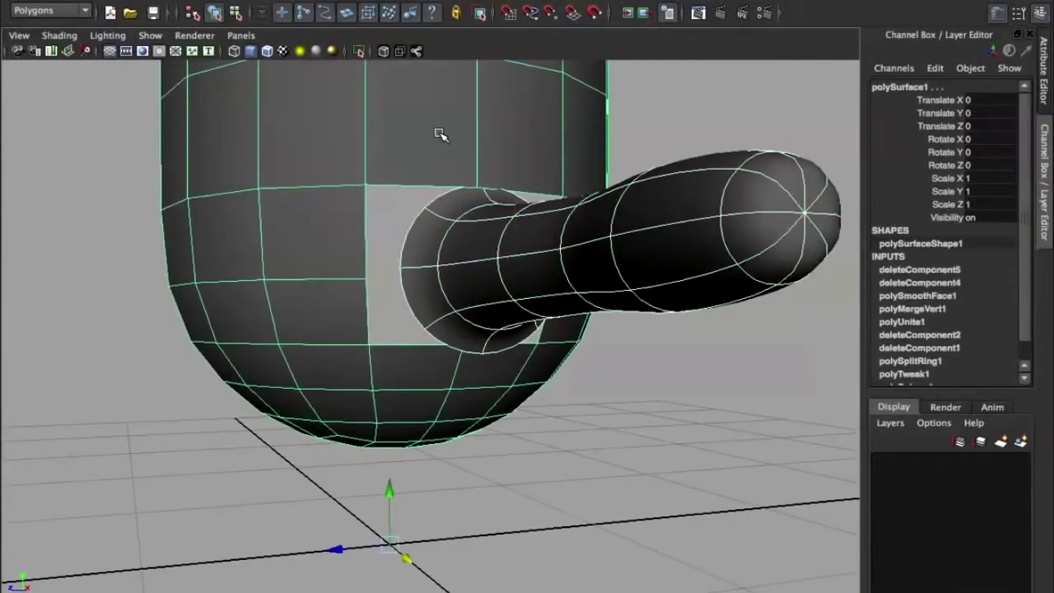
pyautogui.scroll(-3, 437, 156)
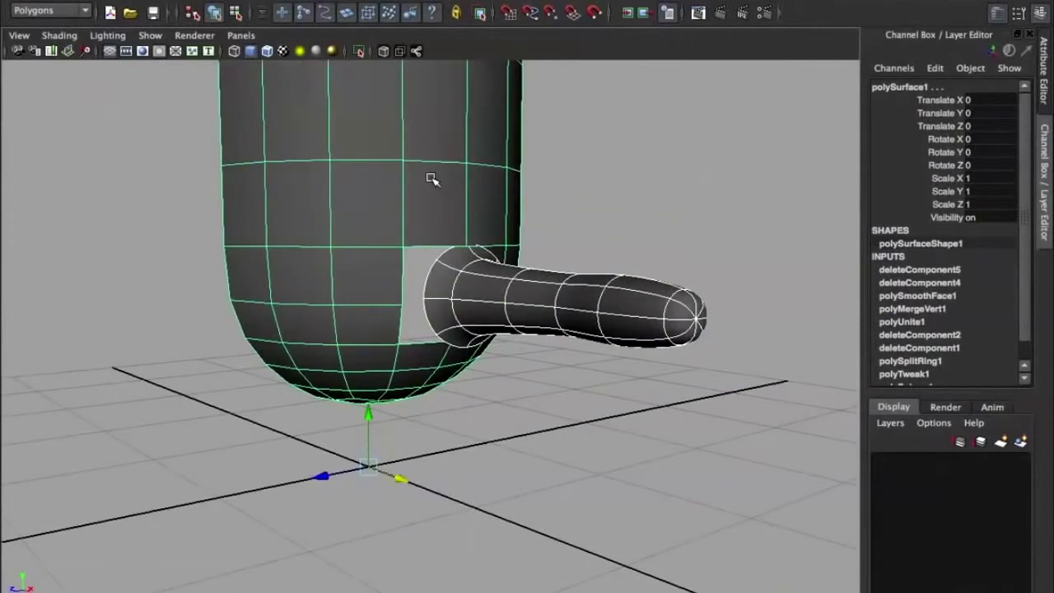
pyautogui.keyDown('shift'); pyautogui.rightClick(432, 180); pyautogui.keyUp('shift')
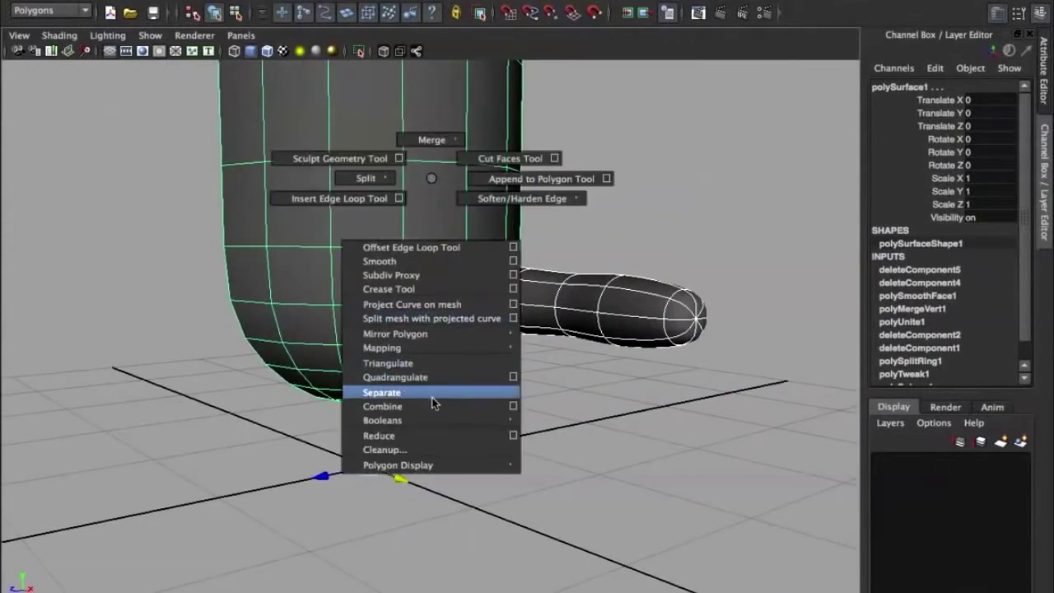
pyautogui.click(382, 406)
# Step: Merge the arm's upper rim vertices with the matching vertices of the body's shoulder opening using the Merge Vertex tool
pyautogui.scroll(3, 496, 344)
pyautogui.keyDown('alt'); pyautogui.moveTo(495, 345); pyautogui.dragTo(483, 201); pyautogui.keyUp('alt')
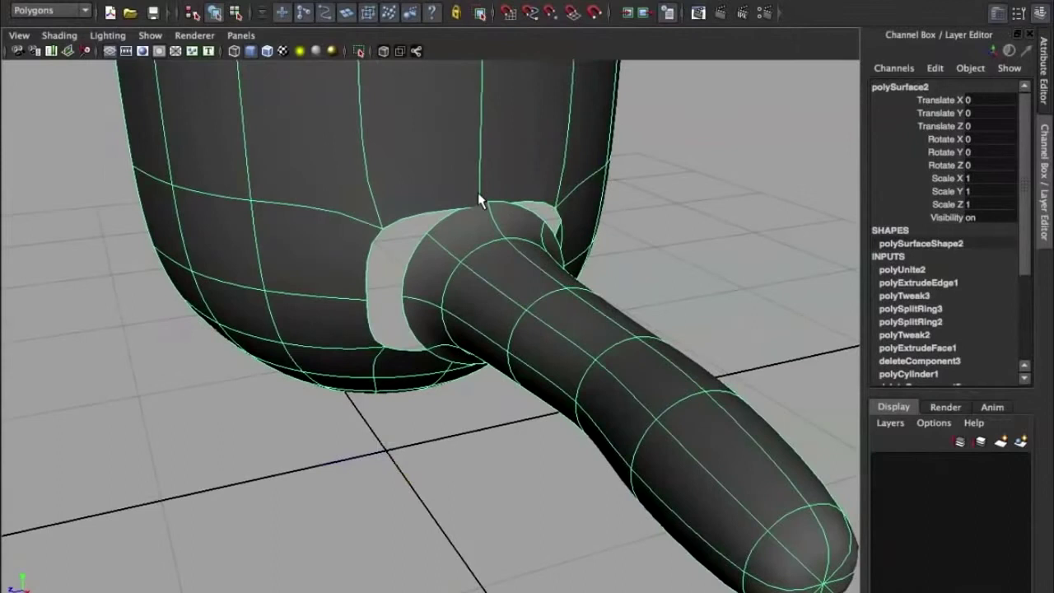
pyautogui.moveTo(493, 231); pyautogui.dragTo(551, 195, button='right')
pyautogui.keyDown('alt'); pyautogui.moveTo(551, 195); pyautogui.dragTo(499, 242); pyautogui.keyUp('alt')
pyautogui.keyDown('shift'); pyautogui.rightClick(499, 242); pyautogui.keyUp('shift')
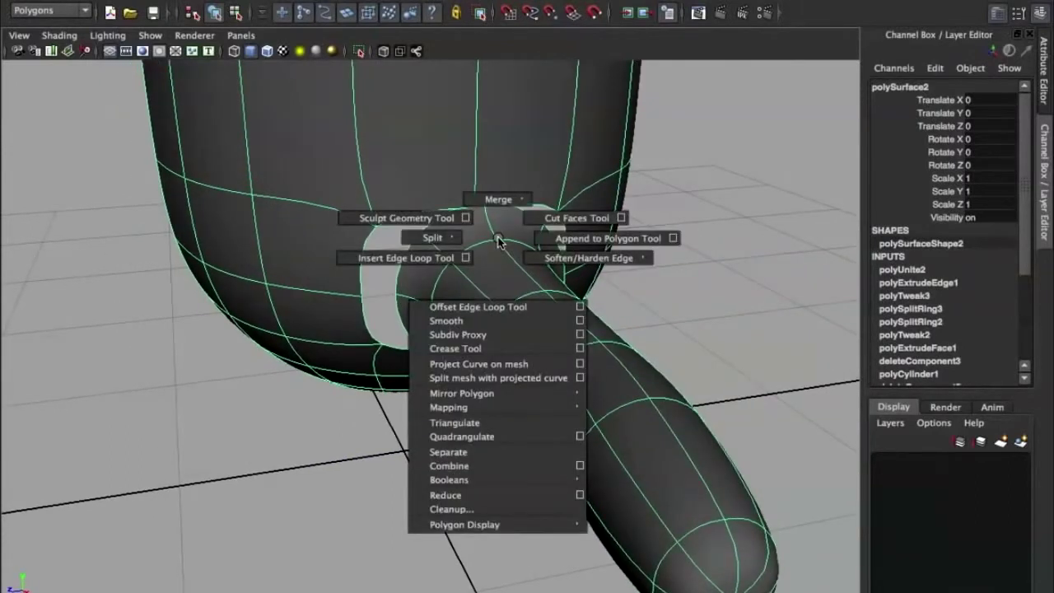
pyautogui.moveTo(497, 239)
pyautogui.keyDown('shift'); pyautogui.mouseDown(button='right')
pyautogui.moveTo(495, 208)
pyautogui.moveTo(495, 244)
pyautogui.mouseUp(button='right'); pyautogui.keyUp('shift')
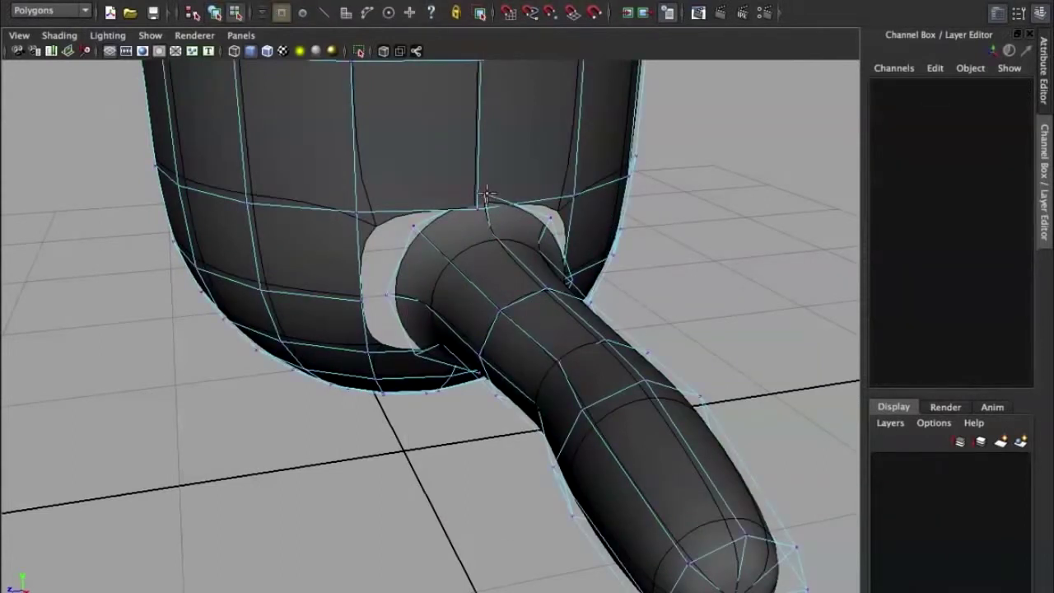
pyautogui.moveTo(481, 202)
pyautogui.mouseDown()
pyautogui.moveTo(522, 186)
pyautogui.moveTo(494, 187)
pyautogui.mouseUp()
pyautogui.moveTo(354, 213); pyautogui.dragTo(410, 227)
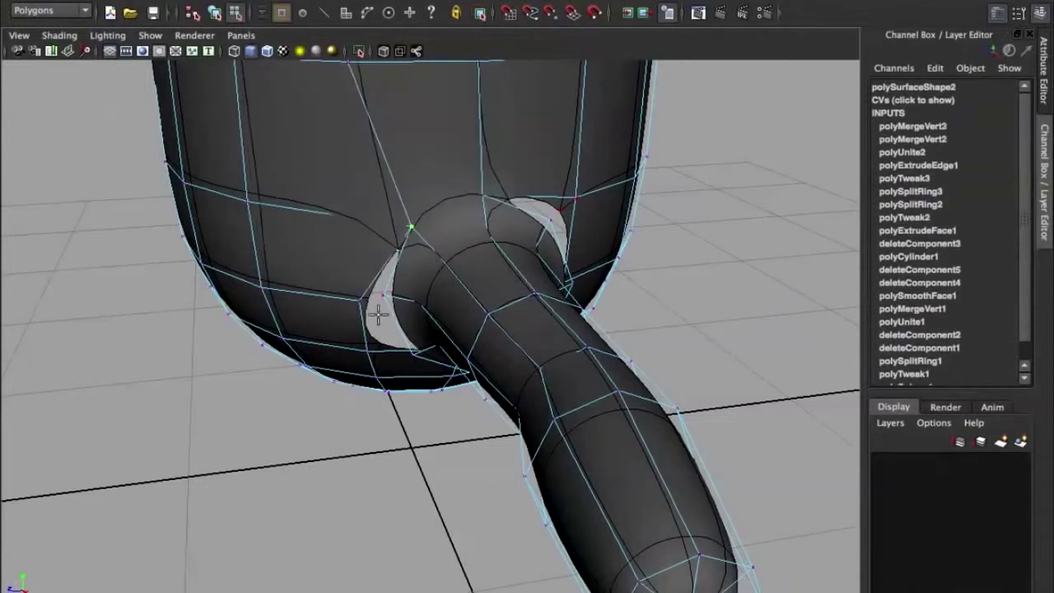
# Step: Try to merge the arm's side rim vertex with the edge of the body's shoulder opening
pyautogui.moveTo(387, 295); pyautogui.dragTo(389, 295)
pyautogui.keyDown('alt'); pyautogui.moveTo(398, 350); pyautogui.dragTo(647, 350); pyautogui.keyUp('alt')
pyautogui.hotkey('ctrl', 'z')
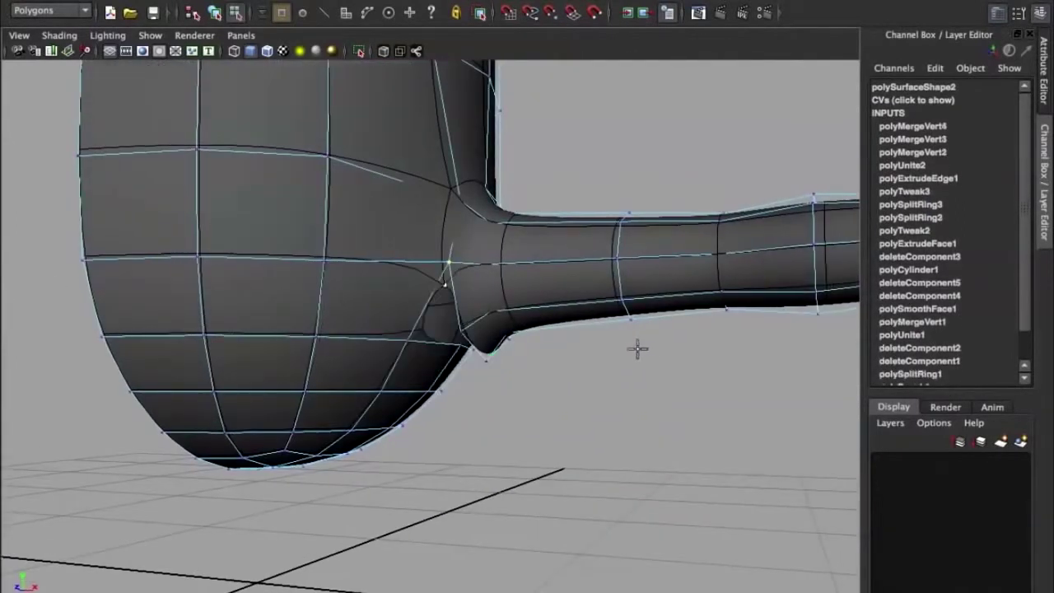
pyautogui.keyDown('alt'); pyautogui.moveTo(523, 294); pyautogui.dragTo(536, 301); pyautogui.keyUp('alt')
pyautogui.hotkey('ctrl', 'z')
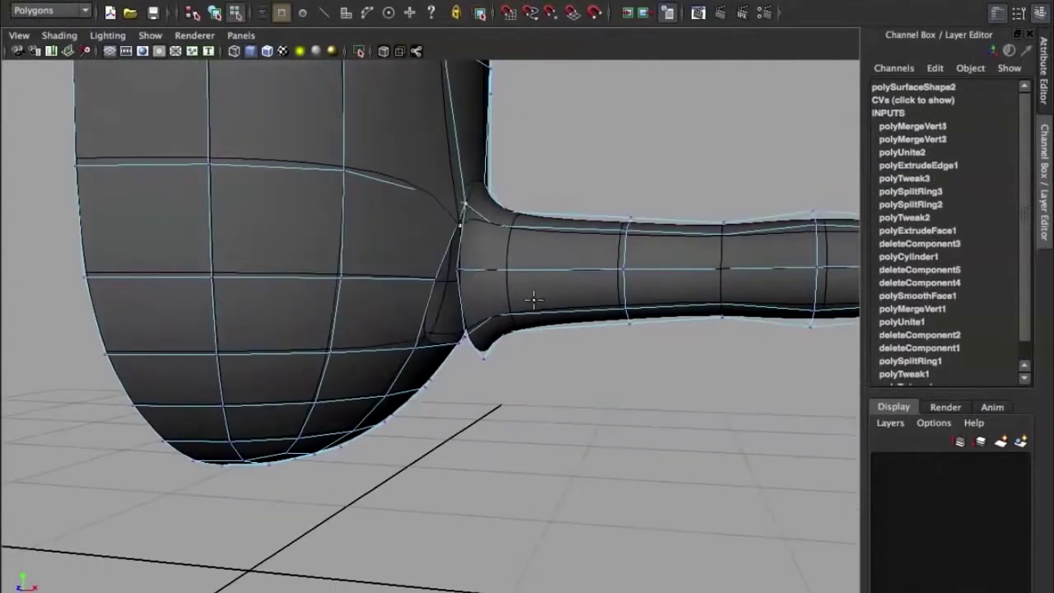
# Step: Merge the remaining rim vertices around the side, underside and back of the arm with the body's shoulder opening
pyautogui.moveTo(456, 270); pyautogui.dragTo(436, 282)
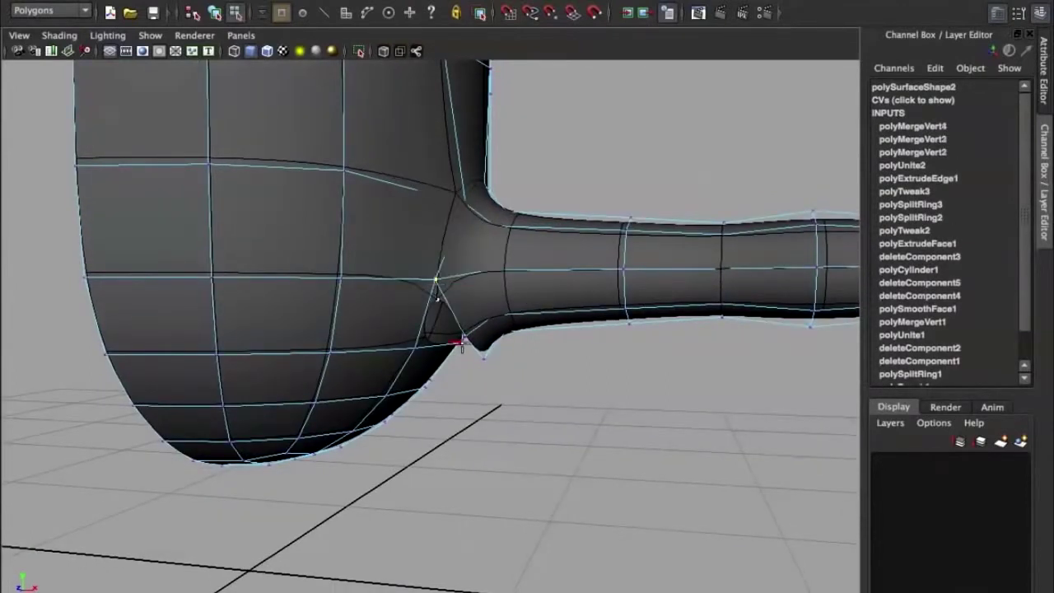
pyautogui.moveTo(429, 338); pyautogui.dragTo(381, 274)
pyautogui.moveTo(465, 346); pyautogui.dragTo(464, 345)
pyautogui.keyDown('alt'); pyautogui.moveTo(531, 354); pyautogui.dragTo(436, 356); pyautogui.keyUp('alt')
pyautogui.moveTo(500, 313); pyautogui.dragTo(536, 338)
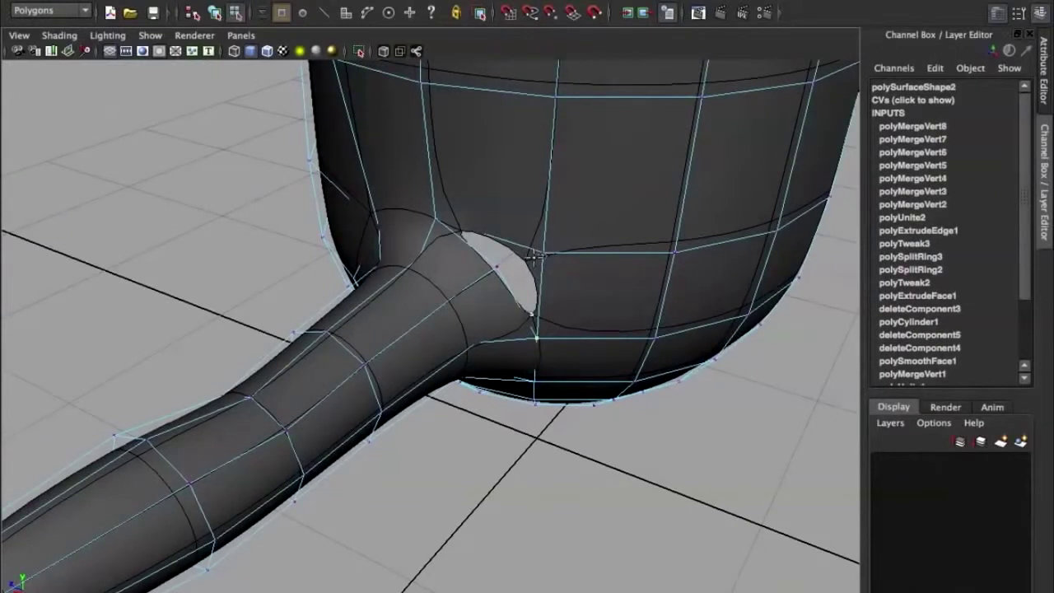
pyautogui.moveTo(497, 266); pyautogui.dragTo(443, 261)
# Step: Move the vertex on top of the shoulder joint slightly along X and return to object mode
pyautogui.press('w')
pyautogui.moveTo(367, 246); pyautogui.dragTo(569, 250)
pyautogui.press('z')
pyautogui.moveTo(569, 195); pyautogui.dragTo(560, 199)
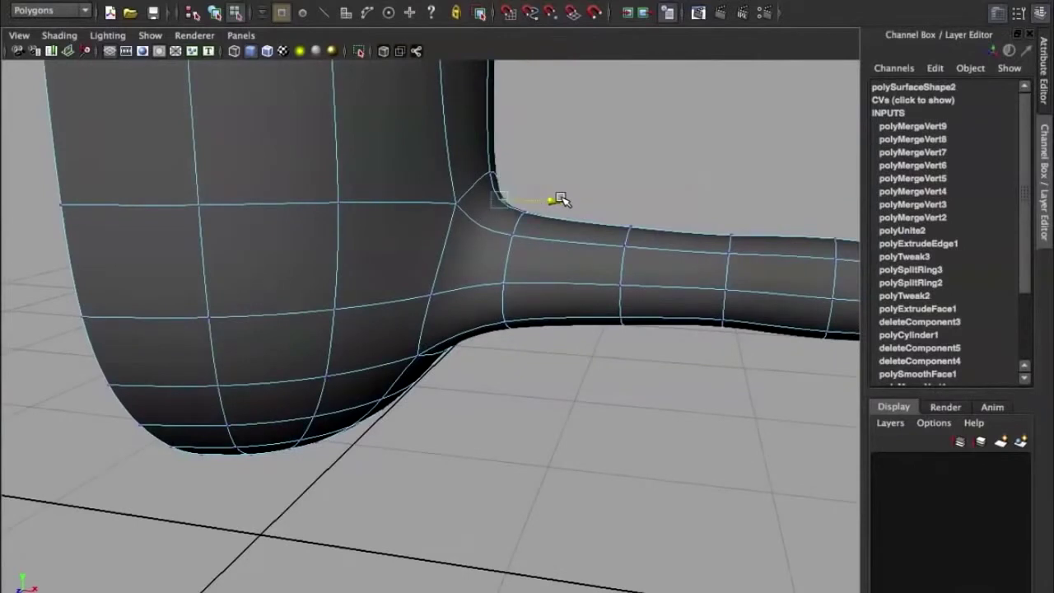
pyautogui.click(483, 206)
pyautogui.moveTo(441, 229); pyautogui.dragTo(481, 204, button='right')
pyautogui.scroll(-5, 513, 225)
pyautogui.keyDown('alt'); pyautogui.moveTo(512, 224); pyautogui.dragTo(457, 250); pyautogui.keyUp('alt')
pyautogui.scroll(-5, 546, 228)
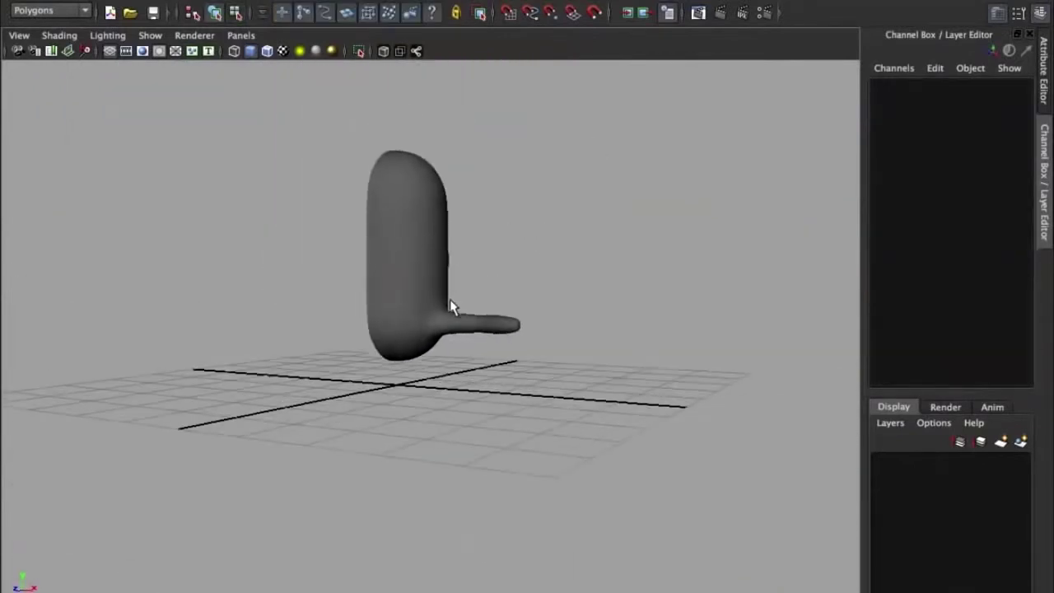
# Step: Select the arm's edge loop nearest the shoulder and rotate it to match the slope of the joint
pyautogui.click(457, 319)
pyautogui.scroll(10, 457, 317)
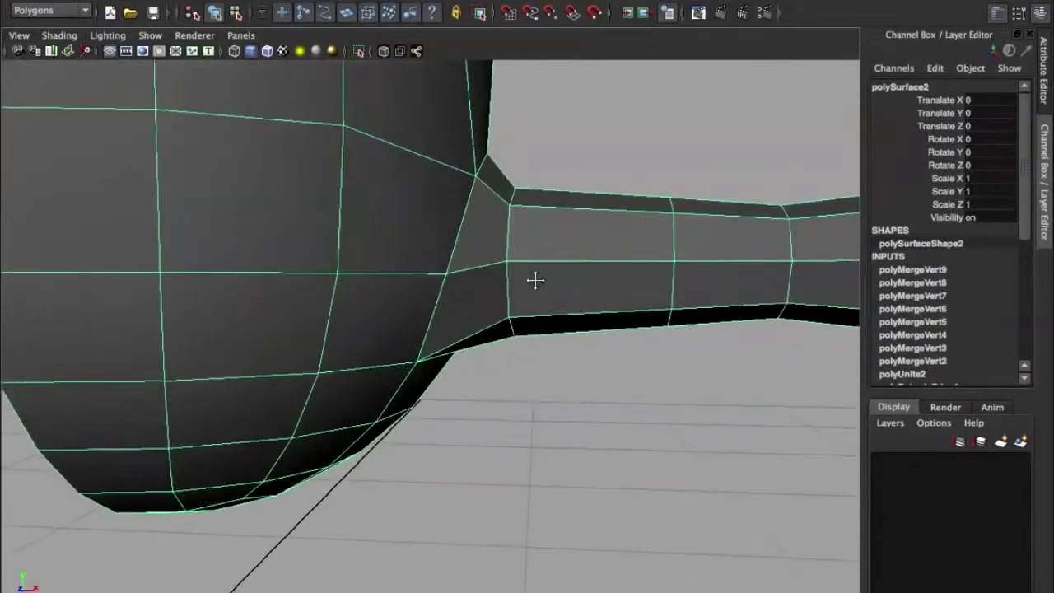
pyautogui.moveTo(464, 283); pyautogui.dragTo(475, 259, button='right')
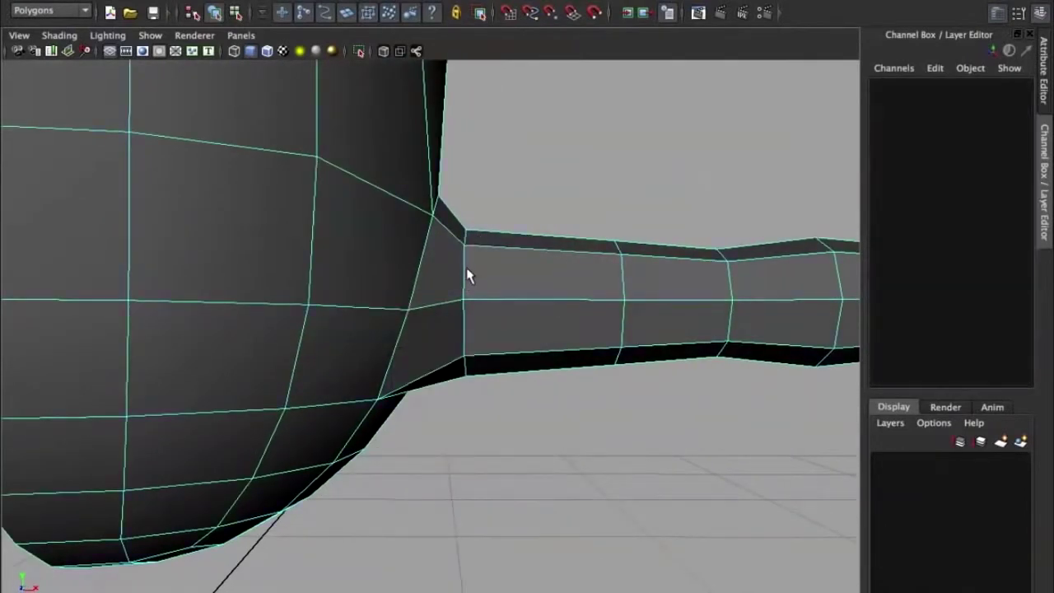
pyautogui.click(464, 280)
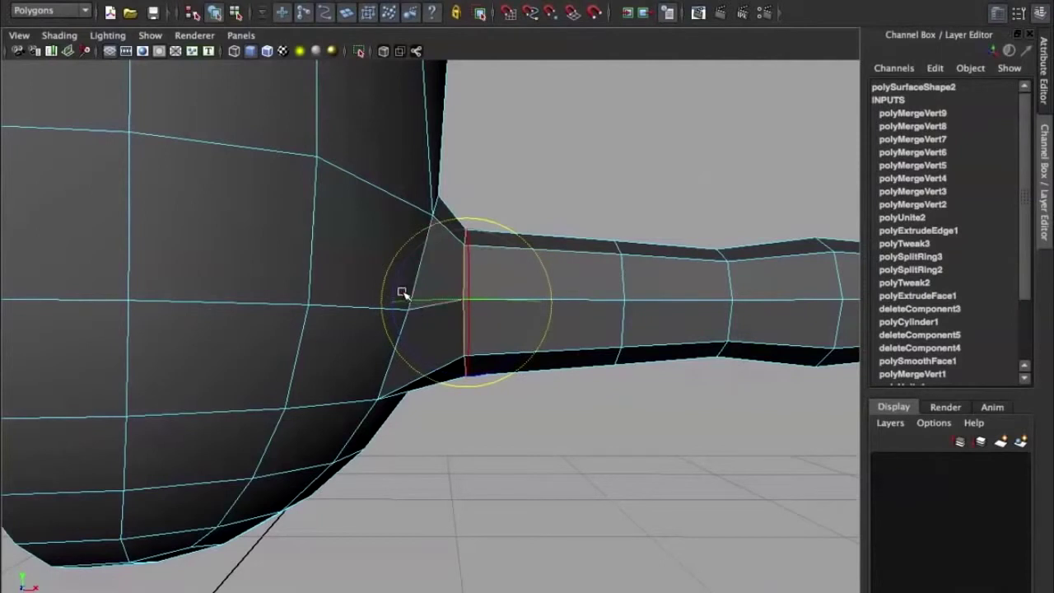
pyautogui.moveTo(392, 288); pyautogui.dragTo(466, 242)
pyautogui.press('w')
pyautogui.press('q')
# Step: Slide the tilted shoulder edge loop along the arm with the Slide Edge tool
pyautogui.keyDown('shift'); pyautogui.rightClick(481, 249); pyautogui.keyUp('shift')
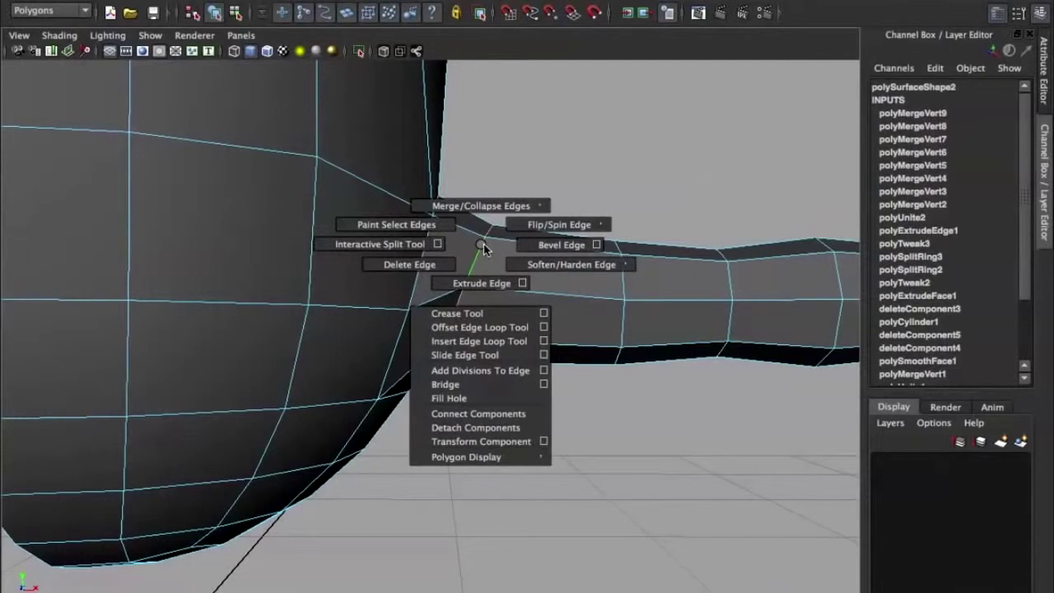
pyautogui.click(492, 359)
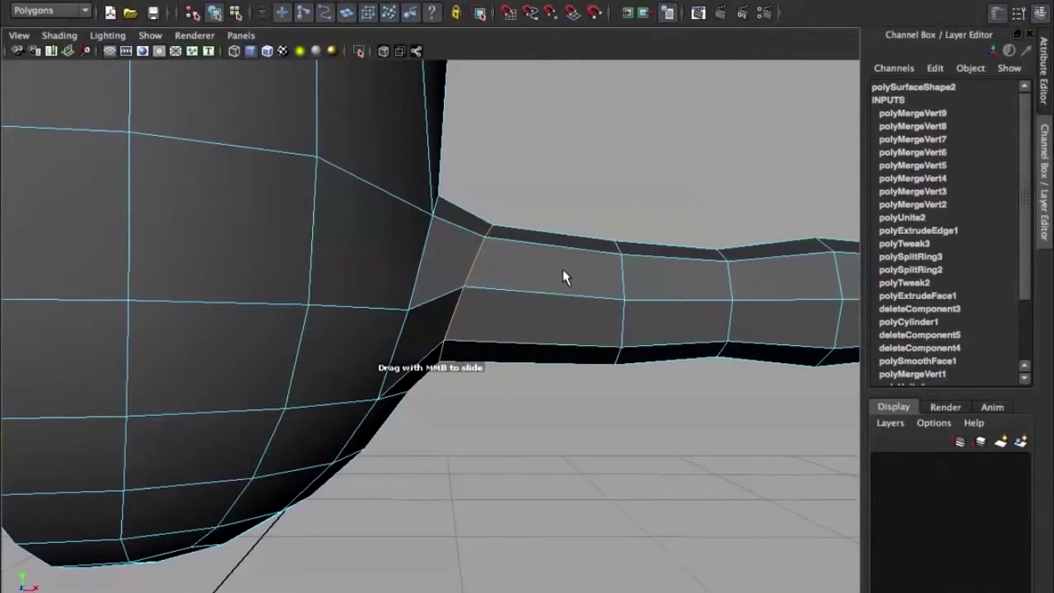
pyautogui.moveTo(564, 277); pyautogui.dragTo(527, 267, button='middle')
pyautogui.scroll(-4, 534, 266)
pyautogui.keyDown('alt'); pyautogui.moveTo(534, 266); pyautogui.dragTo(475, 301); pyautogui.keyUp('alt')
# Step: Insert an edge loop between the body and the tilted arm loop, and turn on smooth preview
pyautogui.moveTo(470, 299); pyautogui.dragTo(558, 277, button='right')
pyautogui.keyDown('alt'); pyautogui.moveTo(431, 302); pyautogui.dragTo(506, 289); pyautogui.keyUp('alt')
pyautogui.keyDown('shift'); pyautogui.moveTo(506, 285); pyautogui.dragTo(477, 323, button='right'); pyautogui.keyUp('shift')
pyautogui.moveTo(478, 323); pyautogui.dragTo(488, 253)
pyautogui.press('3')
pyautogui.click(499, 220)
pyautogui.moveTo(368, 275); pyautogui.dragTo(502, 203, button='right')
# Step: Inspect the smoothed body and shoulder joint from several angles
pyautogui.scroll(-8, 505, 203)
pyautogui.keyDown('alt'); pyautogui.moveTo(513, 211); pyautogui.dragTo(520, 239); pyautogui.keyUp('alt')
pyautogui.scroll(-2, 521, 239)
pyautogui.keyDown('alt'); pyautogui.moveTo(521, 238); pyautogui.dragTo(540, 300, button='middle'); pyautogui.keyUp('alt')
pyautogui.keyDown('alt'); pyautogui.moveTo(539, 300); pyautogui.dragTo(524, 270); pyautogui.keyUp('alt')
pyautogui.keyDown('alt'); pyautogui.moveTo(464, 367); pyautogui.dragTo(502, 486); pyautogui.keyUp('alt')
pyautogui.scroll(5, 518, 369)
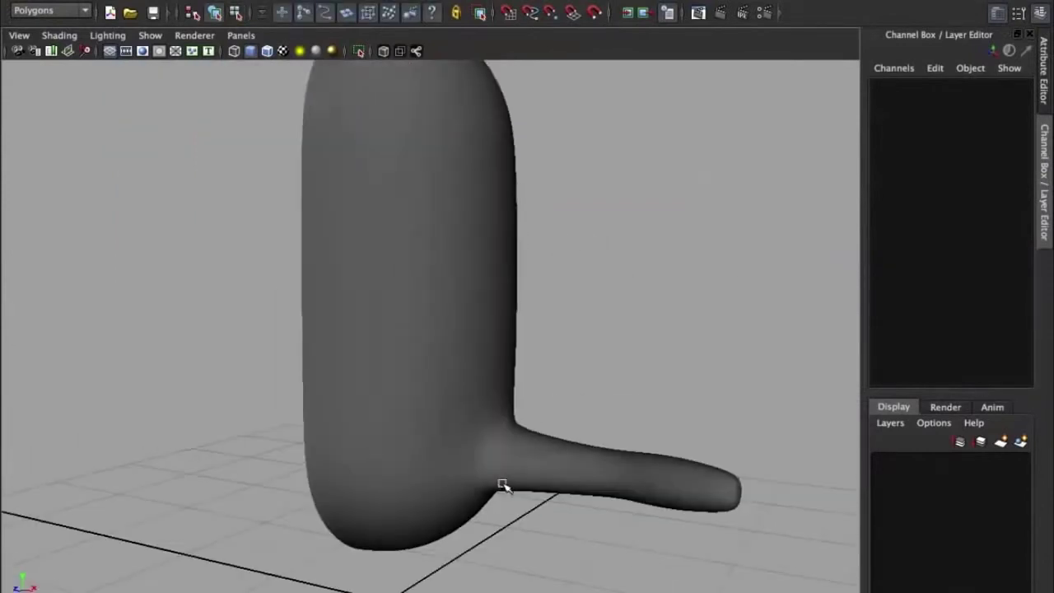
# Step: Show the mesh unsmoothed and insert another edge loop on the upper arm, just outside the shoulder loops
pyautogui.click(503, 485)
pyautogui.scroll(4, 499, 443)
pyautogui.keyDown('alt'); pyautogui.moveTo(499, 443); pyautogui.dragTo(459, 229, button='middle'); pyautogui.keyUp('alt')
pyautogui.press('1')
pyautogui.keyDown('alt'); pyautogui.moveTo(613, 271); pyautogui.dragTo(601, 275); pyautogui.keyUp('alt')
pyautogui.keyDown('shift'); pyautogui.moveTo(508, 281); pyautogui.dragTo(469, 298, button='right'); pyautogui.keyUp('shift')
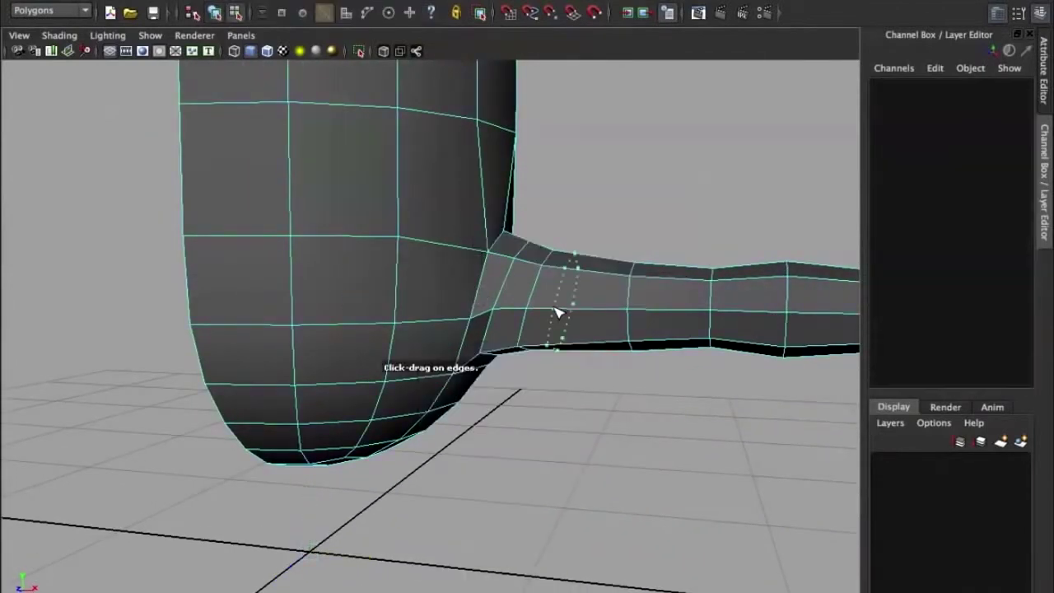
pyautogui.click(560, 313)
pyautogui.keyDown('alt'); pyautogui.moveTo(560, 313); pyautogui.dragTo(541, 299); pyautogui.keyUp('alt')
# Step: Adjust the upper arm's edge loops near the shoulder, rotating the newly inserted one to blend into the arm
pyautogui.doubleClick(546, 281)
pyautogui.press('e')
pyautogui.press('r')
pyautogui.press('w')
pyautogui.doubleClick(572, 298)
pyautogui.press('e')
pyautogui.moveTo(580, 229); pyautogui.dragTo(588, 236)
pyautogui.press('w')
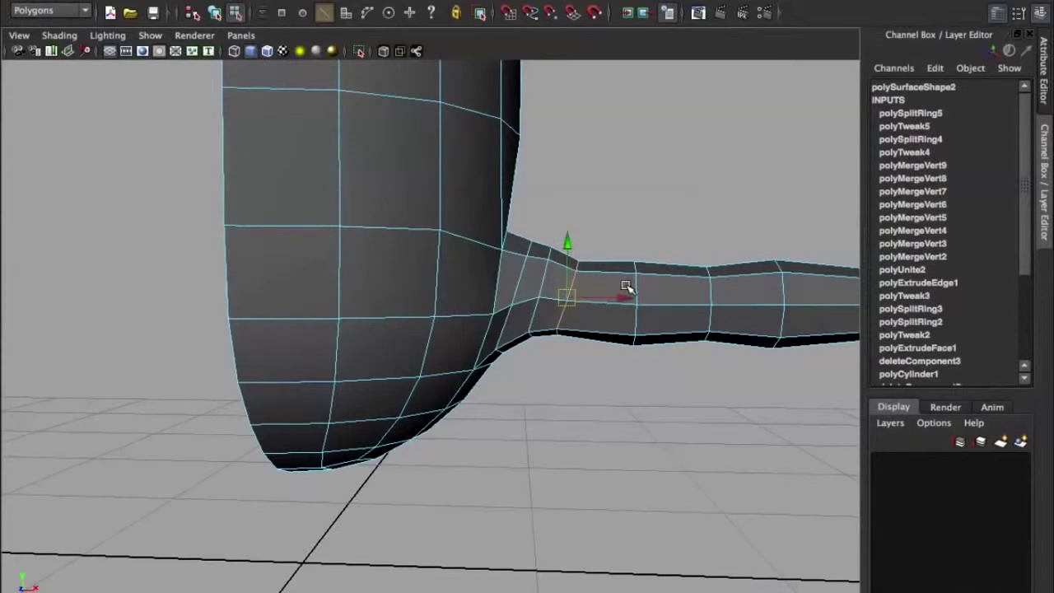
# Step: Select the next edge loop along the arm, tilt it slightly and adjust its position in smooth preview
pyautogui.moveTo(631, 284); pyautogui.dragTo(699, 287)
pyautogui.press('4')
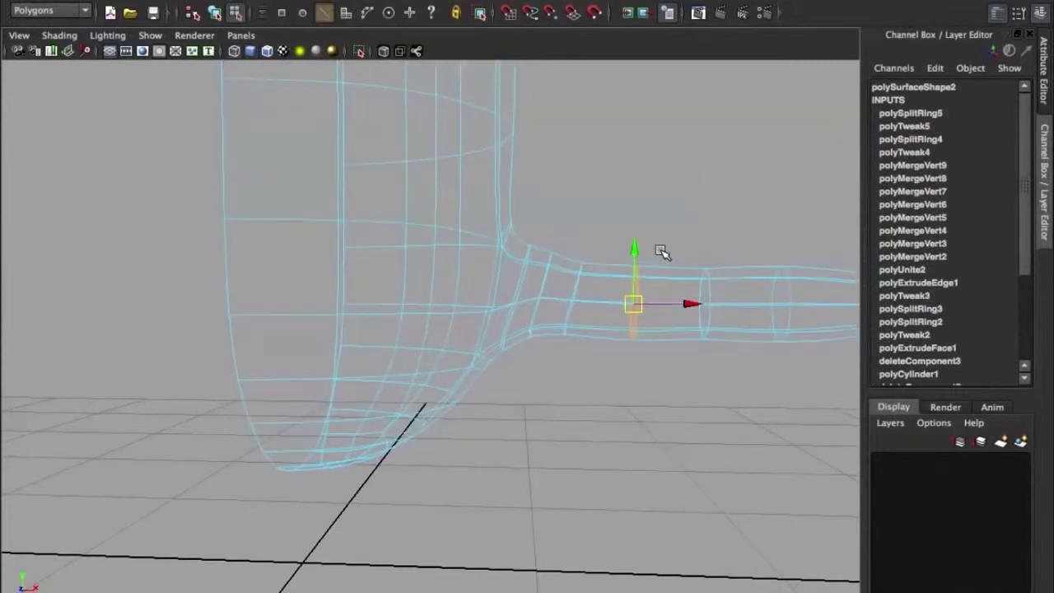
pyautogui.press('5')
pyautogui.press('e')
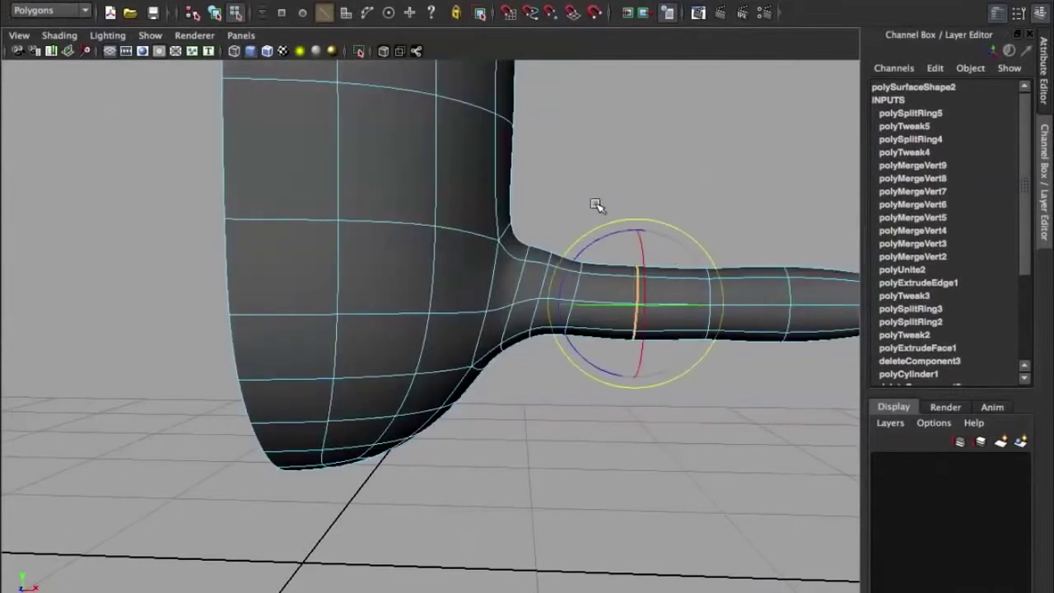
pyautogui.click(602, 235)
pyautogui.press('z')
pyautogui.moveTo(605, 236); pyautogui.dragTo(615, 238)
pyautogui.press('w')
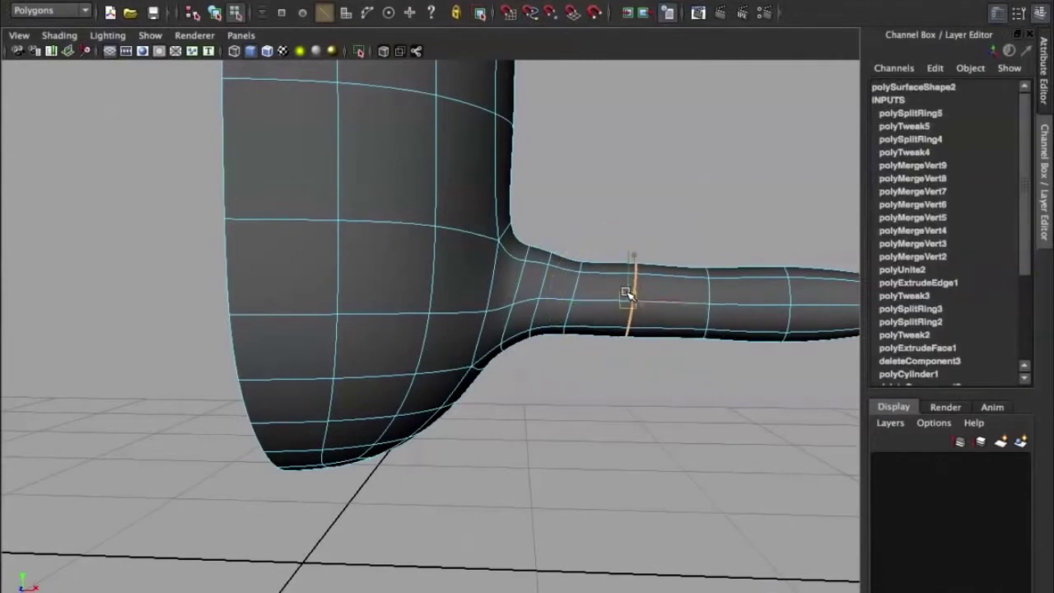
pyautogui.press('q')
# Step: Adjust the positions of the two edge loops on the outer half of the arm
pyautogui.keyDown('alt'); pyautogui.moveTo(668, 291); pyautogui.dragTo(584, 275, button='middle'); pyautogui.keyUp('alt')
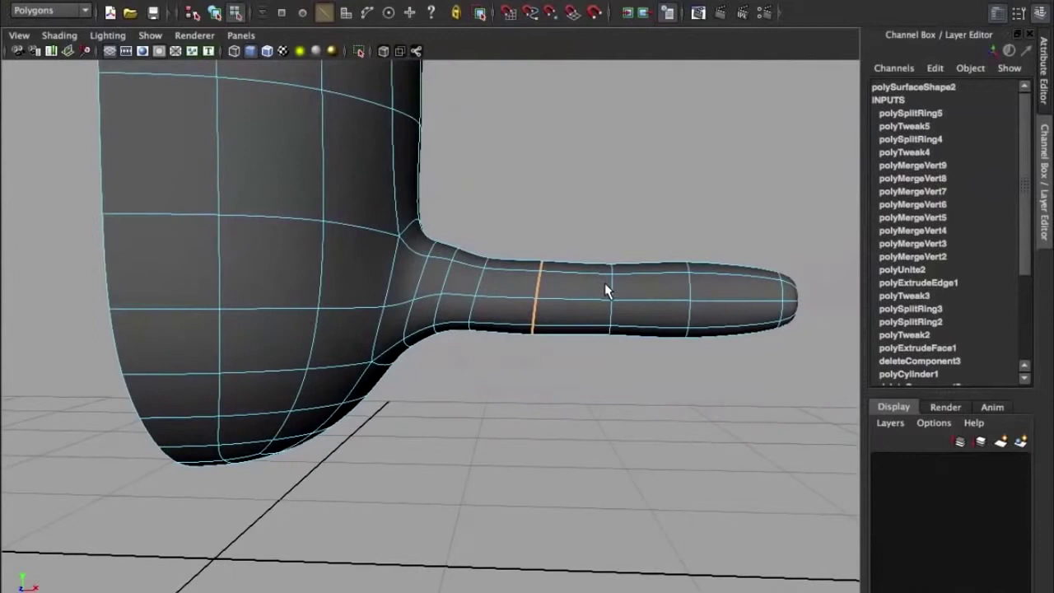
pyautogui.click(613, 289)
pyautogui.doubleClick(614, 295)
pyautogui.click(687, 278)
pyautogui.doubleClick(689, 283)
pyautogui.keyDown('alt'); pyautogui.moveTo(722, 298); pyautogui.dragTo(541, 253); pyautogui.keyUp('alt')
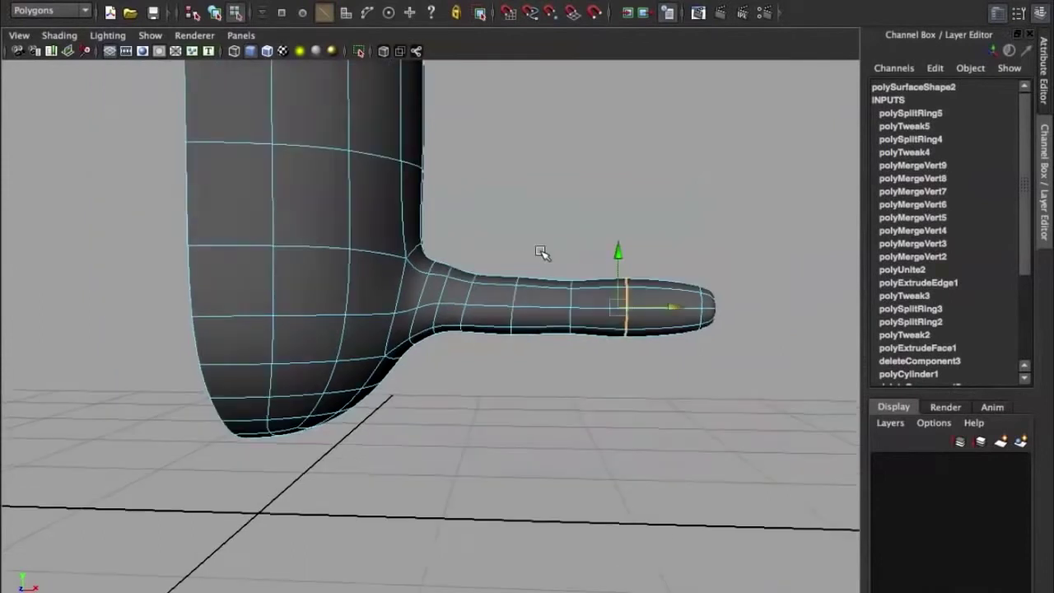
# Step: Duplicate the half body with its arm as a mirrored instance using Duplicate Special with Scale X -1
pyautogui.moveTo(453, 288); pyautogui.dragTo(520, 230, button='right')
pyautogui.keyDown('alt'); pyautogui.moveTo(522, 236); pyautogui.dragTo(555, 267); pyautogui.keyUp('alt')
pyautogui.click(492, 320)
pyautogui.keyDown('alt'); pyautogui.moveTo(491, 321); pyautogui.dragTo(598, 315); pyautogui.keyUp('alt')
pyautogui.click(598, 315)
pyautogui.keyDown('alt'); pyautogui.moveTo(504, 332); pyautogui.dragTo(540, 328); pyautogui.keyUp('alt')
pyautogui.click(516, 305)
pyautogui.keyDown('alt'); pyautogui.moveTo(516, 306); pyautogui.dragTo(497, 288, button='right'); pyautogui.keyUp('alt')
pyautogui.keyDown('alt'); pyautogui.moveTo(497, 289); pyautogui.dragTo(494, 340, button='middle'); pyautogui.keyUp('alt')
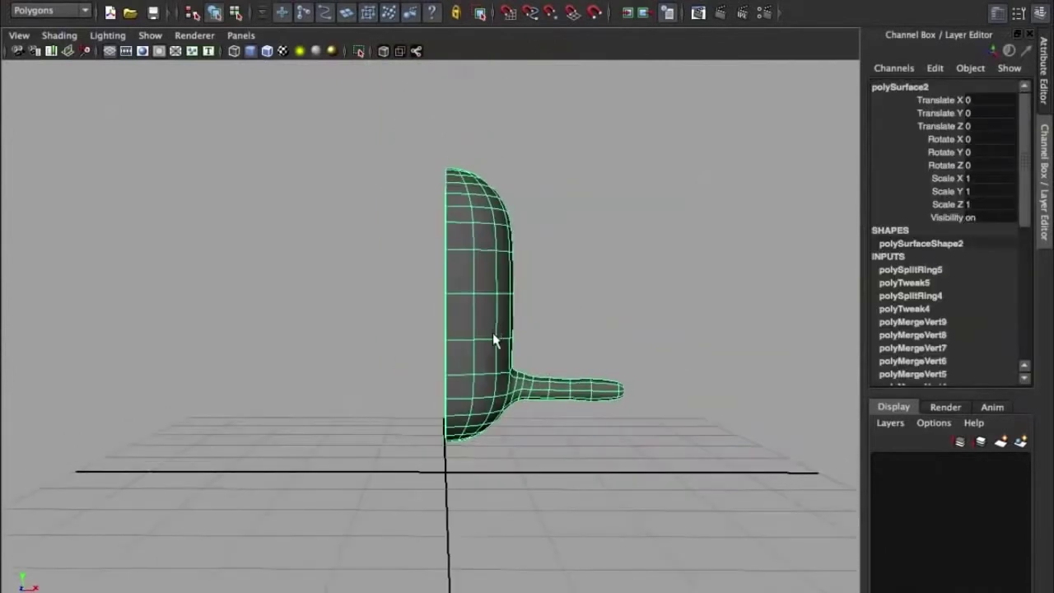
pyautogui.click(132, 0)
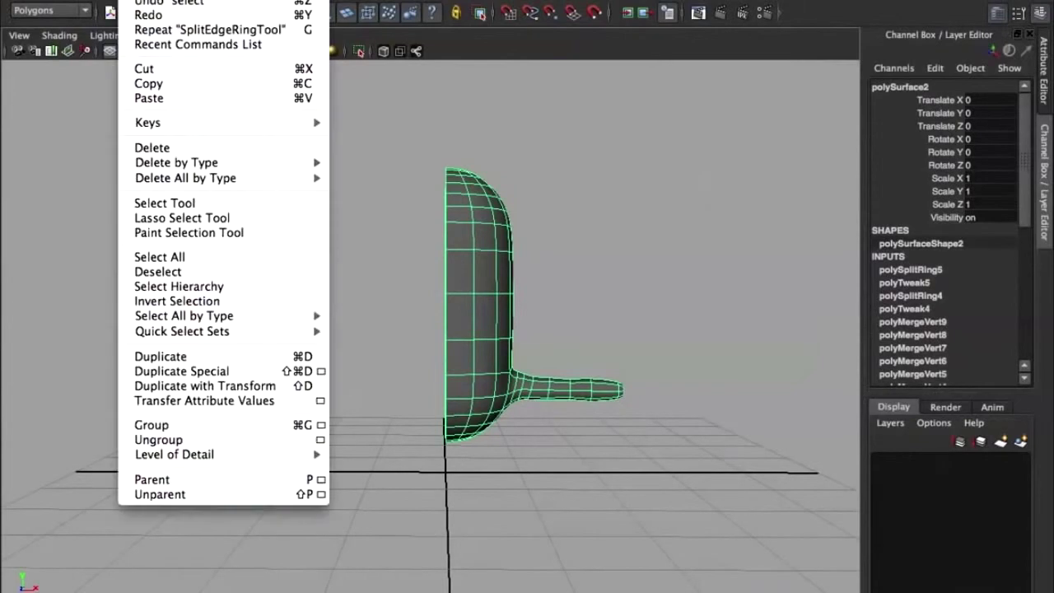
pyautogui.click(322, 371)
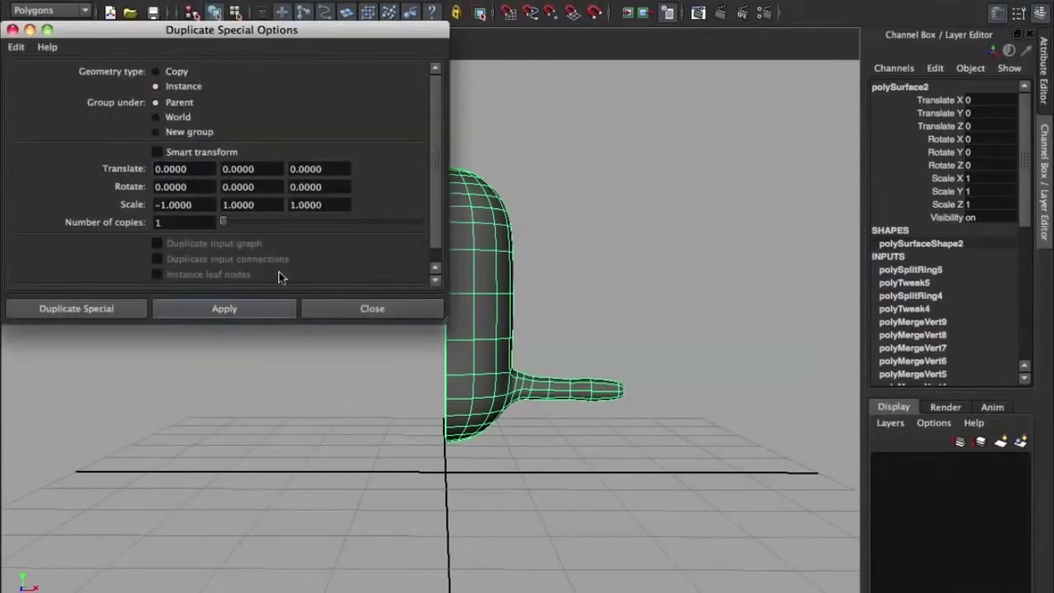
pyautogui.click(386, 307)
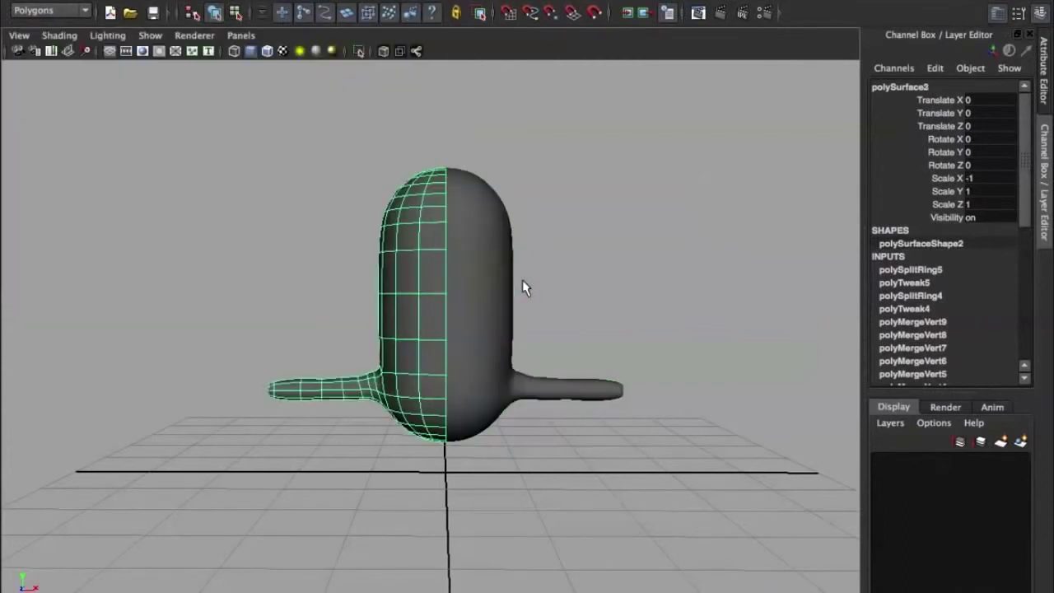
# Step: Deselect the mirrored half and inspect the whole body with both arms from several angles
pyautogui.click(569, 280)
pyautogui.moveTo(532, 298)
pyautogui.keyDown('alt'); pyautogui.mouseDown()
pyautogui.moveTo(680, 312)
pyautogui.moveTo(546, 308)
pyautogui.moveTo(482, 242)
pyautogui.moveTo(626, 311)
pyautogui.moveTo(493, 327)
pyautogui.moveTo(568, 346)
pyautogui.moveTo(478, 302)
pyautogui.moveTo(520, 297)
pyautogui.mouseUp(); pyautogui.keyUp('alt')
pyautogui.scroll(3, 565, 339)
pyautogui.keyDown('alt'); pyautogui.moveTo(565, 340); pyautogui.dragTo(534, 385); pyautogui.keyUp('alt')
pyautogui.scroll(-4, 544, 376)
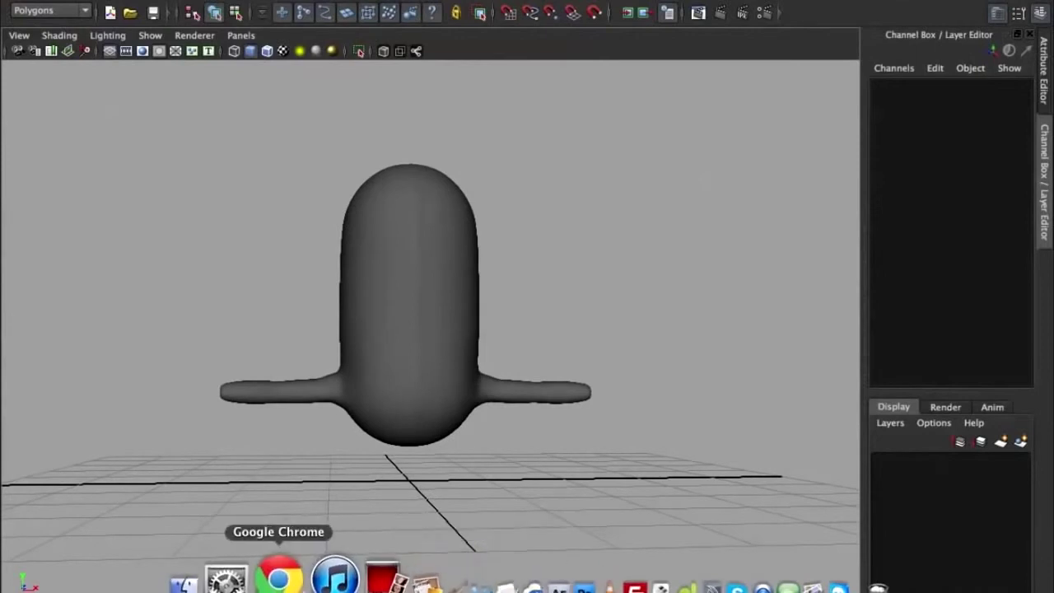
# Step: Switch to Google Chrome and examine the despicable_me_2_minions-HD.jpg reference at several zoom levels, from goggles down to gloves and shoes
pyautogui.click(282, 579)
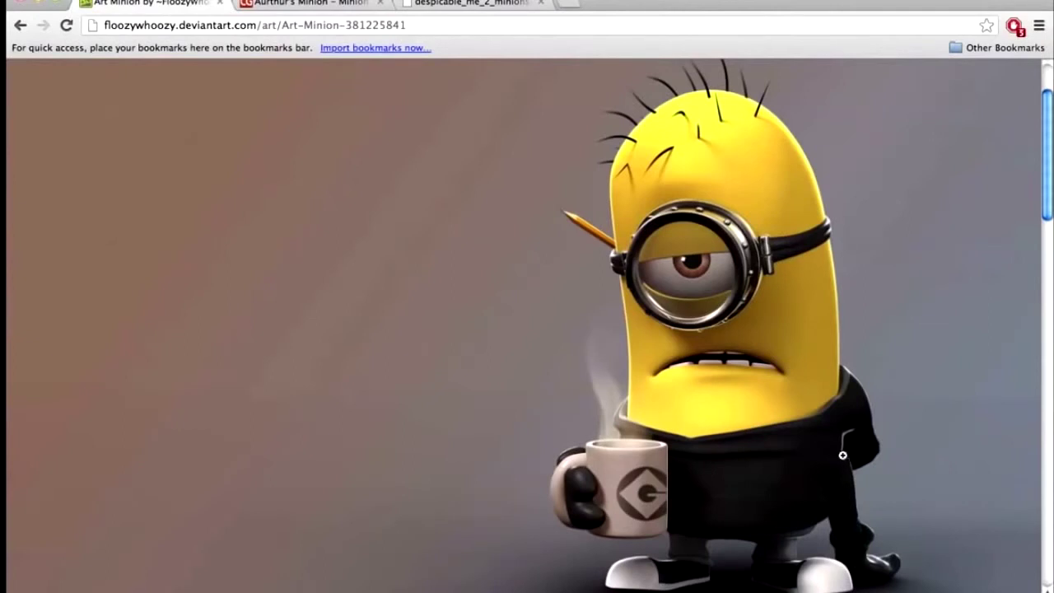
pyautogui.click(467, 3)
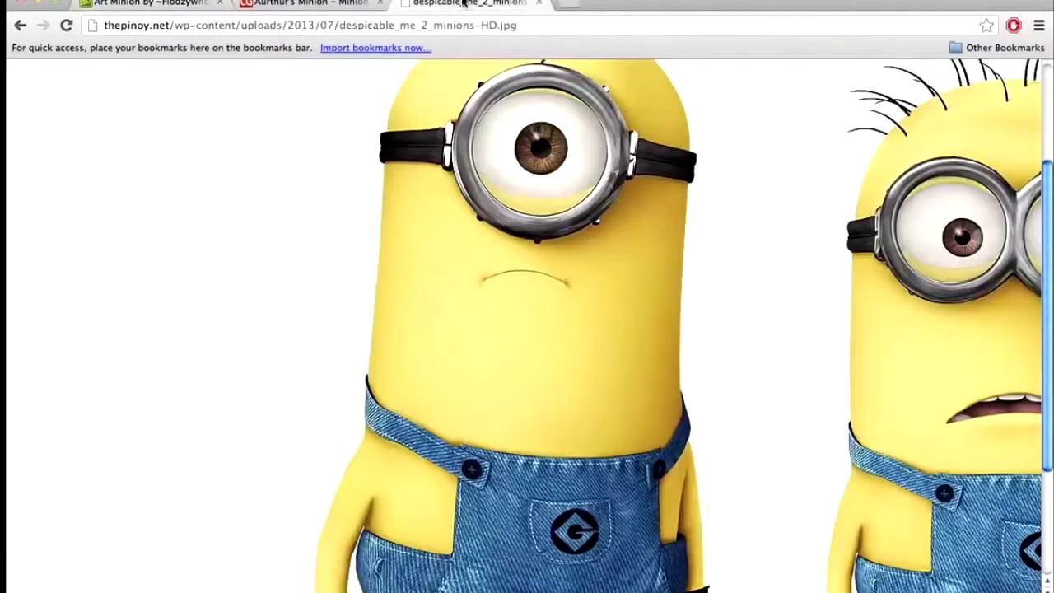
pyautogui.click(660, 459)
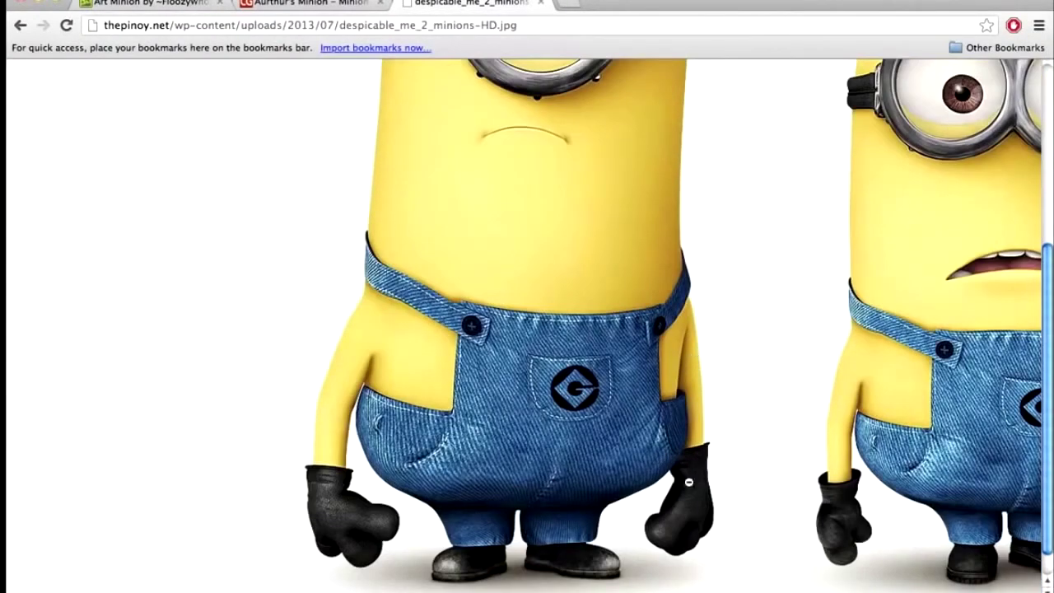
pyautogui.scroll(4, 673, 346)
pyautogui.scroll(-1, 672, 345)
pyautogui.press('super+minus')
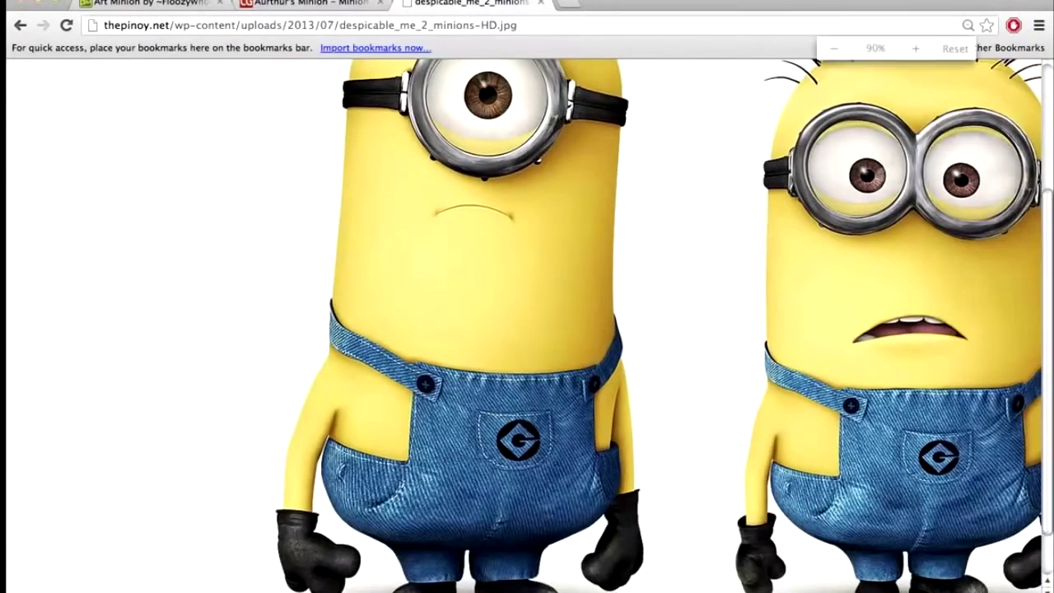
pyautogui.press('super+minus')
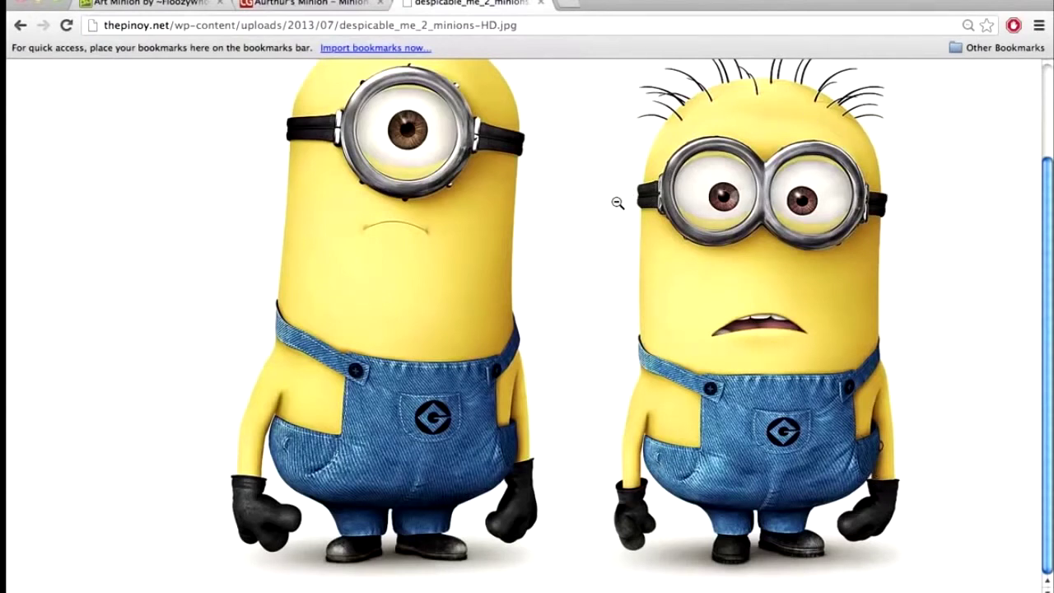
pyautogui.click(615, 281)
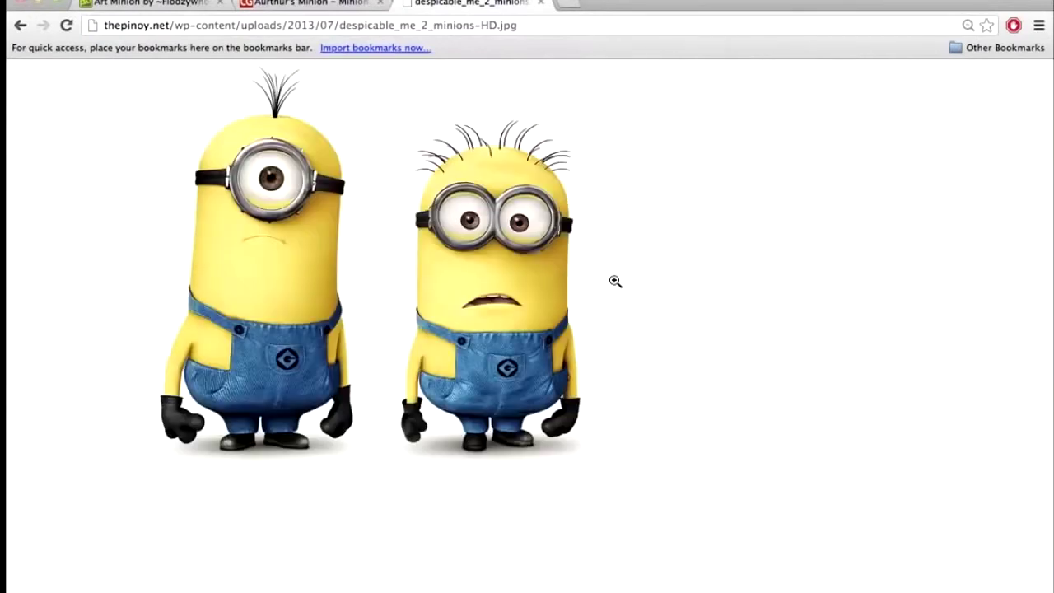
pyautogui.click(499, 257)
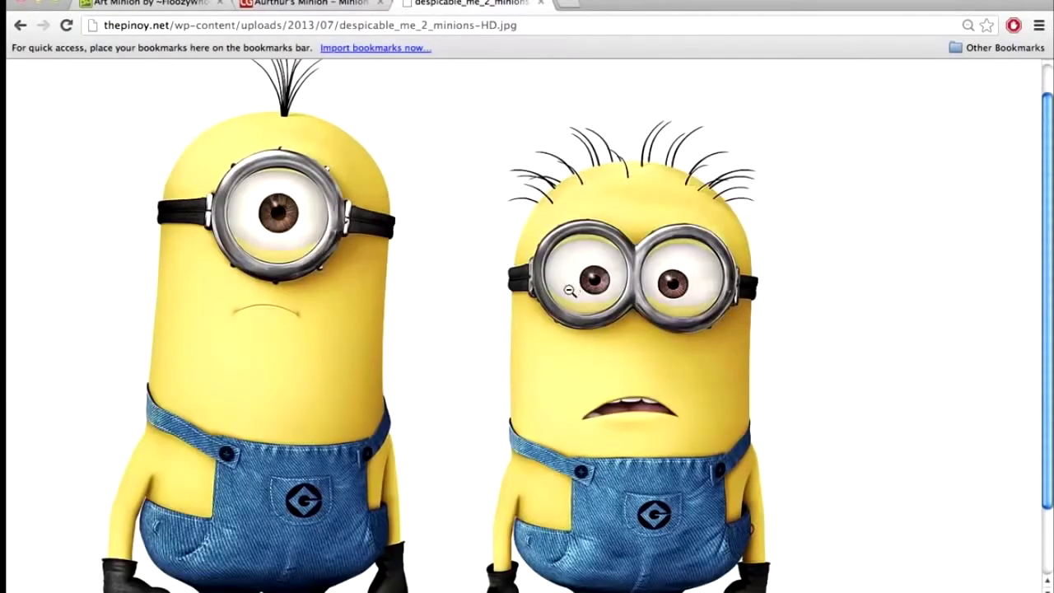
# Step: Check the arms, gloves and shoes in the minion reference image and switch back to Maya
pyautogui.scroll(-2, 569, 290)
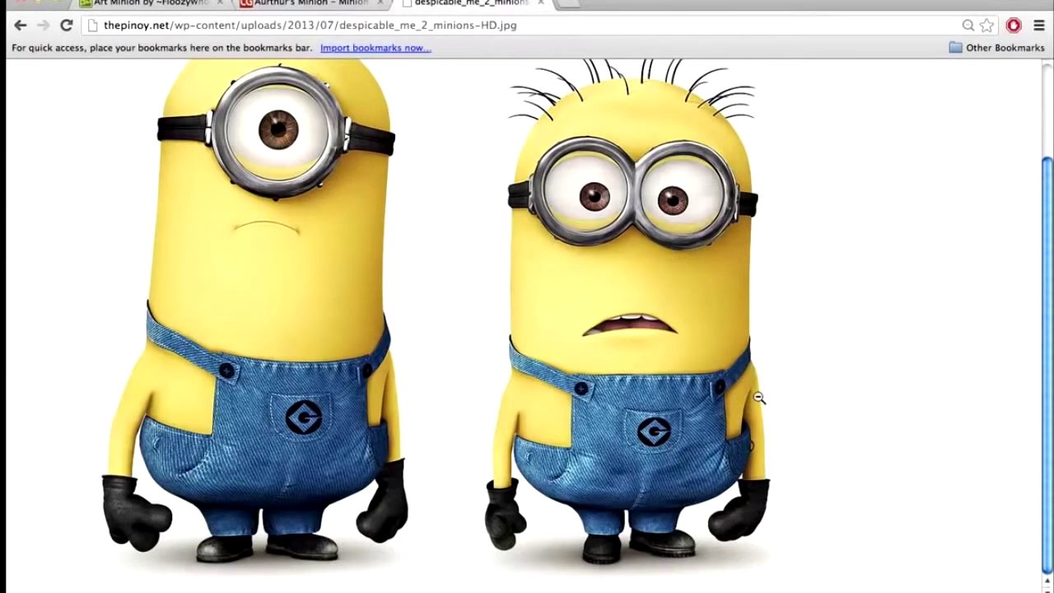
pyautogui.moveTo(505, 581)
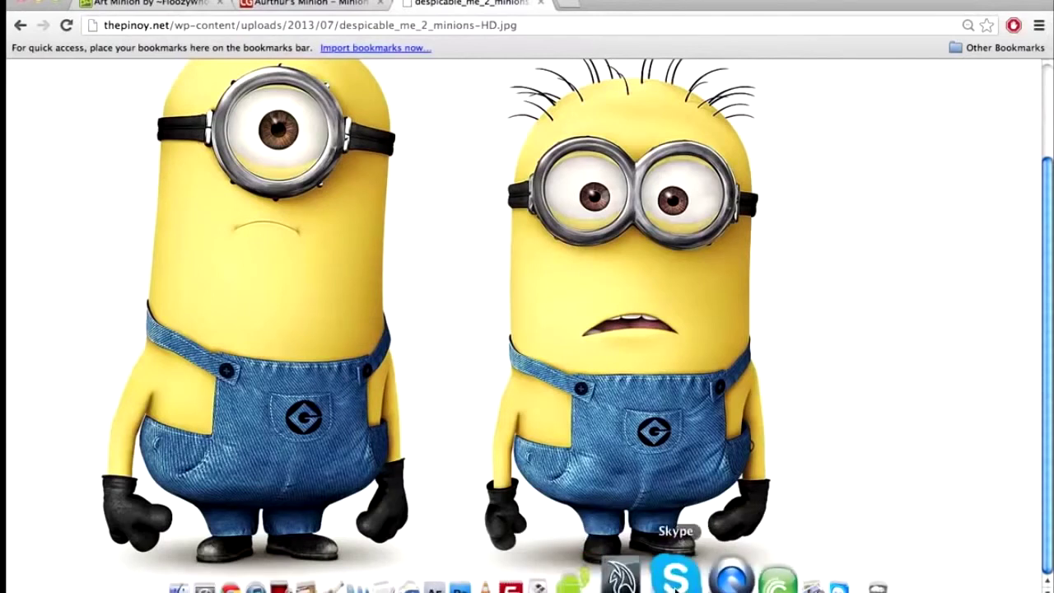
pyautogui.click(659, 580)
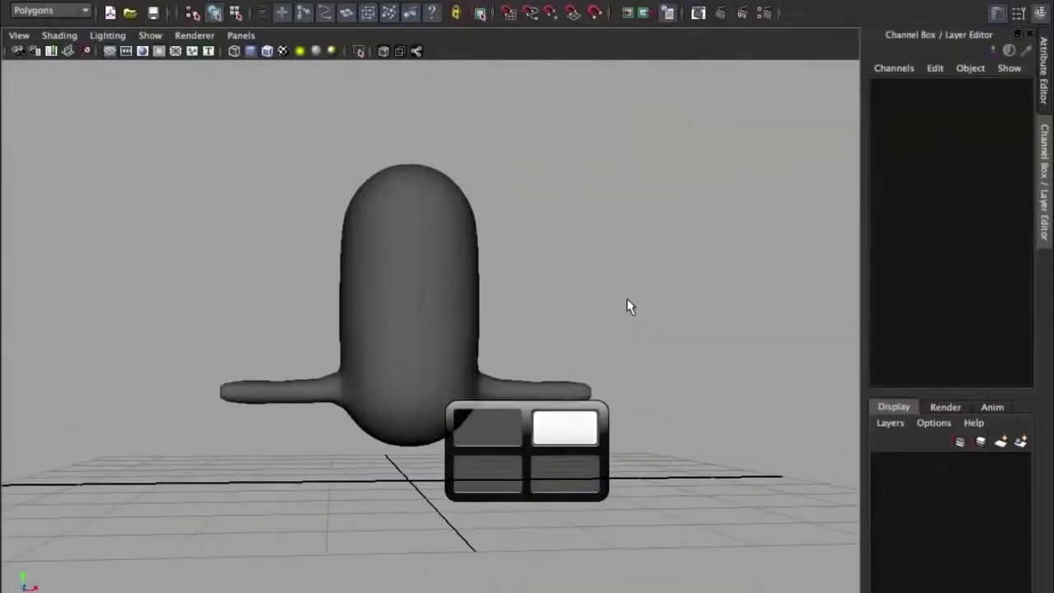
# Step: Raise the face on top of the shoulder with soft selection to smooth the transition between arm and body
pyautogui.scroll(5, 569, 368)
pyautogui.click(549, 459)
pyautogui.keyDown('alt'); pyautogui.moveTo(549, 459); pyautogui.dragTo(559, 365, button='middle'); pyautogui.keyUp('alt')
pyautogui.moveTo(551, 342); pyautogui.dragTo(567, 337, button='right')
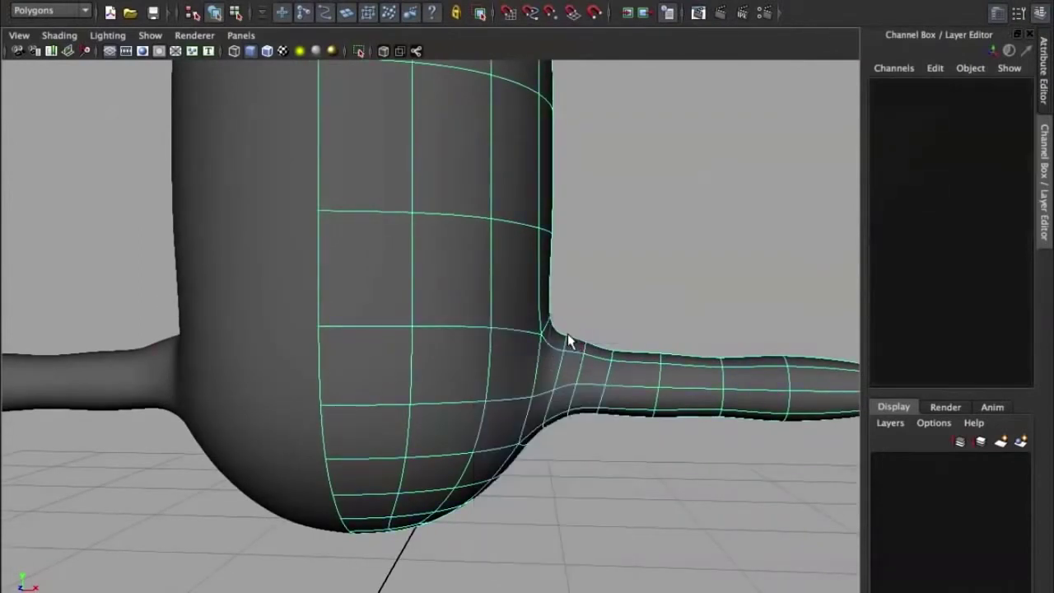
pyautogui.press('b')
pyautogui.press('w')
pyautogui.moveTo(578, 342); pyautogui.dragTo(587, 333)
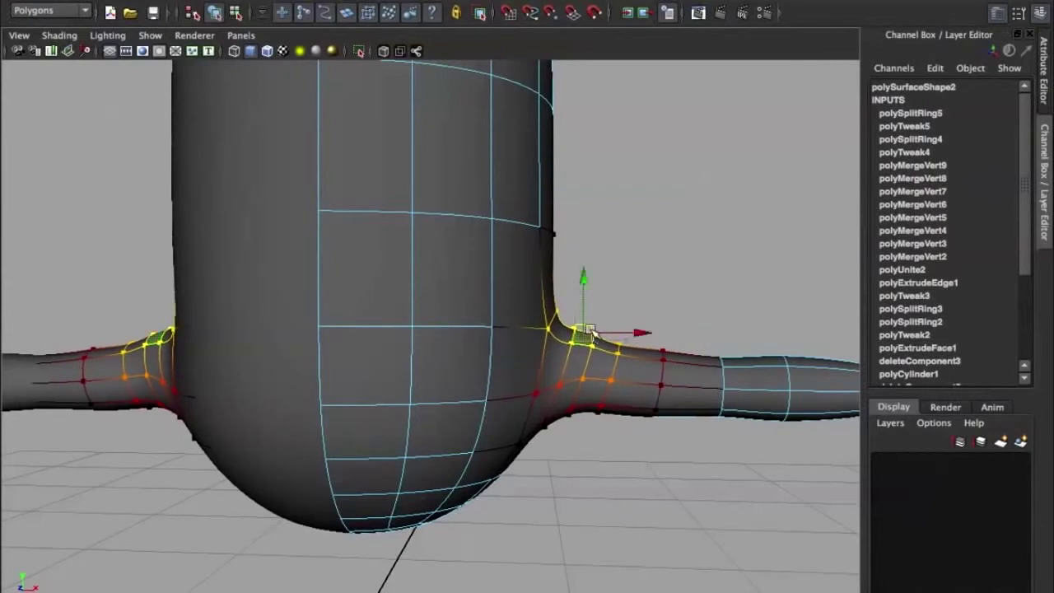
pyautogui.moveTo(547, 317); pyautogui.dragTo(642, 295, button='right')
pyautogui.click(657, 265)
pyautogui.scroll(-5, 658, 264)
pyautogui.keyDown('alt'); pyautogui.moveTo(567, 305); pyautogui.dragTo(541, 311); pyautogui.keyUp('alt')
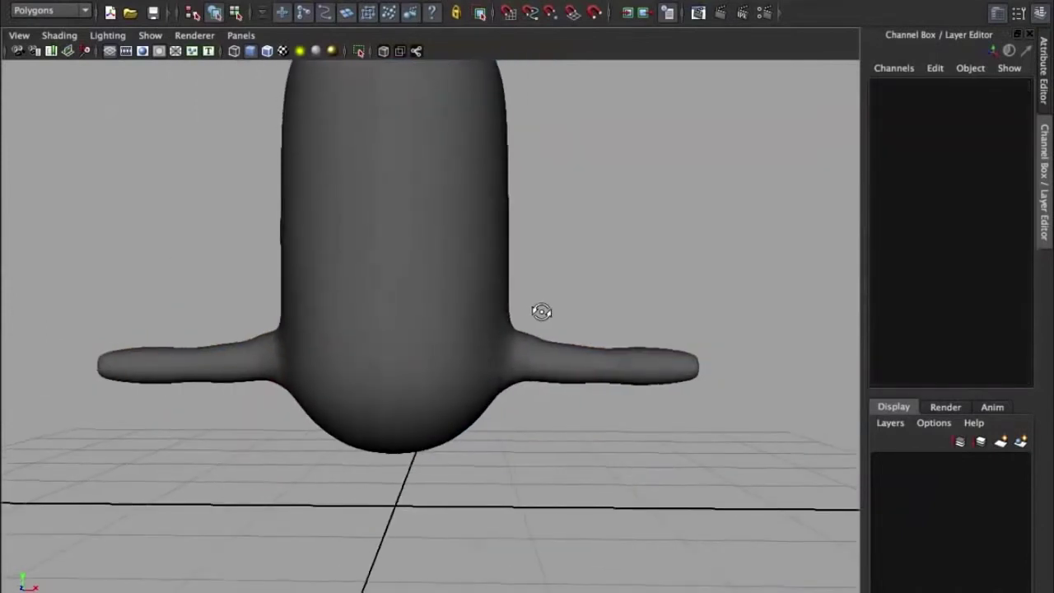
# Step: Shift the horizontal edge loop around the middle of the body along the depth axis using soft selection
pyautogui.scroll(-3, 517, 361)
pyautogui.keyDown('alt'); pyautogui.moveTo(466, 354); pyautogui.dragTo(523, 287); pyautogui.keyUp('alt')
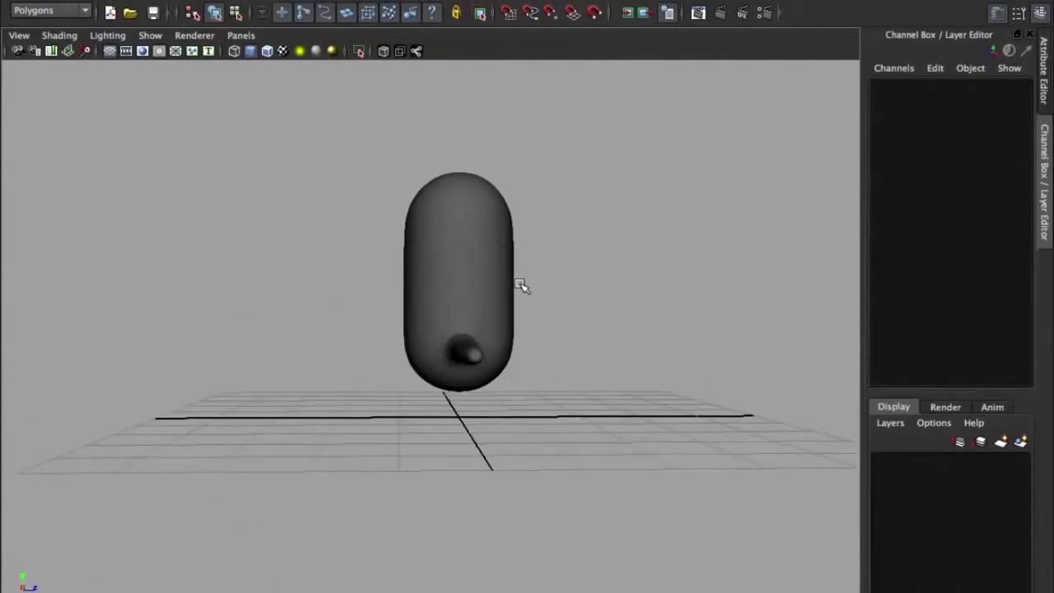
pyautogui.click(522, 280)
pyautogui.scroll(5, 522, 275)
pyautogui.moveTo(475, 233); pyautogui.dragTo(478, 201, button='right')
pyautogui.doubleClick(472, 224)
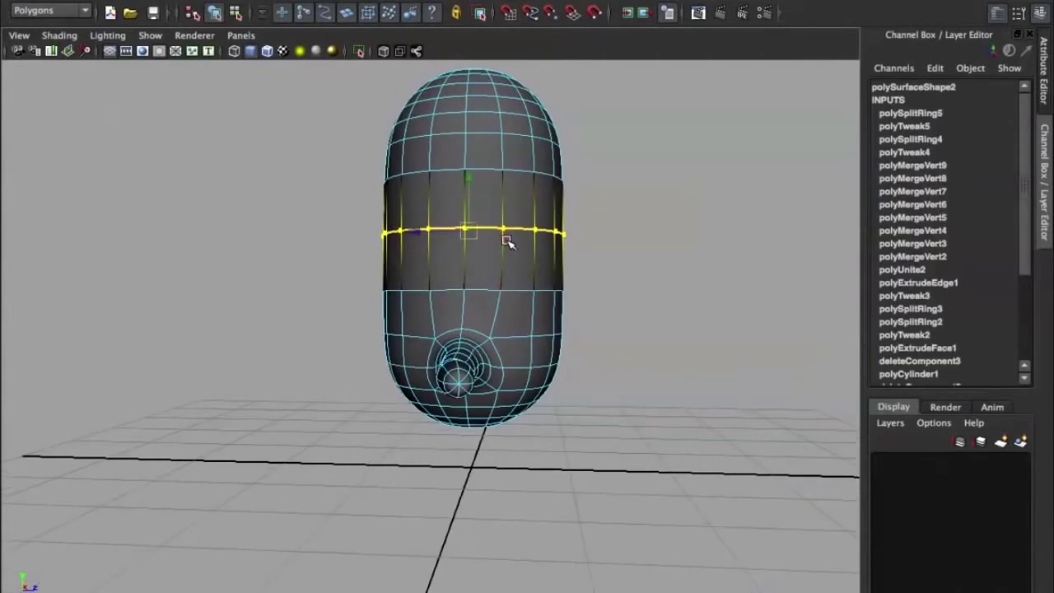
pyautogui.press('b')
pyautogui.moveTo(470, 184); pyautogui.dragTo(404, 228)
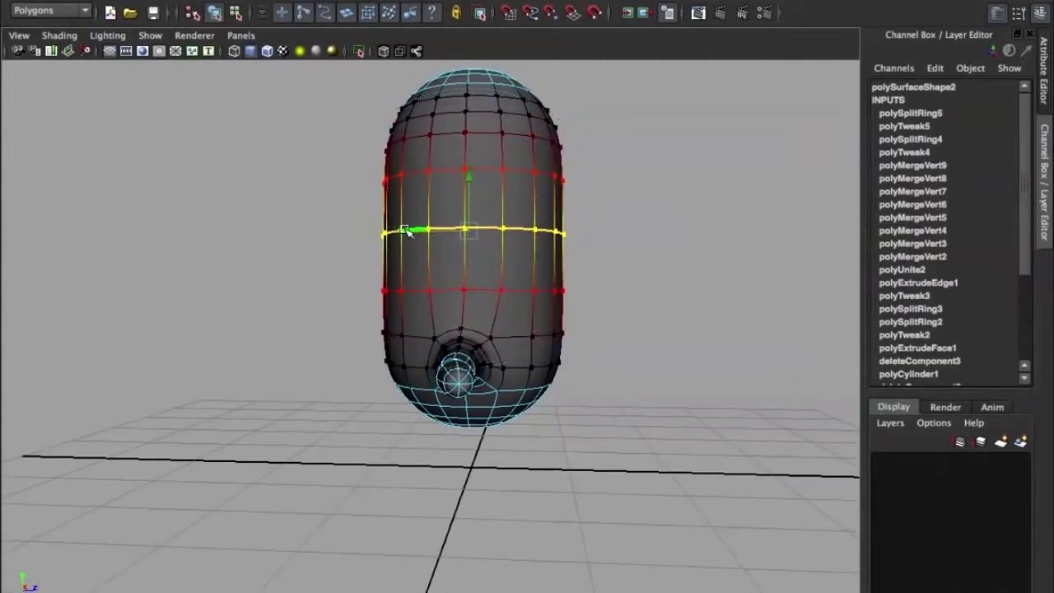
pyautogui.click(635, 198)
pyautogui.moveTo(489, 207); pyautogui.dragTo(544, 175, button='right')
pyautogui.keyDown('alt'); pyautogui.moveTo(545, 175); pyautogui.dragTo(558, 170); pyautogui.keyUp('alt')
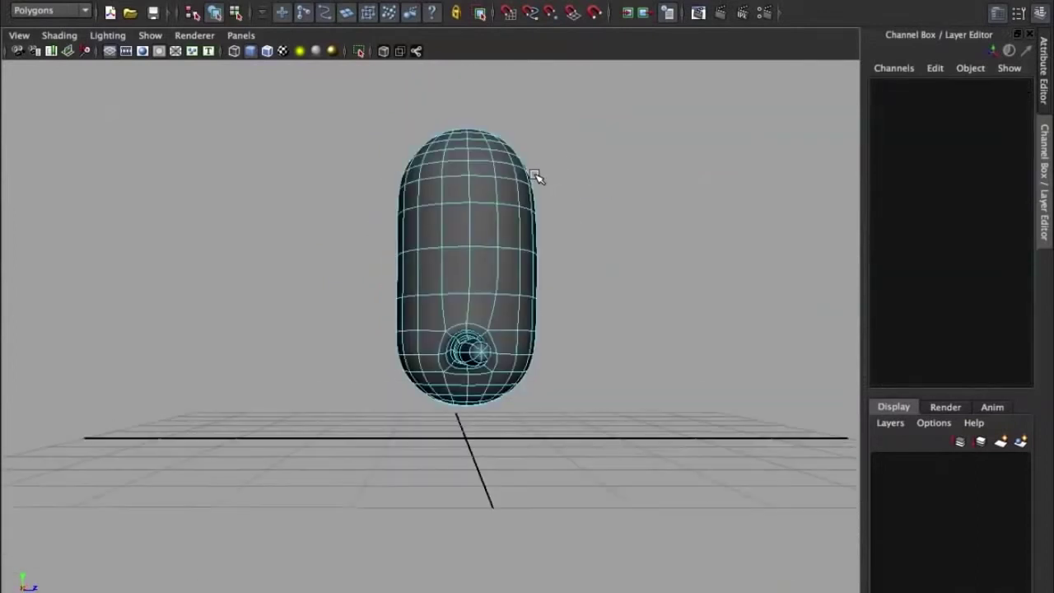
pyautogui.moveTo(454, 247); pyautogui.dragTo(452, 221, button='right')
pyautogui.moveTo(417, 248); pyautogui.dragTo(421, 249)
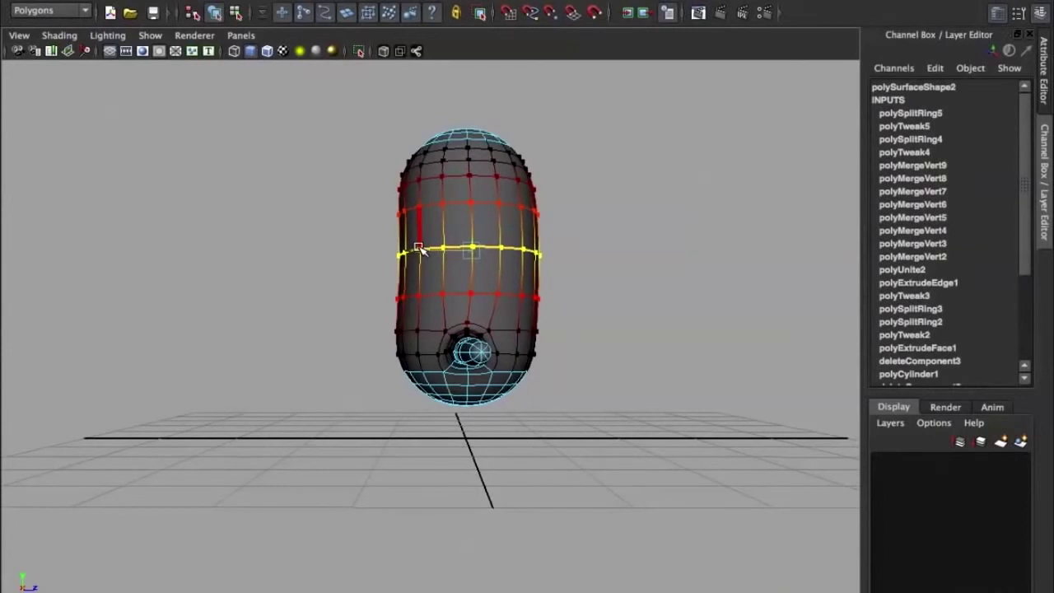
# Step: Select the faces of the upper body and rotate them slightly in the side view with soft selection
pyautogui.moveTo(430, 219); pyautogui.dragTo(433, 252, button='right')
pyautogui.moveTo(365, 94); pyautogui.dragTo(651, 218)
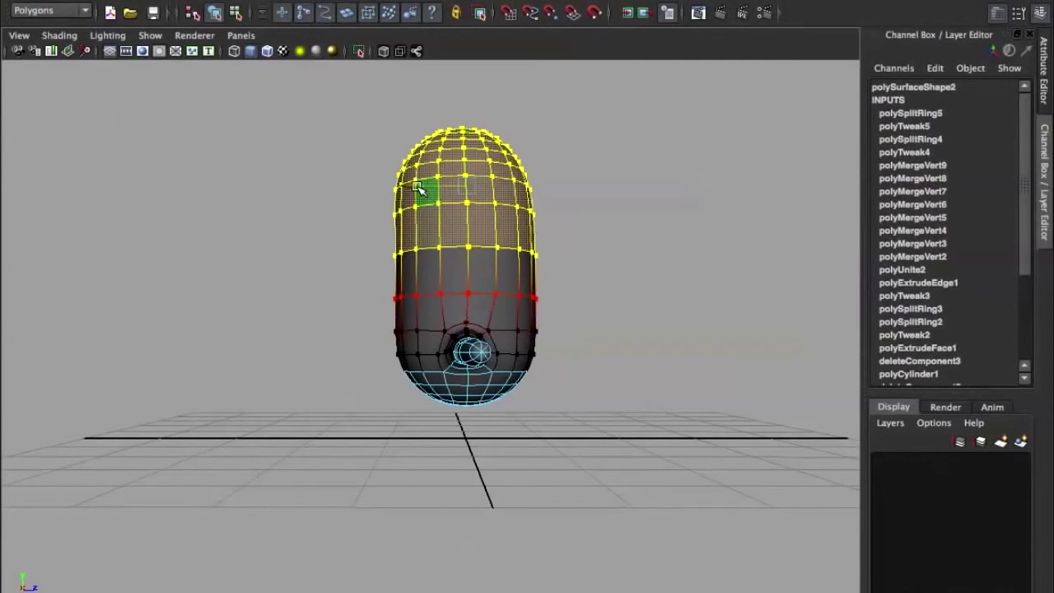
pyautogui.press('e')
pyautogui.moveTo(408, 220); pyautogui.dragTo(404, 224)
pyautogui.click(569, 212)
pyautogui.moveTo(474, 211); pyautogui.dragTo(549, 174, button='right')
pyautogui.moveTo(581, 172)
pyautogui.keyDown('alt'); pyautogui.mouseDown()
pyautogui.moveTo(555, 188)
pyautogui.moveTo(592, 168)
pyautogui.moveTo(576, 163)
pyautogui.mouseUp(); pyautogui.keyUp('alt')
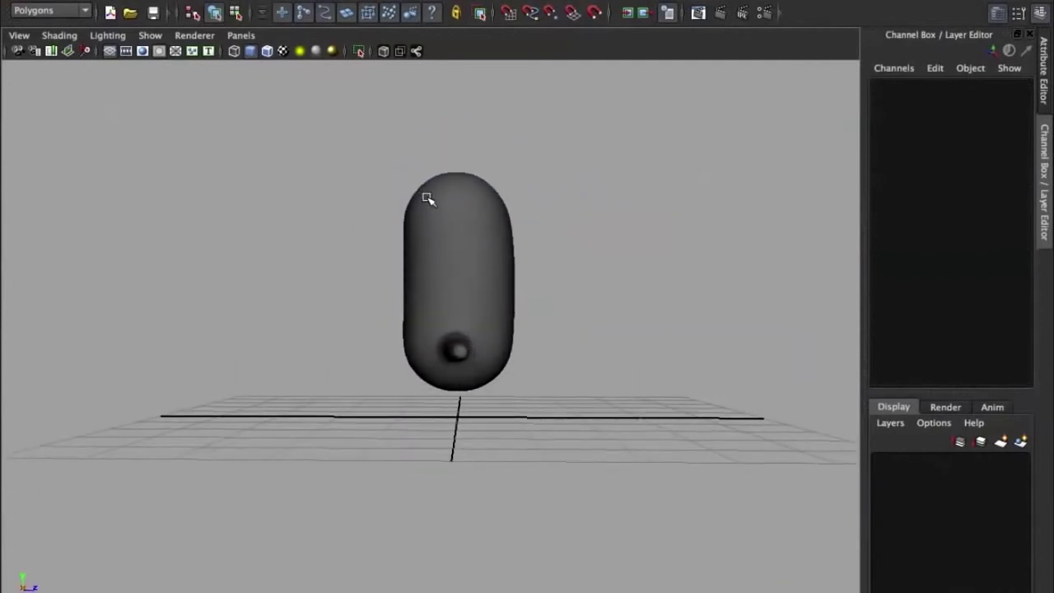
# Step: Select all faces of the half body, tilt them slightly and adjust their position along the depth axis
pyautogui.keyDown('alt'); pyautogui.moveTo(501, 172); pyautogui.dragTo(274, 206); pyautogui.keyUp('alt')
pyautogui.scroll(3, 402, 245)
pyautogui.click(367, 207)
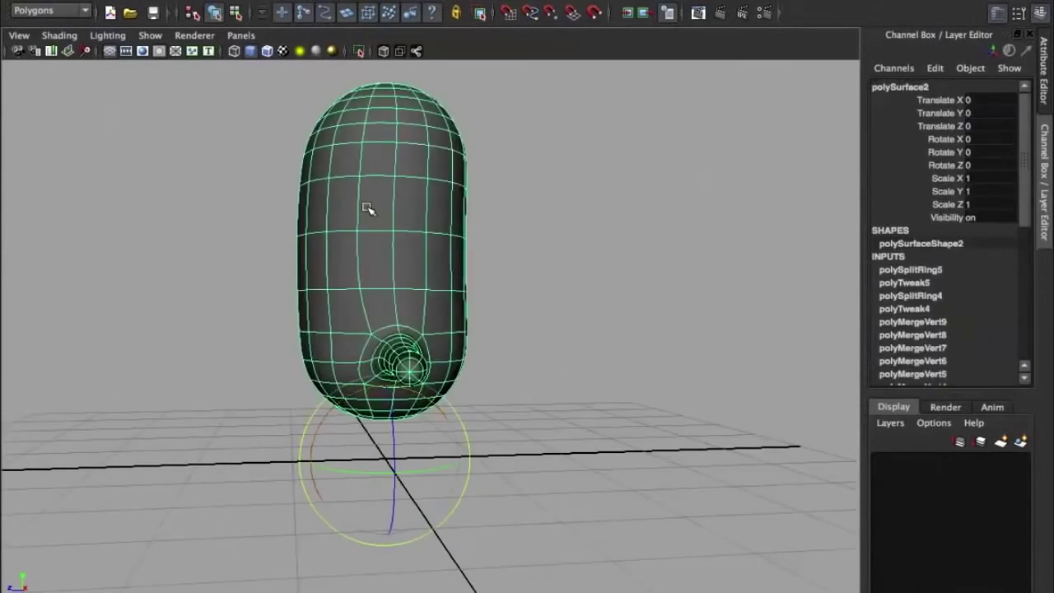
pyautogui.moveTo(367, 200); pyautogui.dragTo(365, 236, button='right')
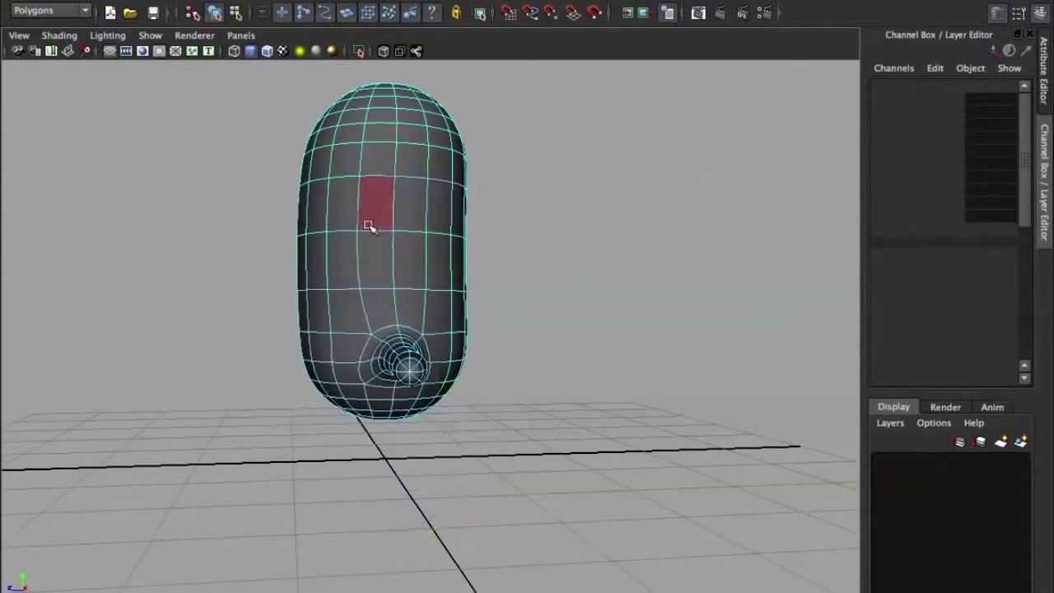
pyautogui.click(365, 243)
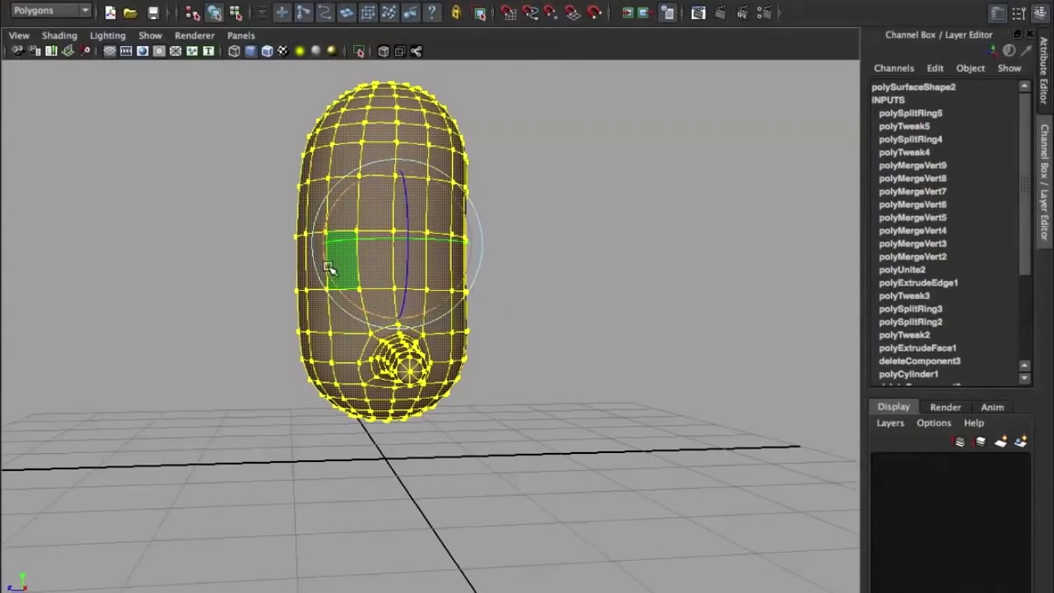
pyautogui.moveTo(330, 268); pyautogui.dragTo(329, 266)
pyautogui.press('w')
pyautogui.click(362, 239)
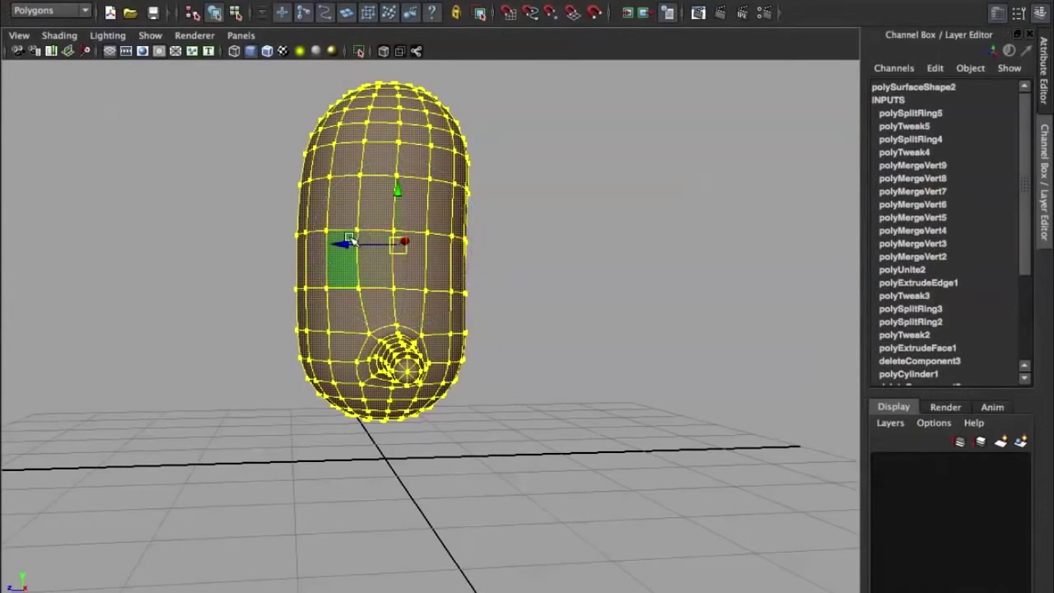
pyautogui.click(412, 268)
pyautogui.click(573, 234)
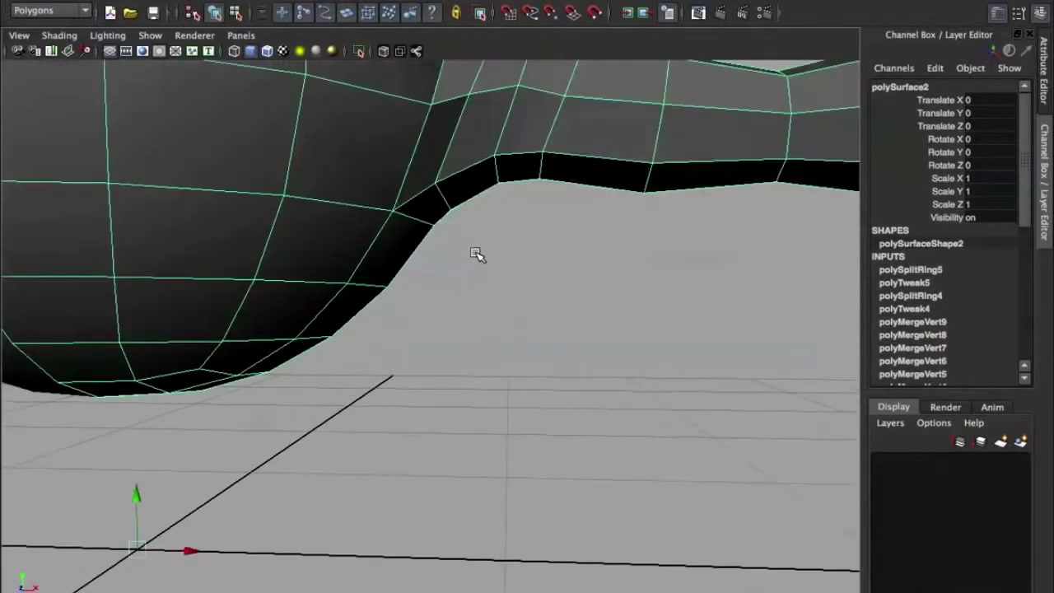
# Step: Raise the underarm edge where the arm meets the body, using a smaller soft-selection falloff
pyautogui.moveTo(423, 159); pyautogui.dragTo(420, 118, button='right')
pyautogui.doubleClick(439, 224)
pyautogui.scroll(-5, 452, 223)
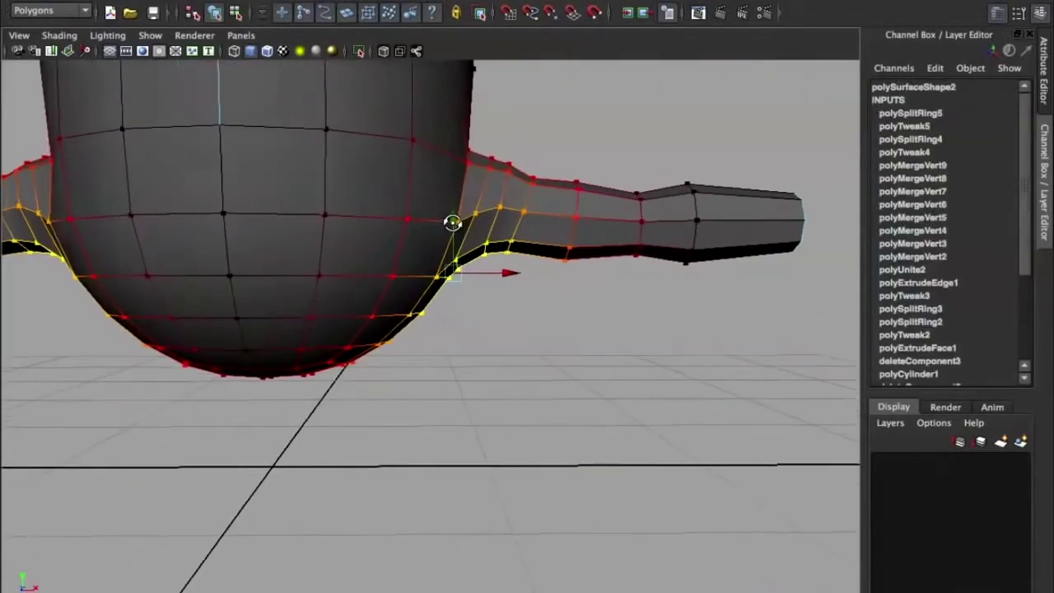
pyautogui.press('b')
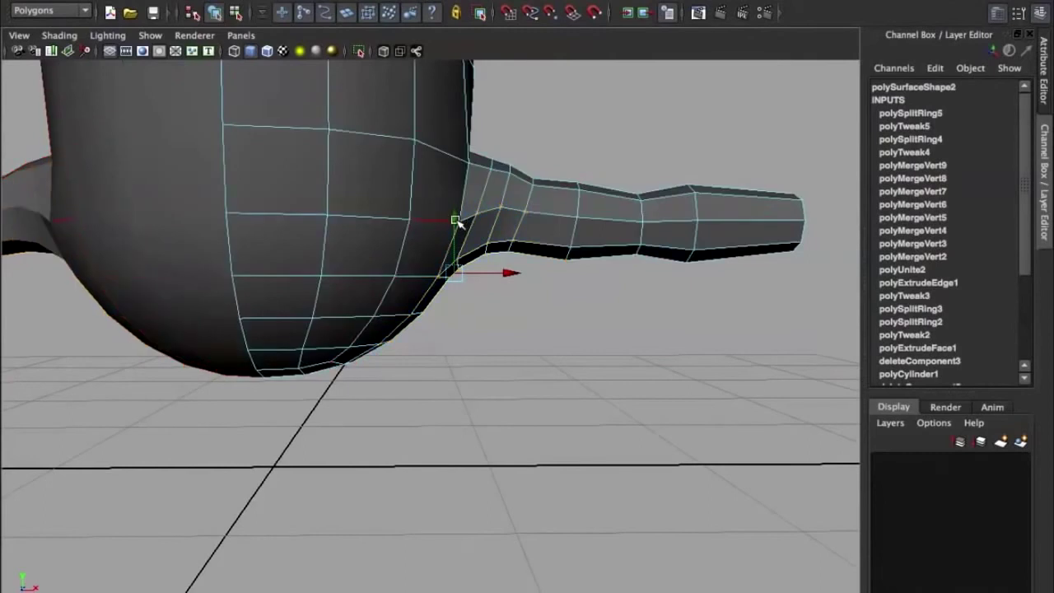
pyautogui.moveTo(457, 220); pyautogui.dragTo(453, 203)
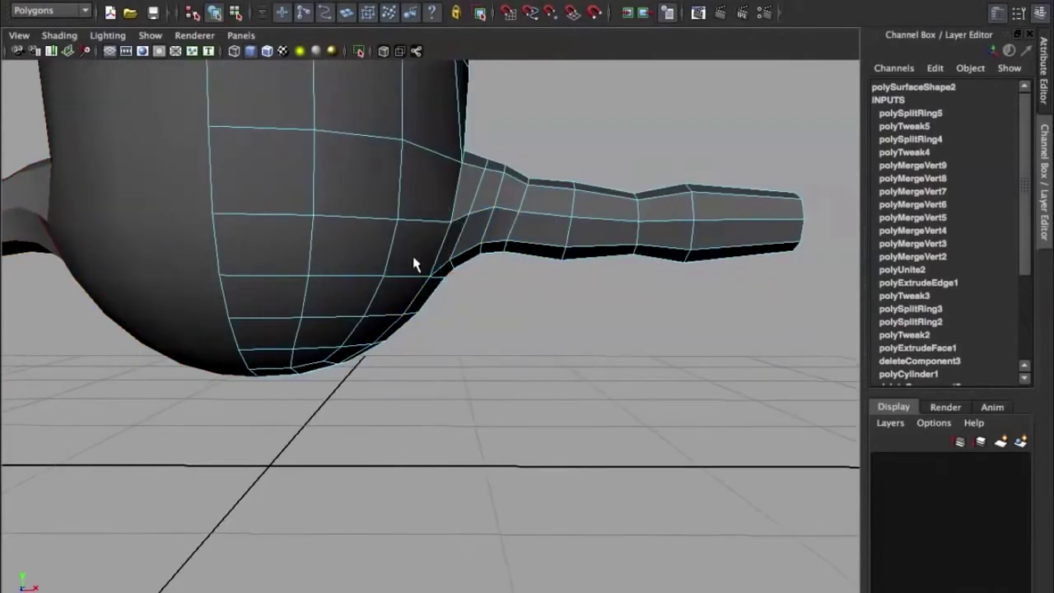
# Step: Raise the face under the armpit and select the adjoining vertex at the arm's junction with the body
pyautogui.moveTo(440, 257); pyautogui.dragTo(445, 288, button='right')
pyautogui.keyDown('alt'); pyautogui.moveTo(444, 287); pyautogui.dragTo(401, 217); pyautogui.keyUp('alt')
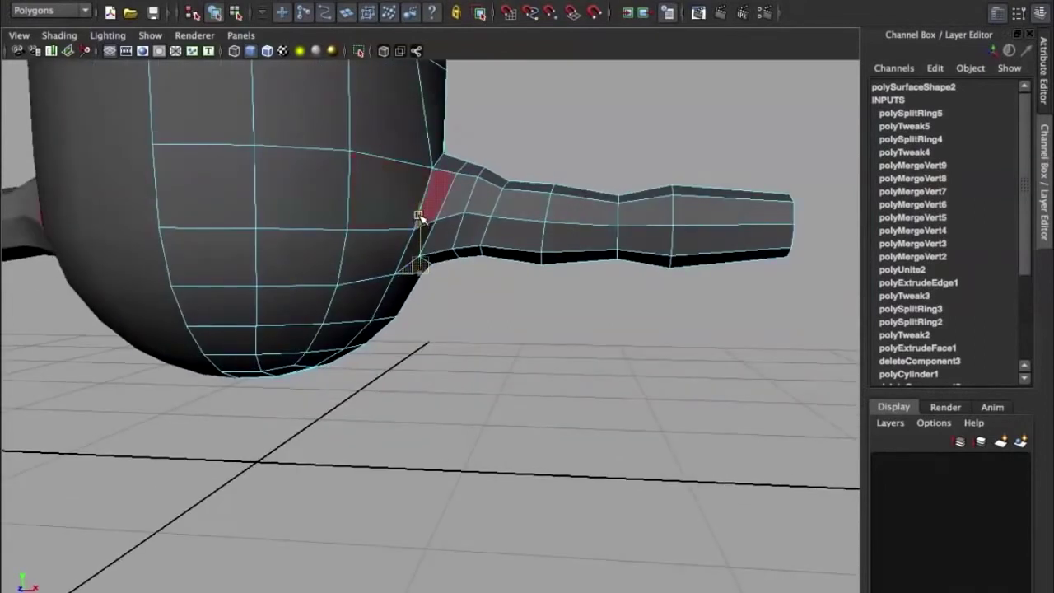
pyautogui.moveTo(404, 244); pyautogui.dragTo(401, 233, button='right')
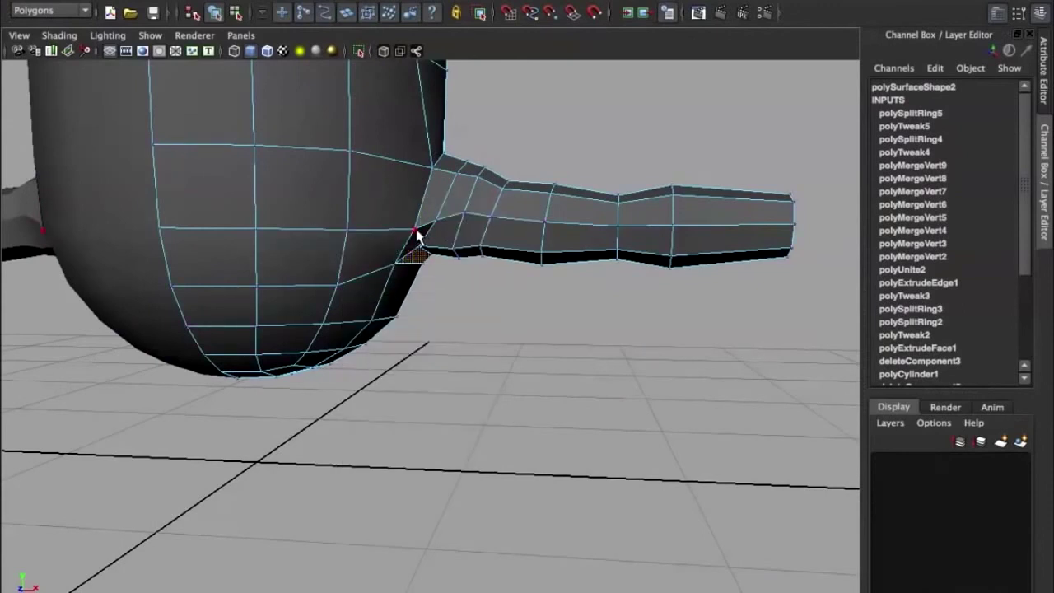
pyautogui.click(410, 230)
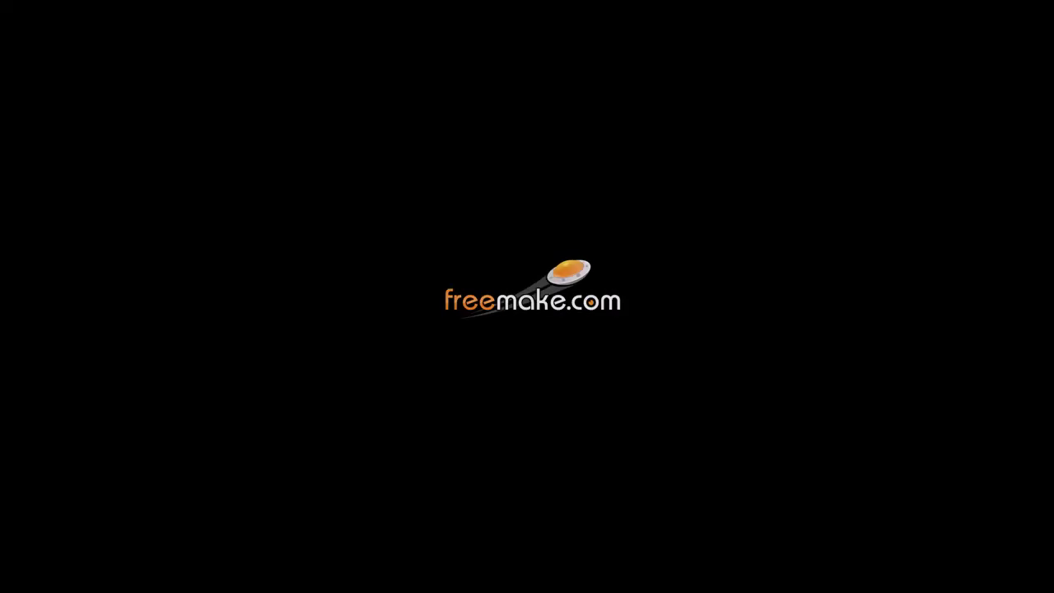